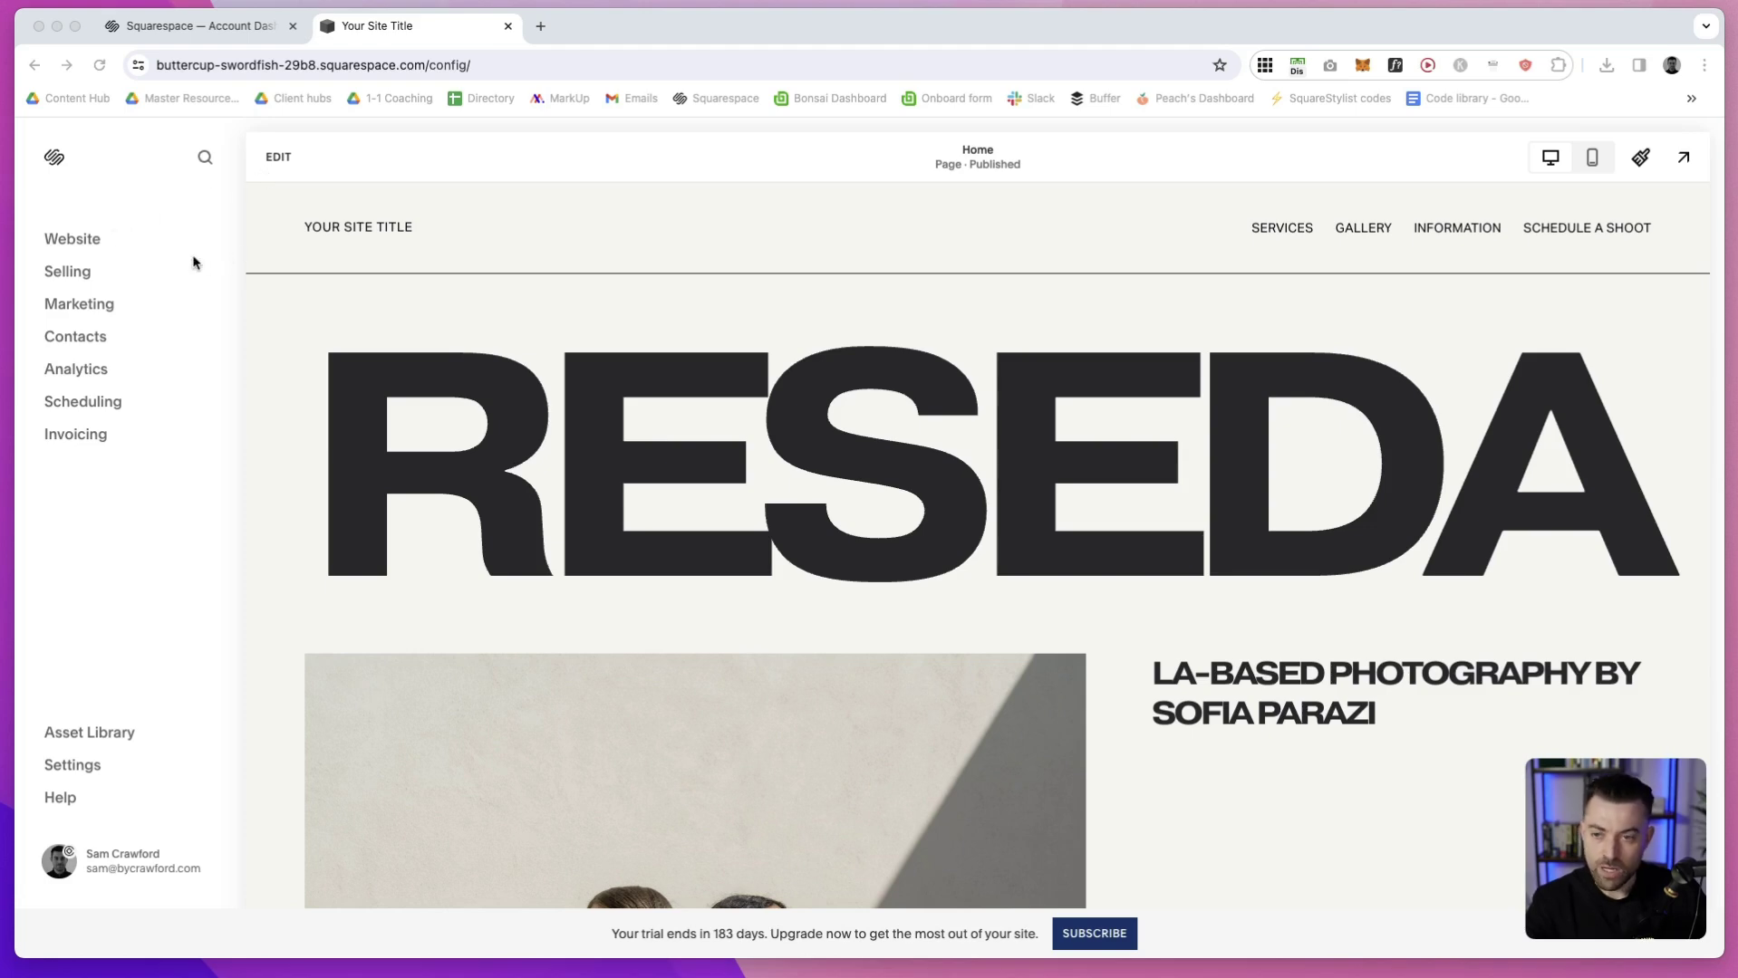
Add a Contact page from a Contact layout to Main Navigation and open it for editing
left_click(78, 249)
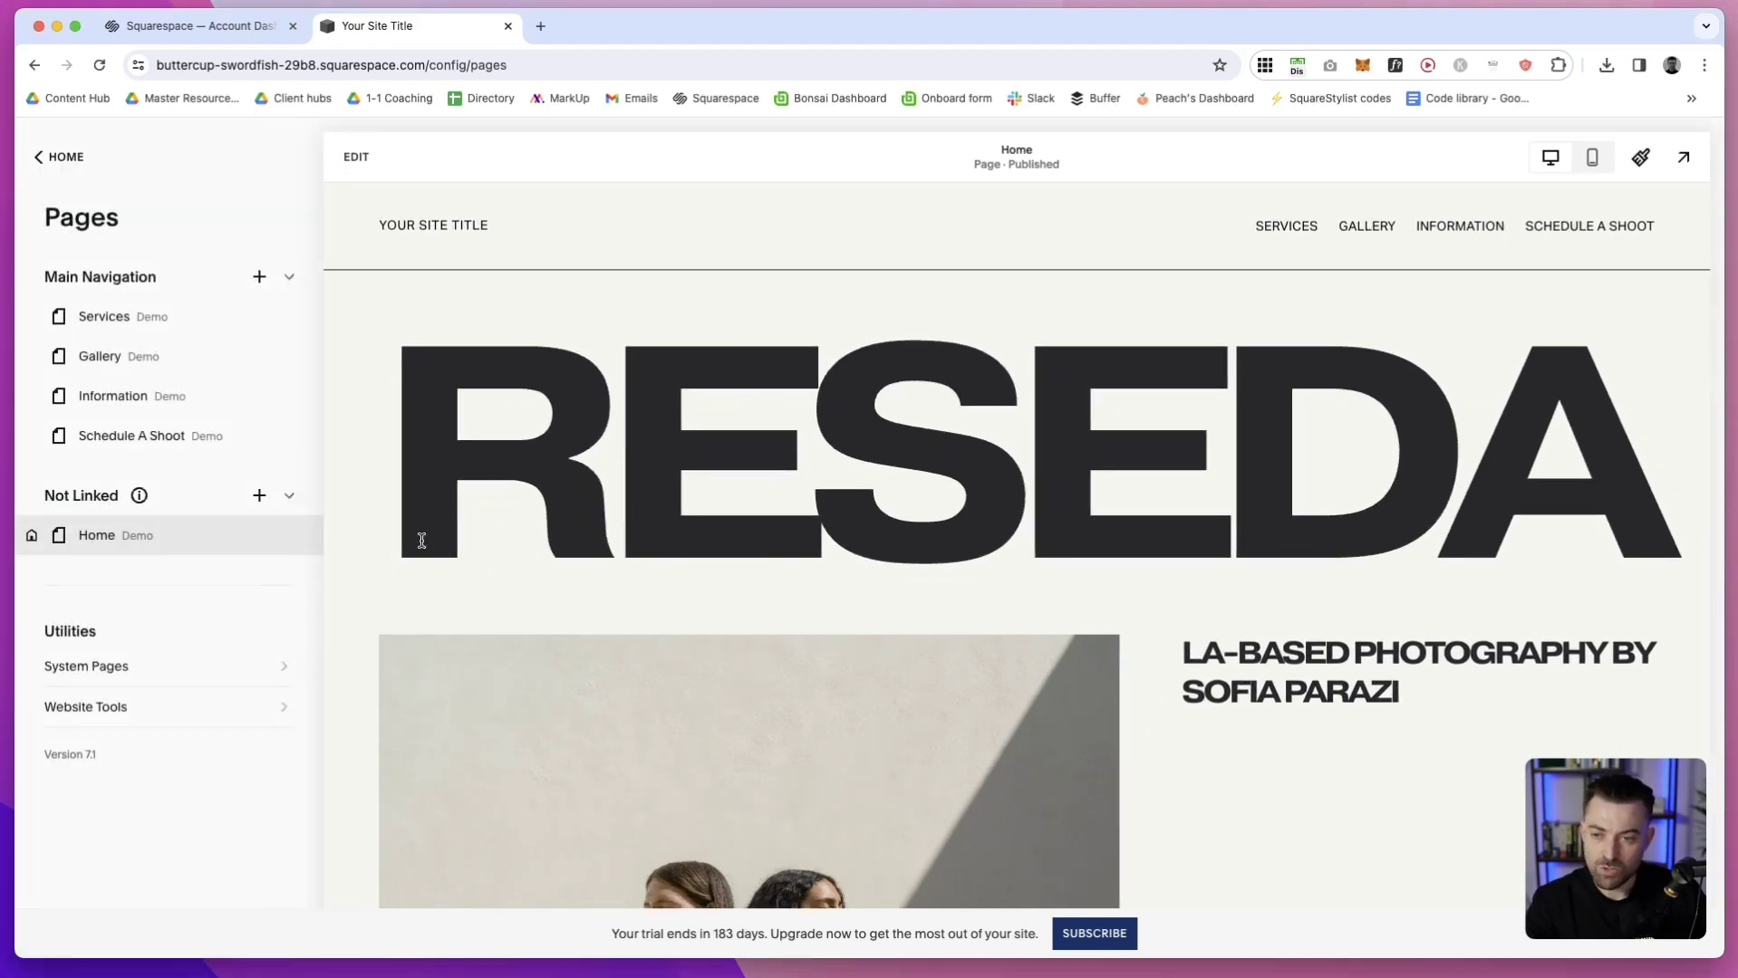
left_click(260, 277)
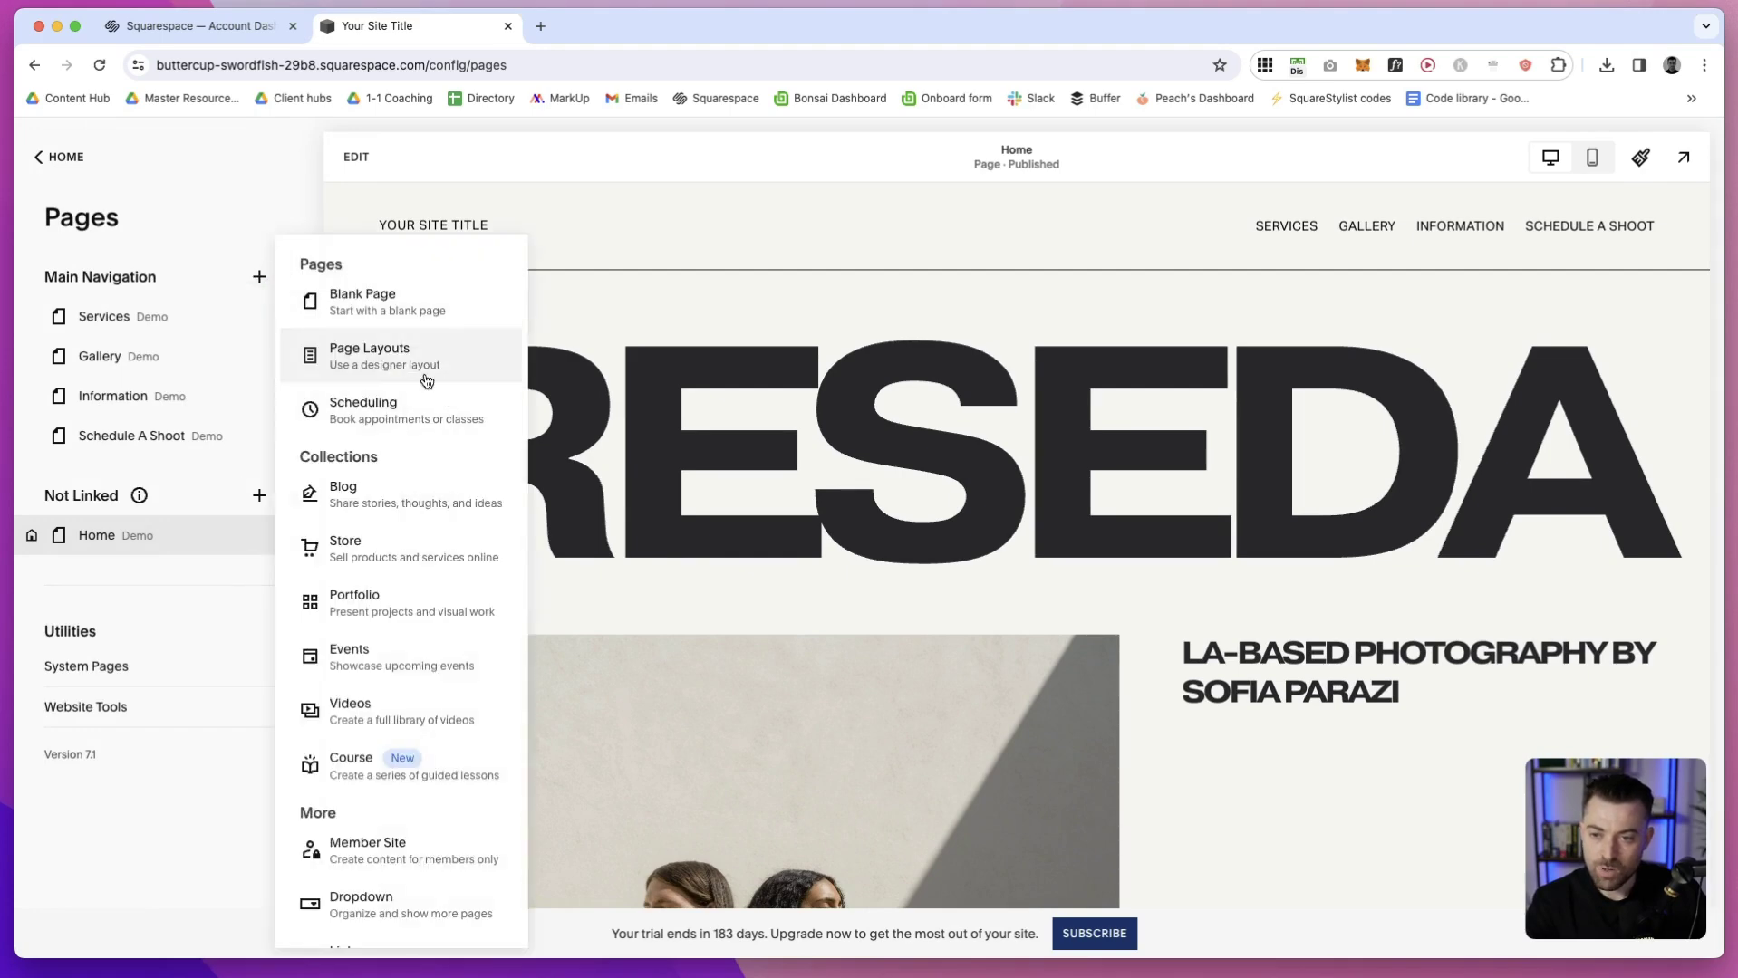
left_click(400, 365)
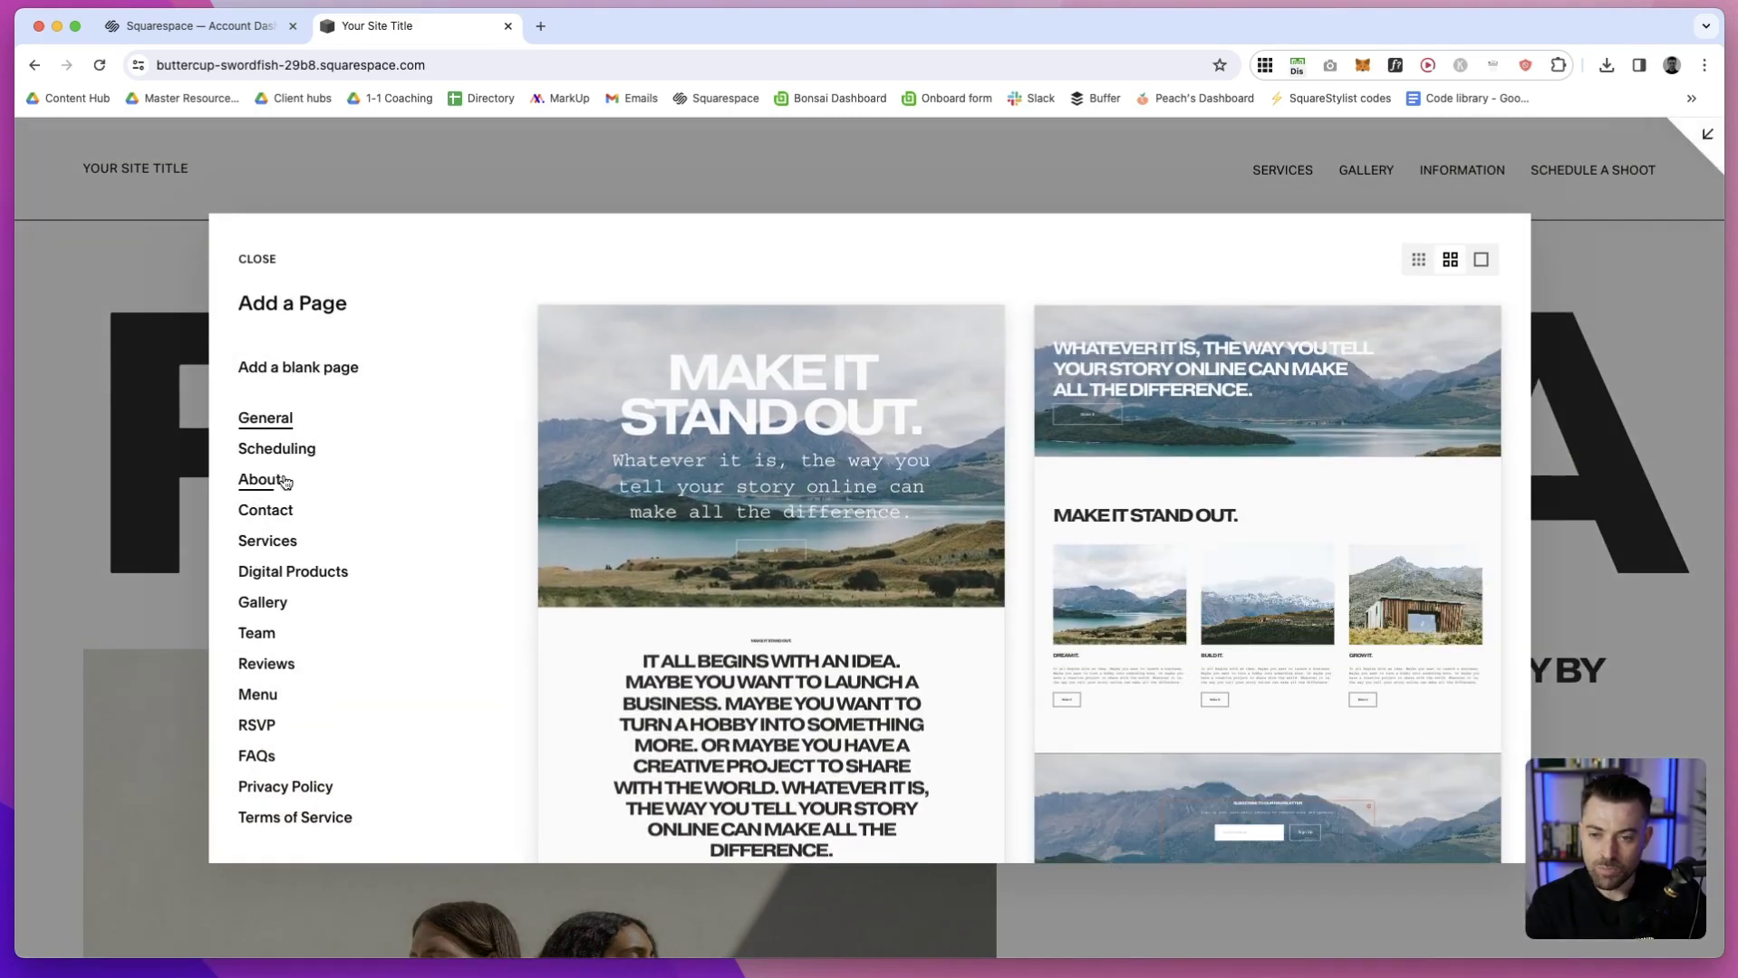
left_click(272, 510)
scroll(1414, 451, "down", 3)
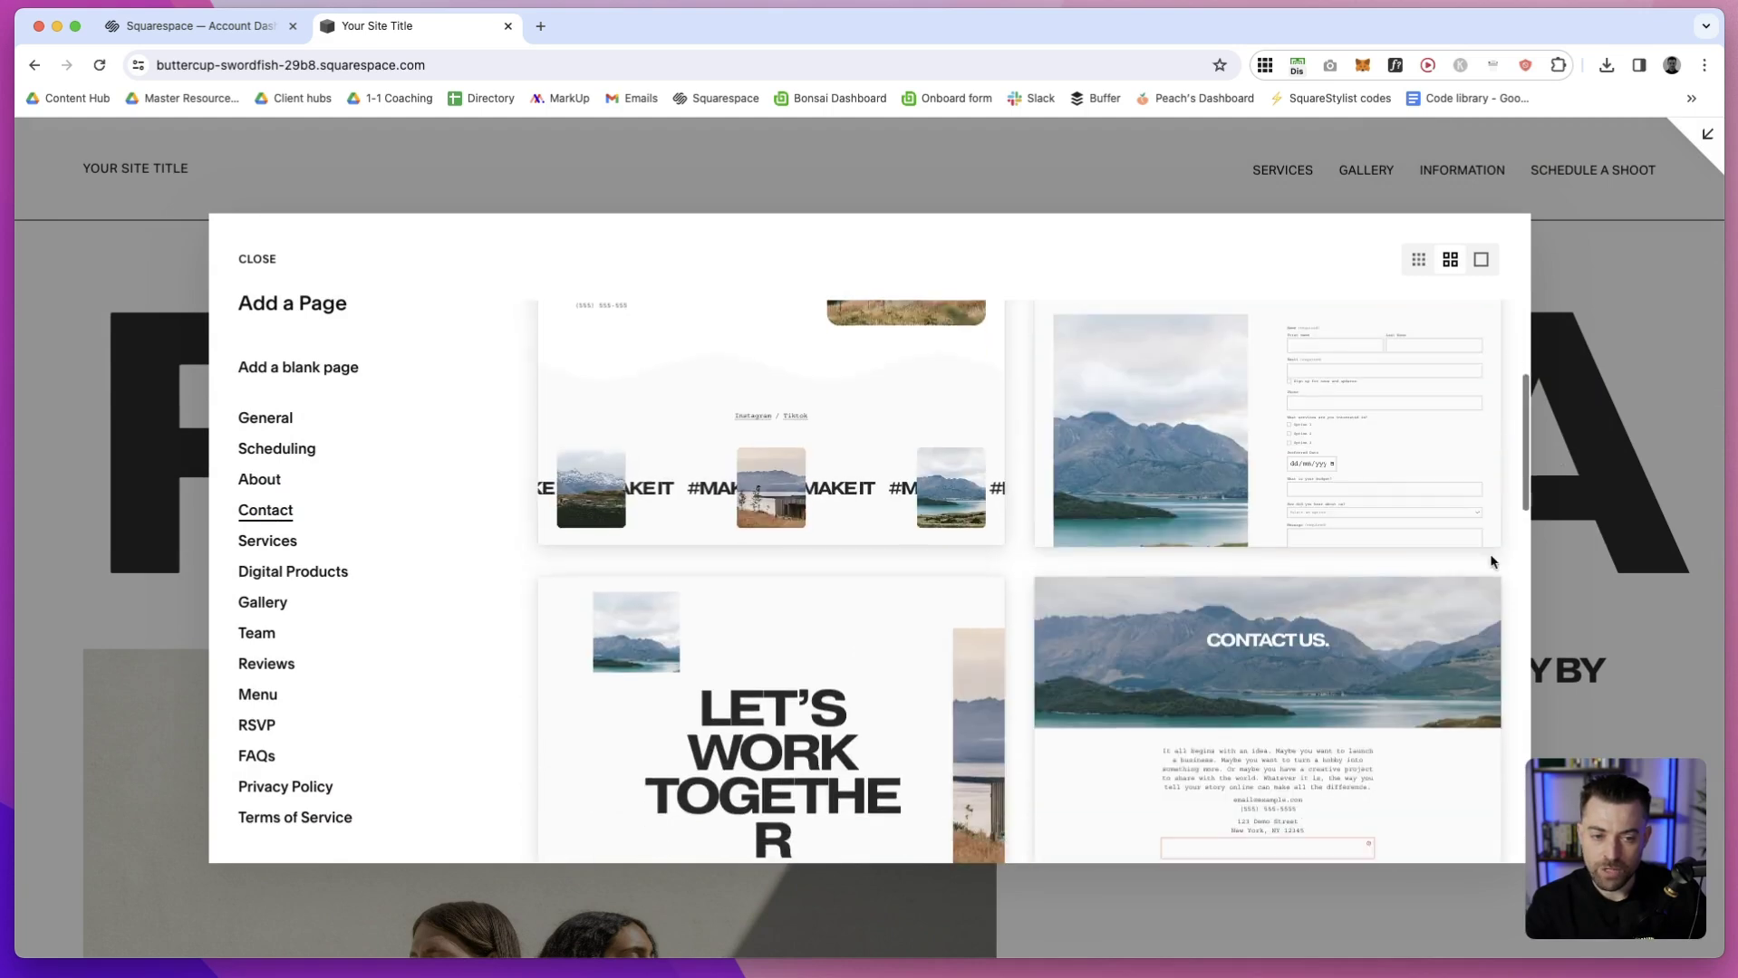
left_click(1414, 451)
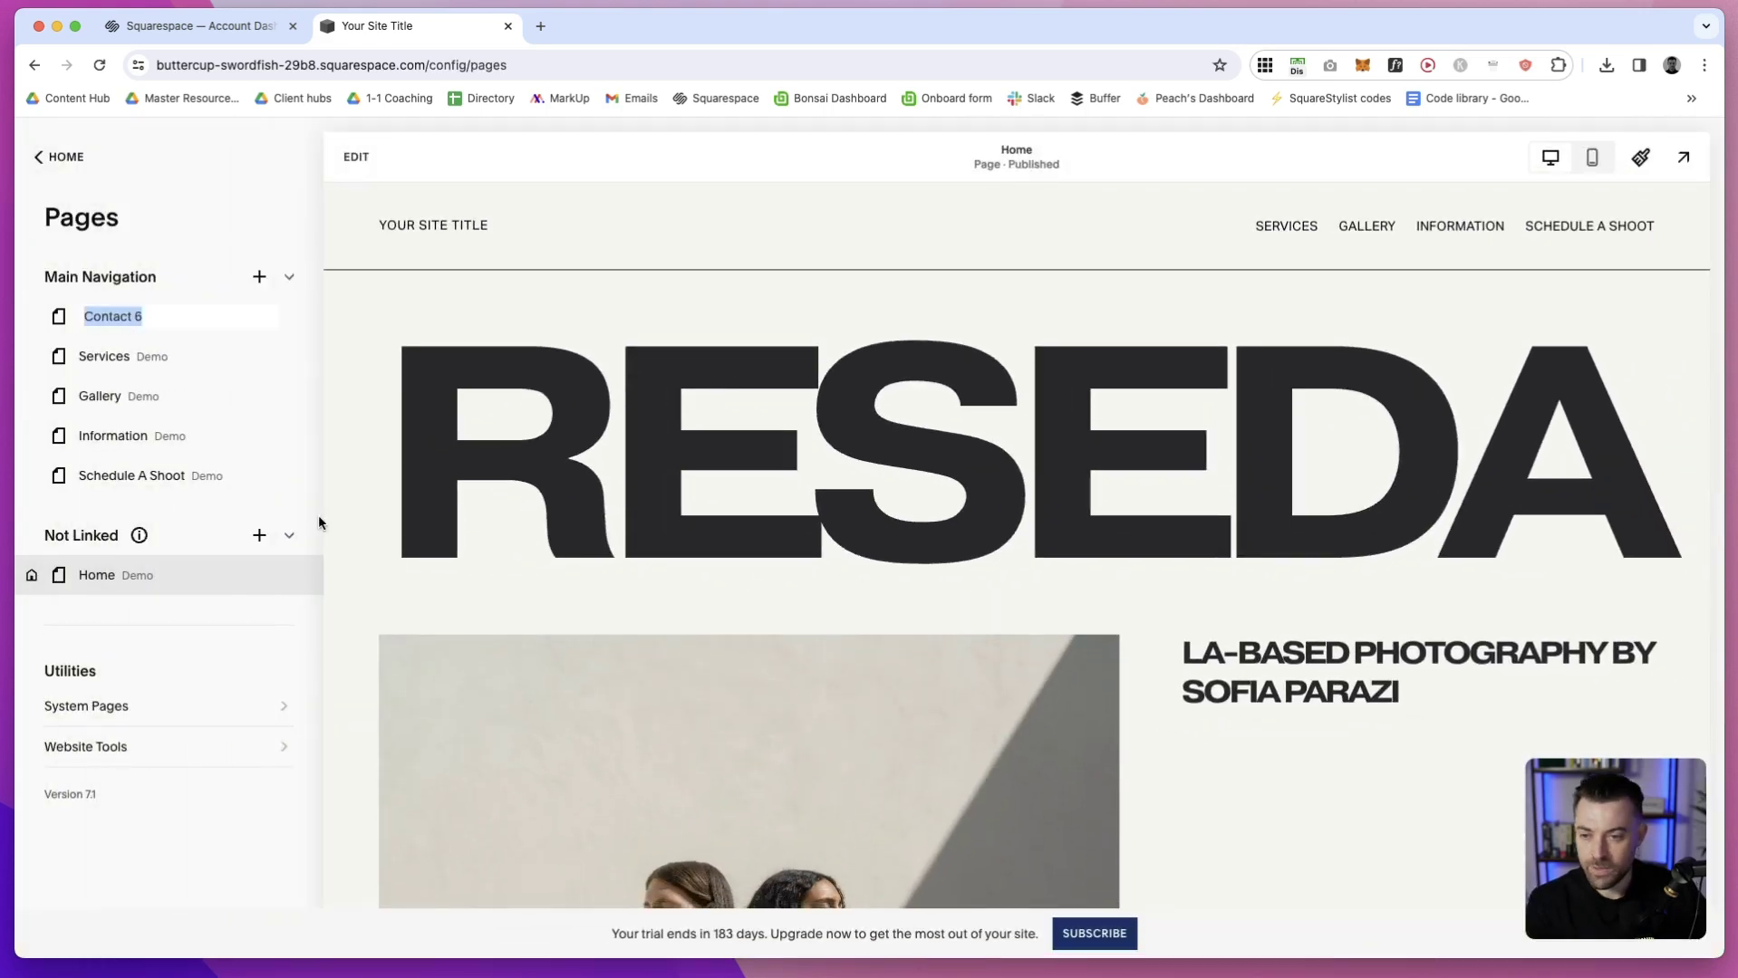
left_click(358, 159)
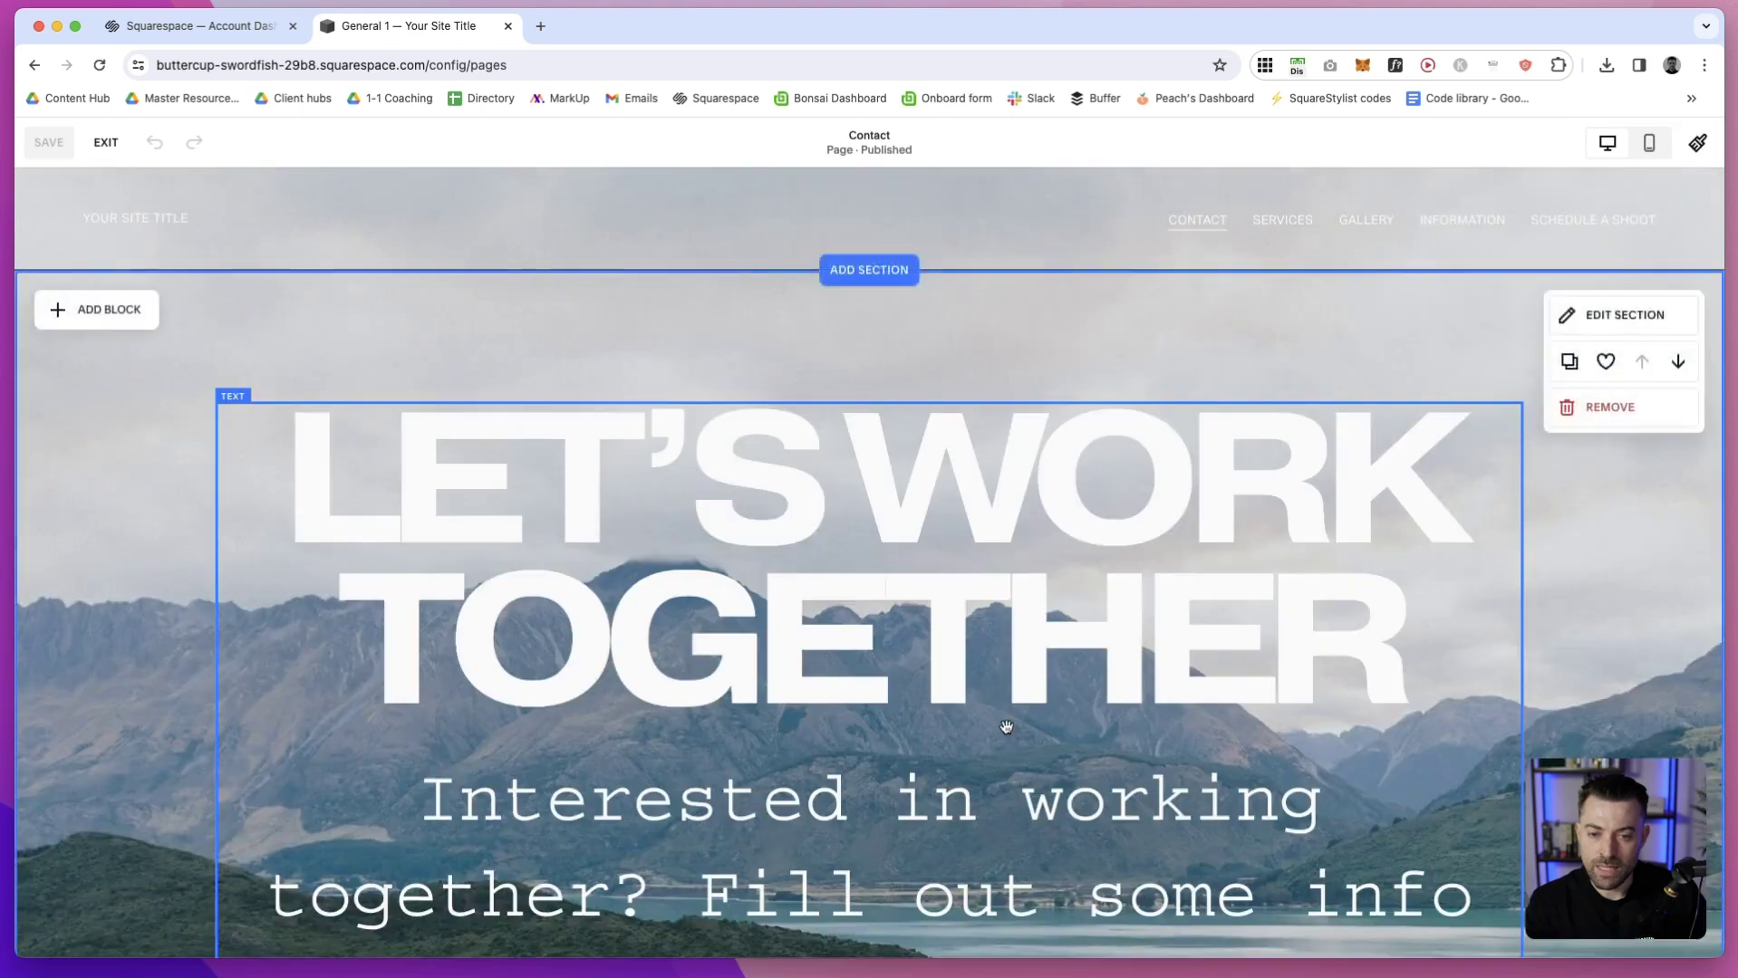
Open the contact form block's settings and move the panel aside from the form
scroll(1001, 716, "down", 15)
scroll(1090, 682, "down", 2)
scroll(1091, 685, "up", 5)
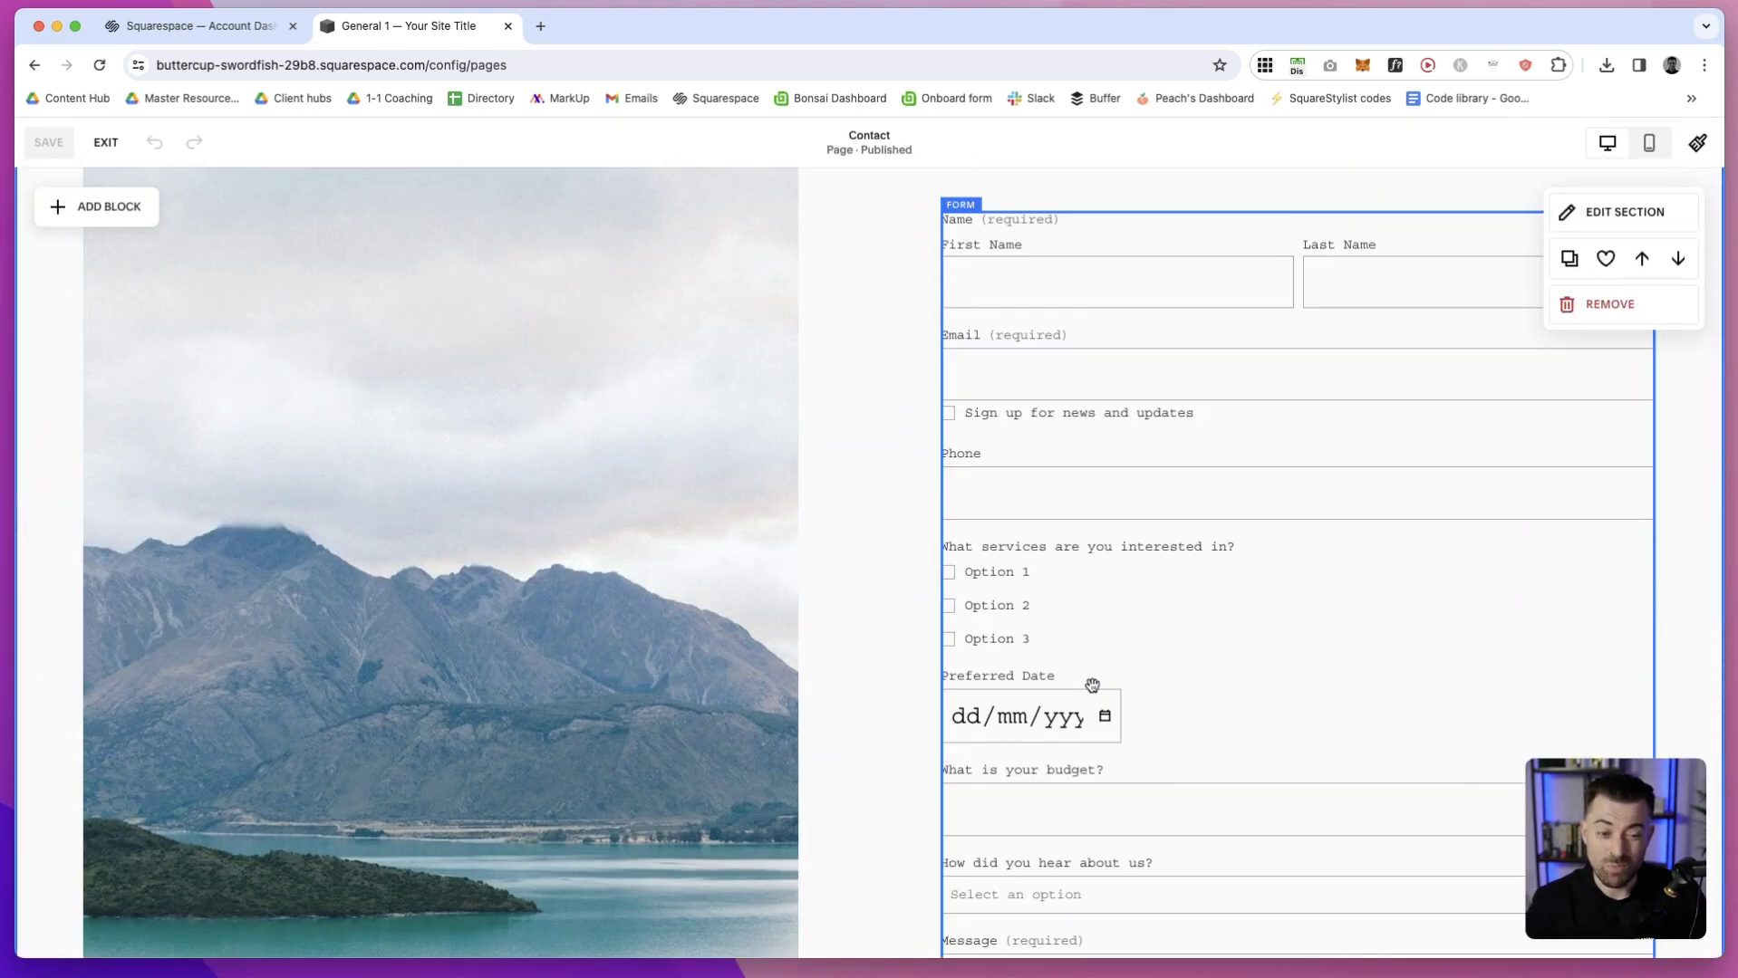
double_click(1295, 684)
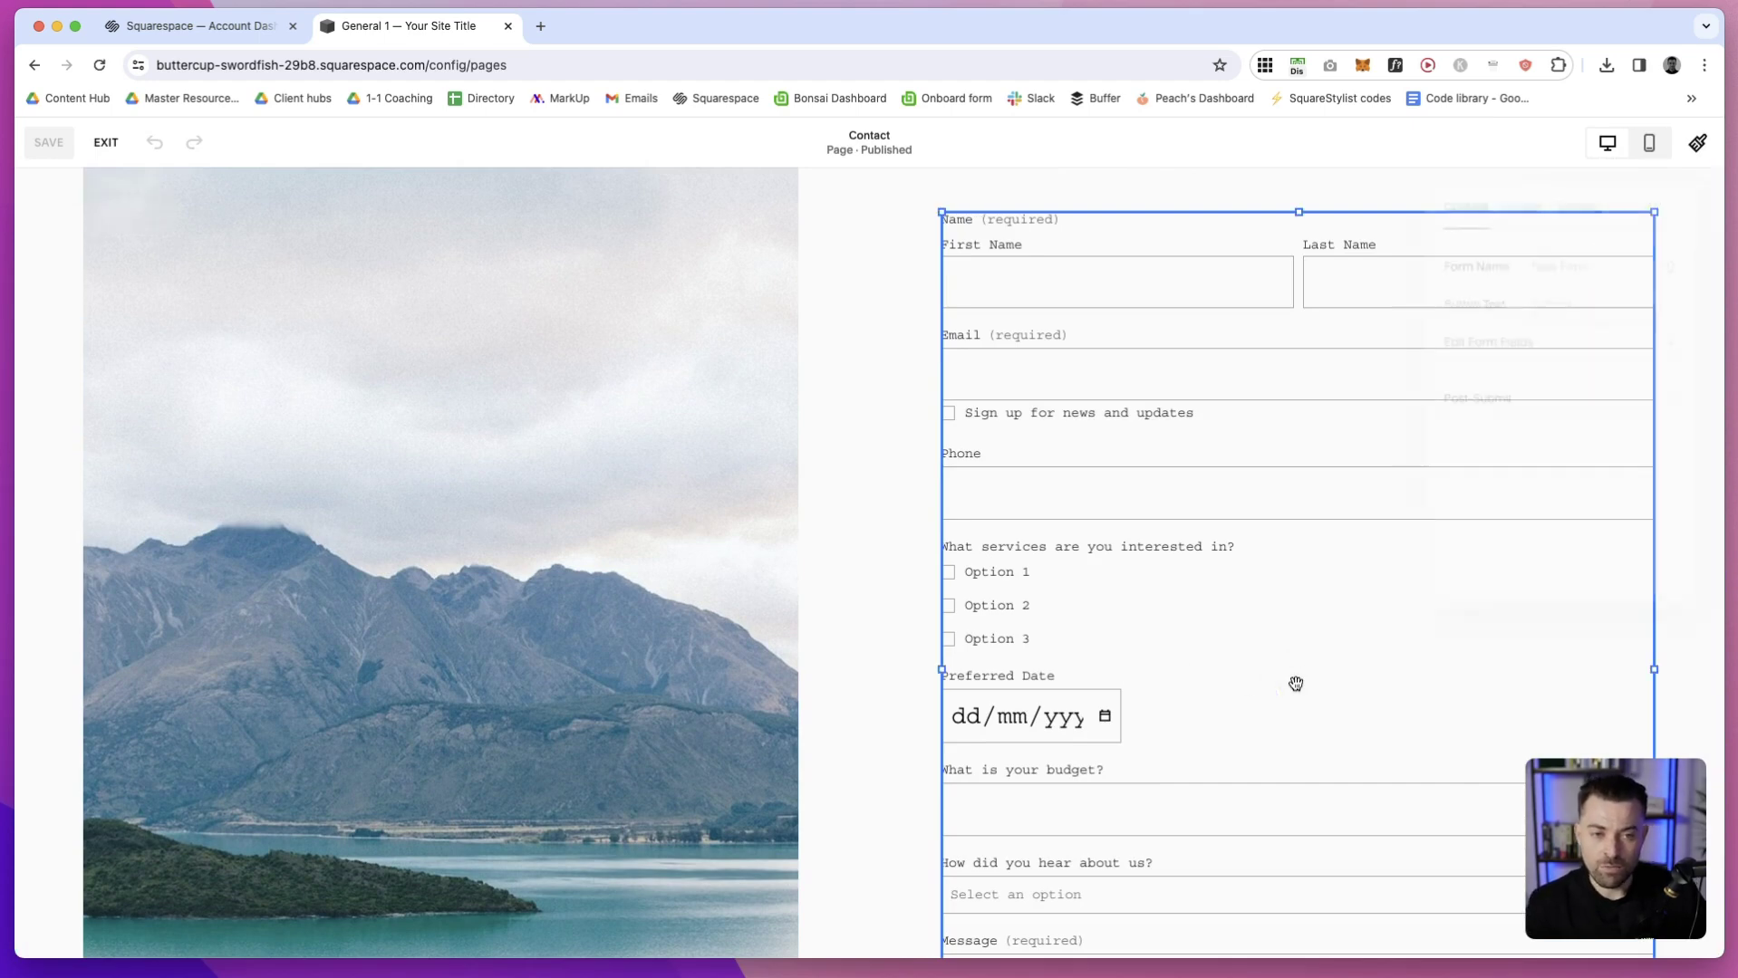
left_click_drag(1630, 181, 582, 291)
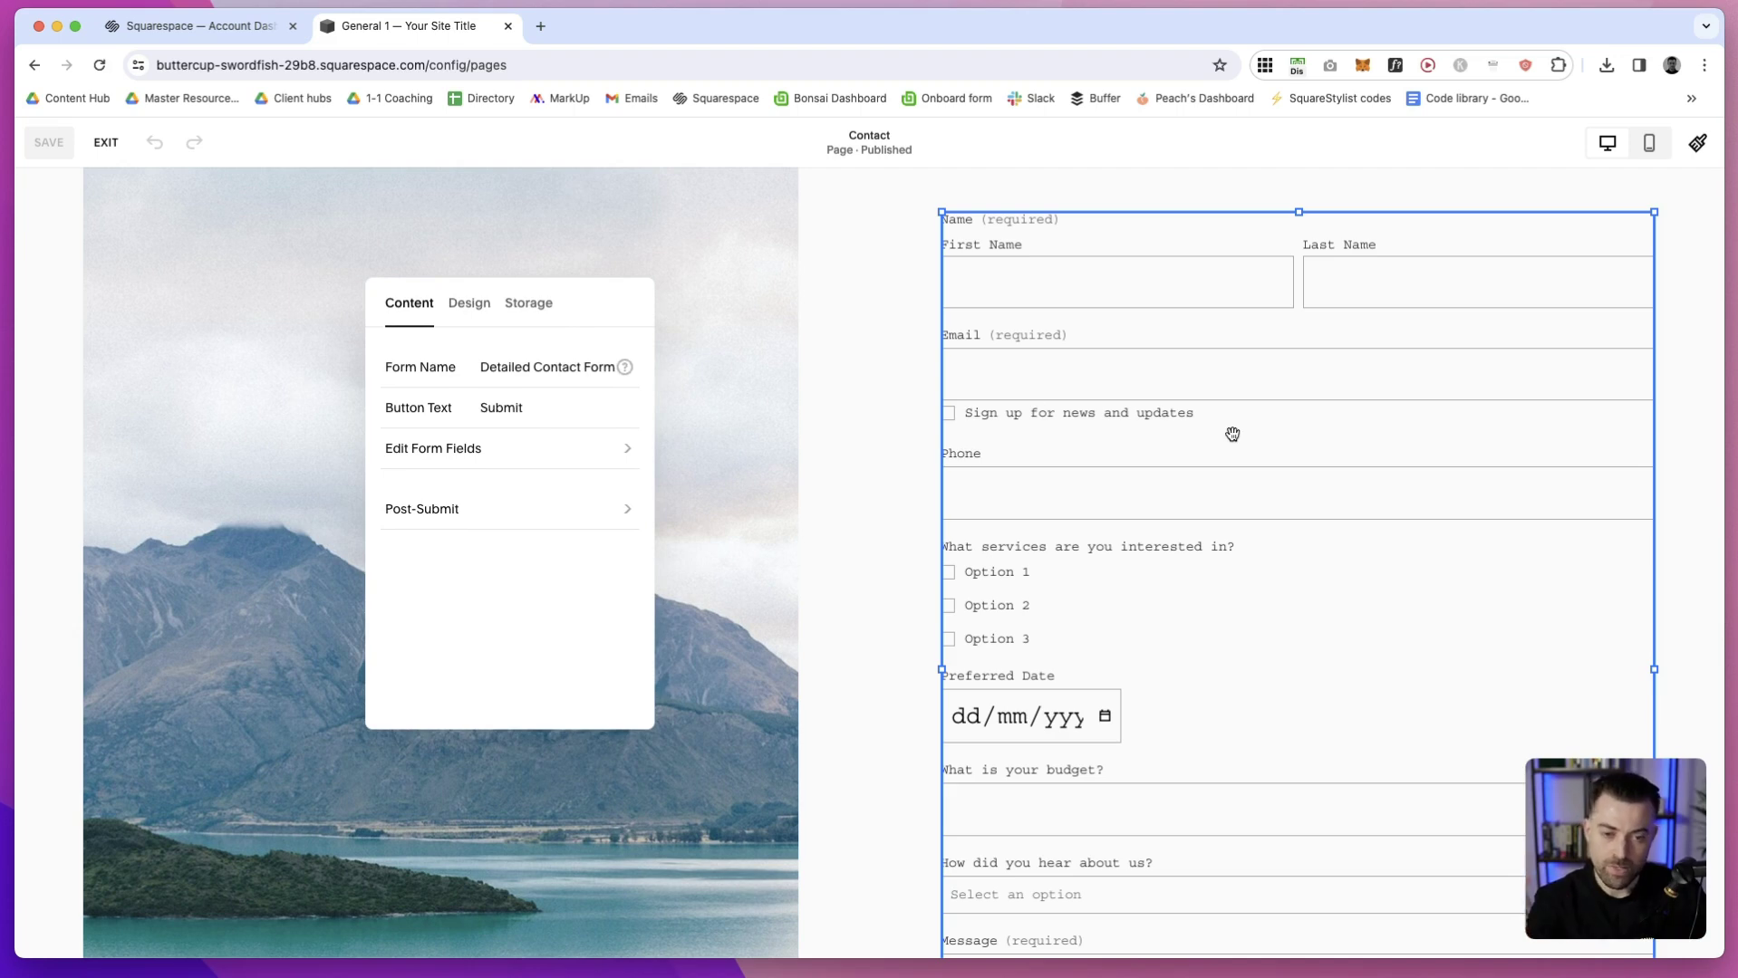
Replace the form name with 'Contact form [Contact]'
triple_click(548, 372)
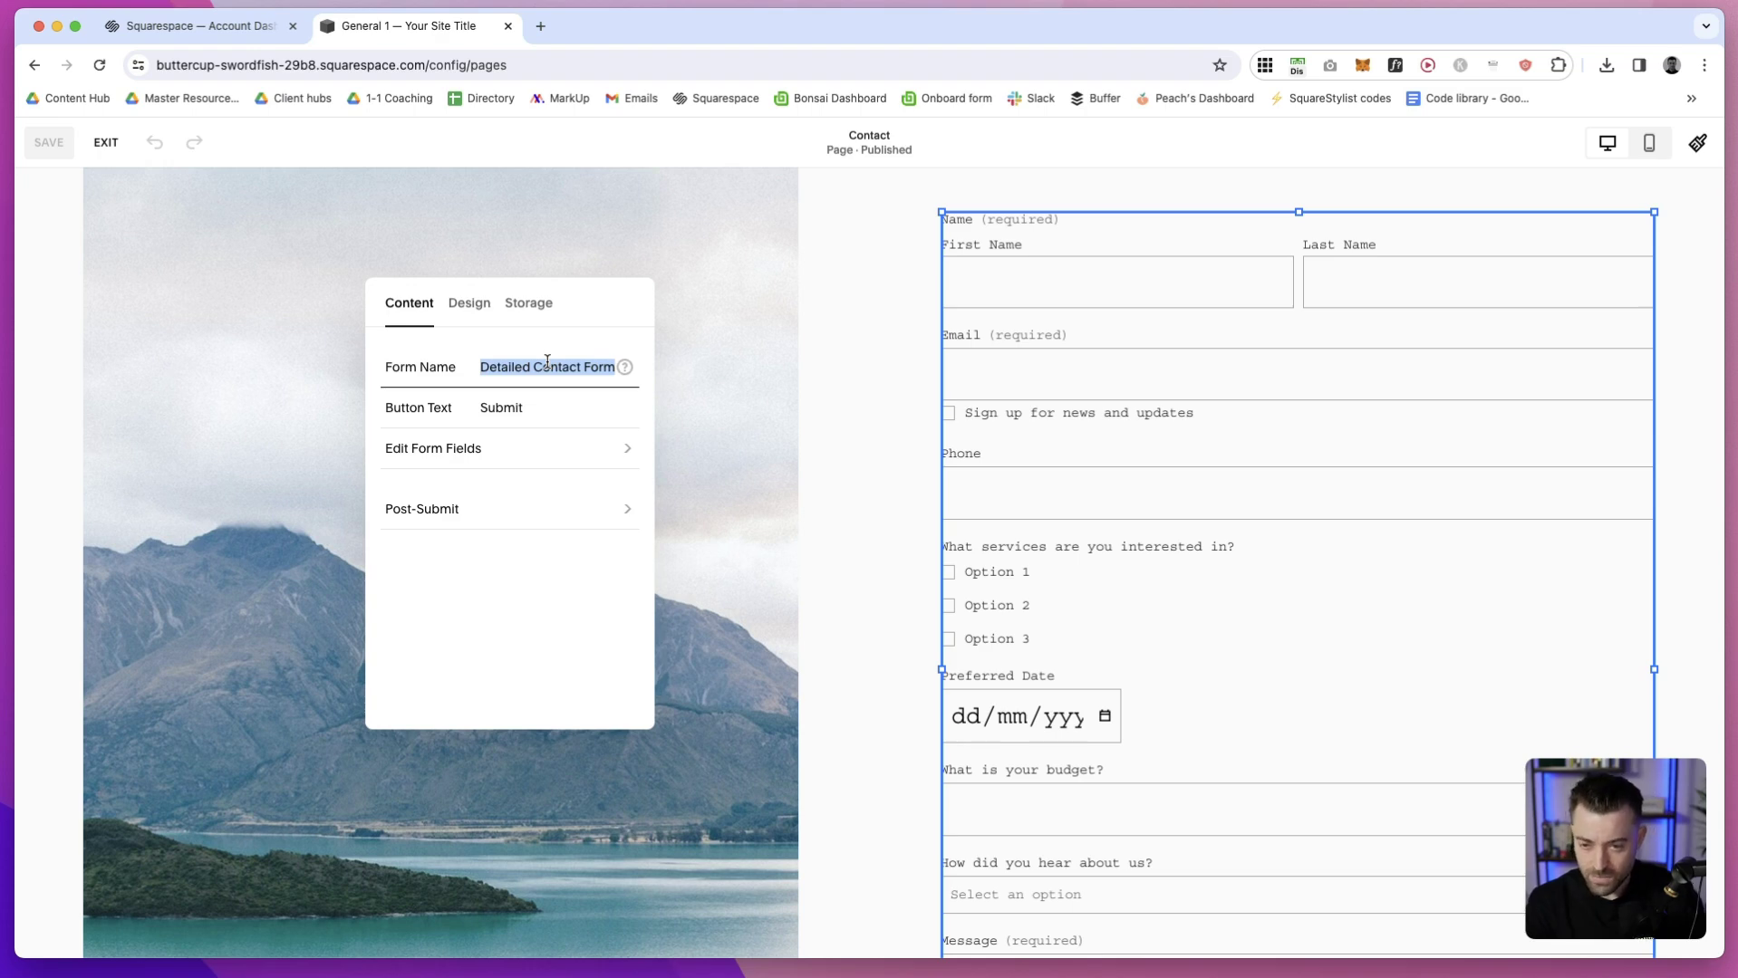
type("Conact")
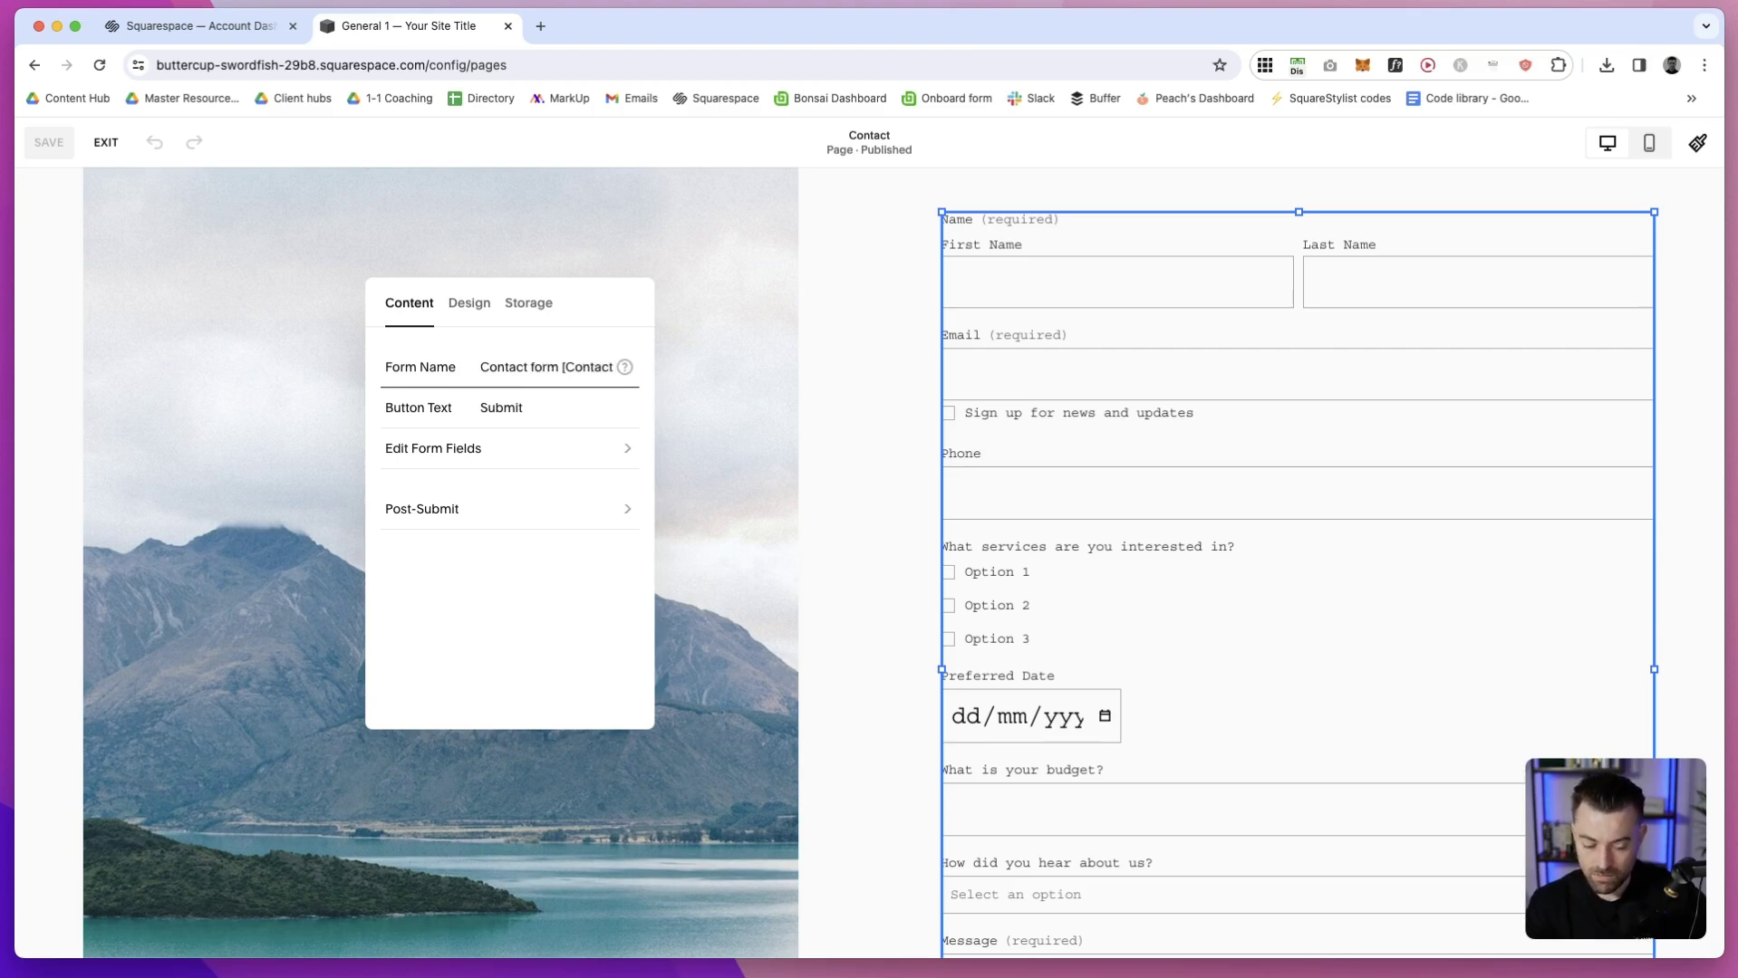
type("]")
double_click(484, 403)
scroll(1280, 512, "down", 5)
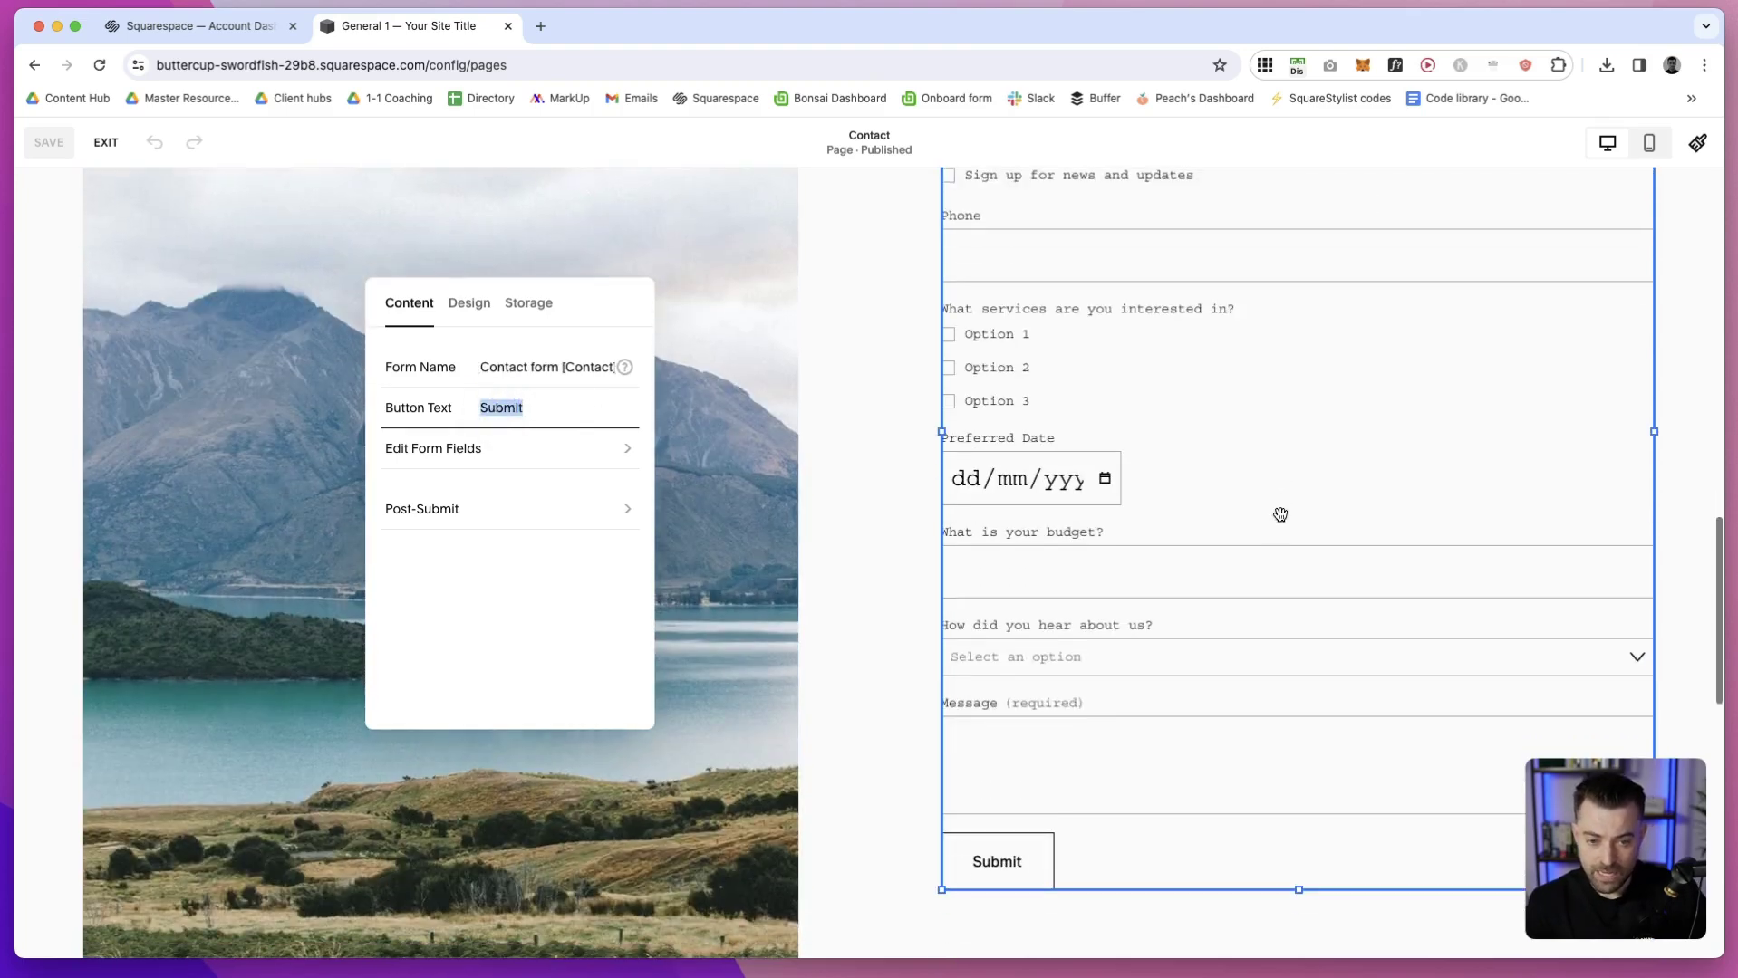
left_click(484, 451)
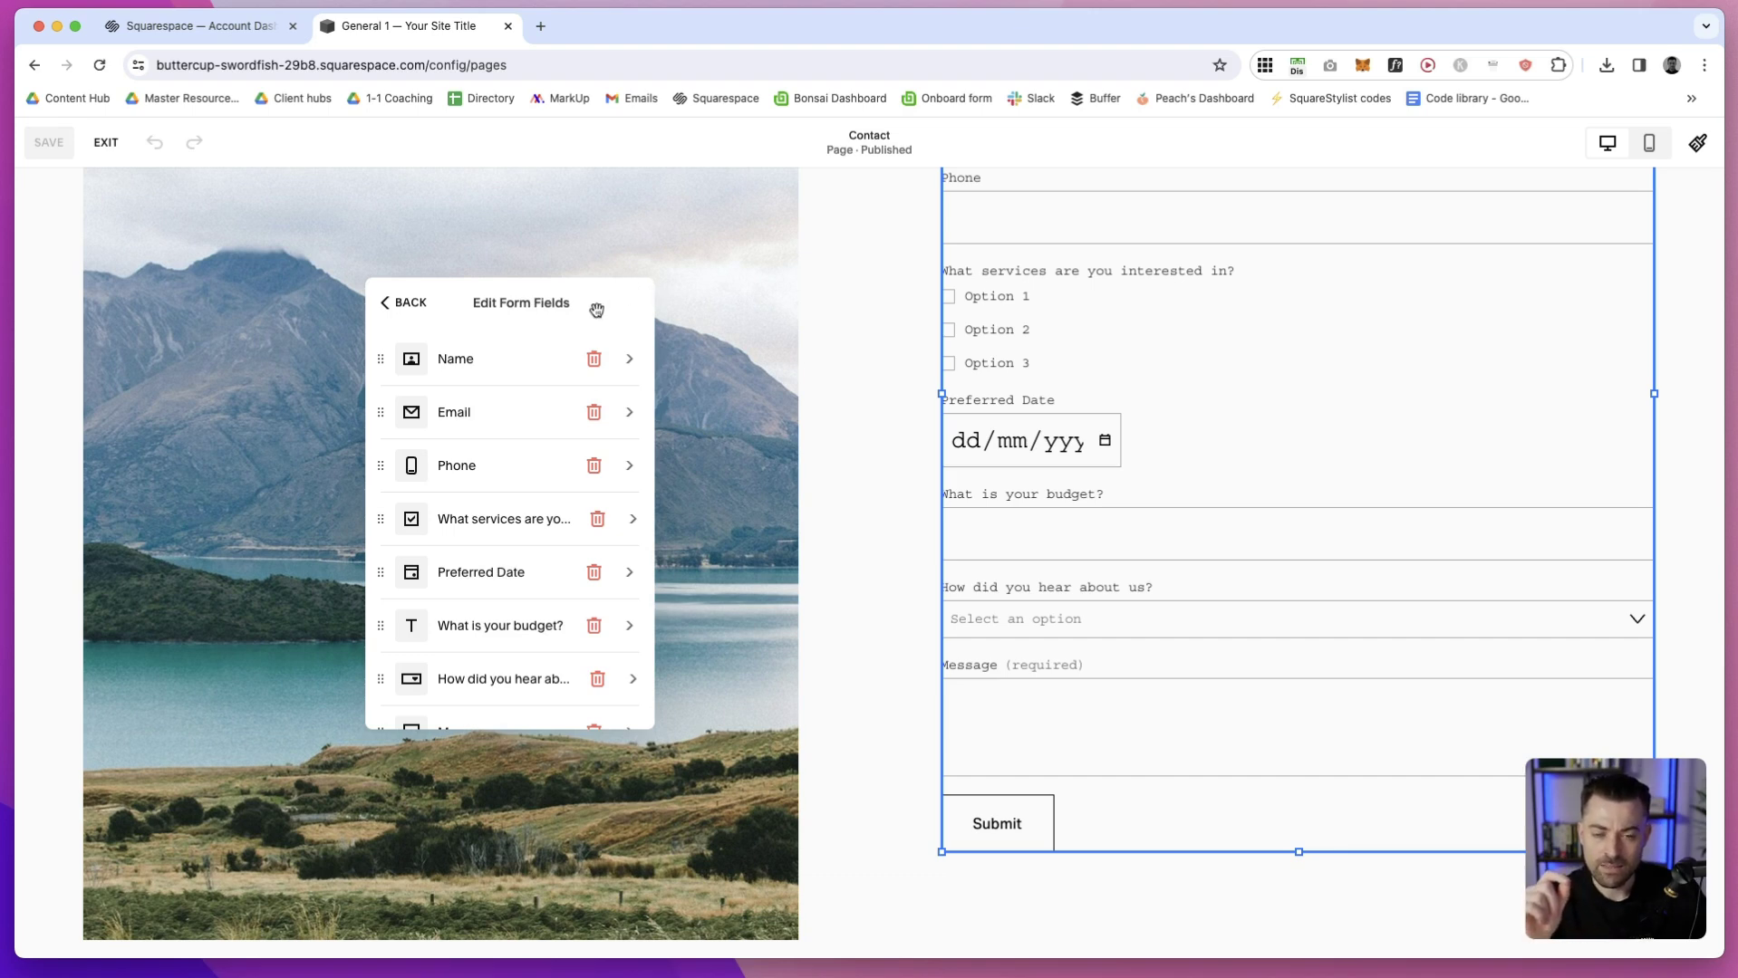
mouse_move(494, 352)
left_mouse_down()
mouse_move(481, 632)
mouse_move(481, 345)
mouse_move(453, 616)
mouse_move(477, 334)
mouse_move(485, 363)
left_mouse_up()
left_click(484, 363)
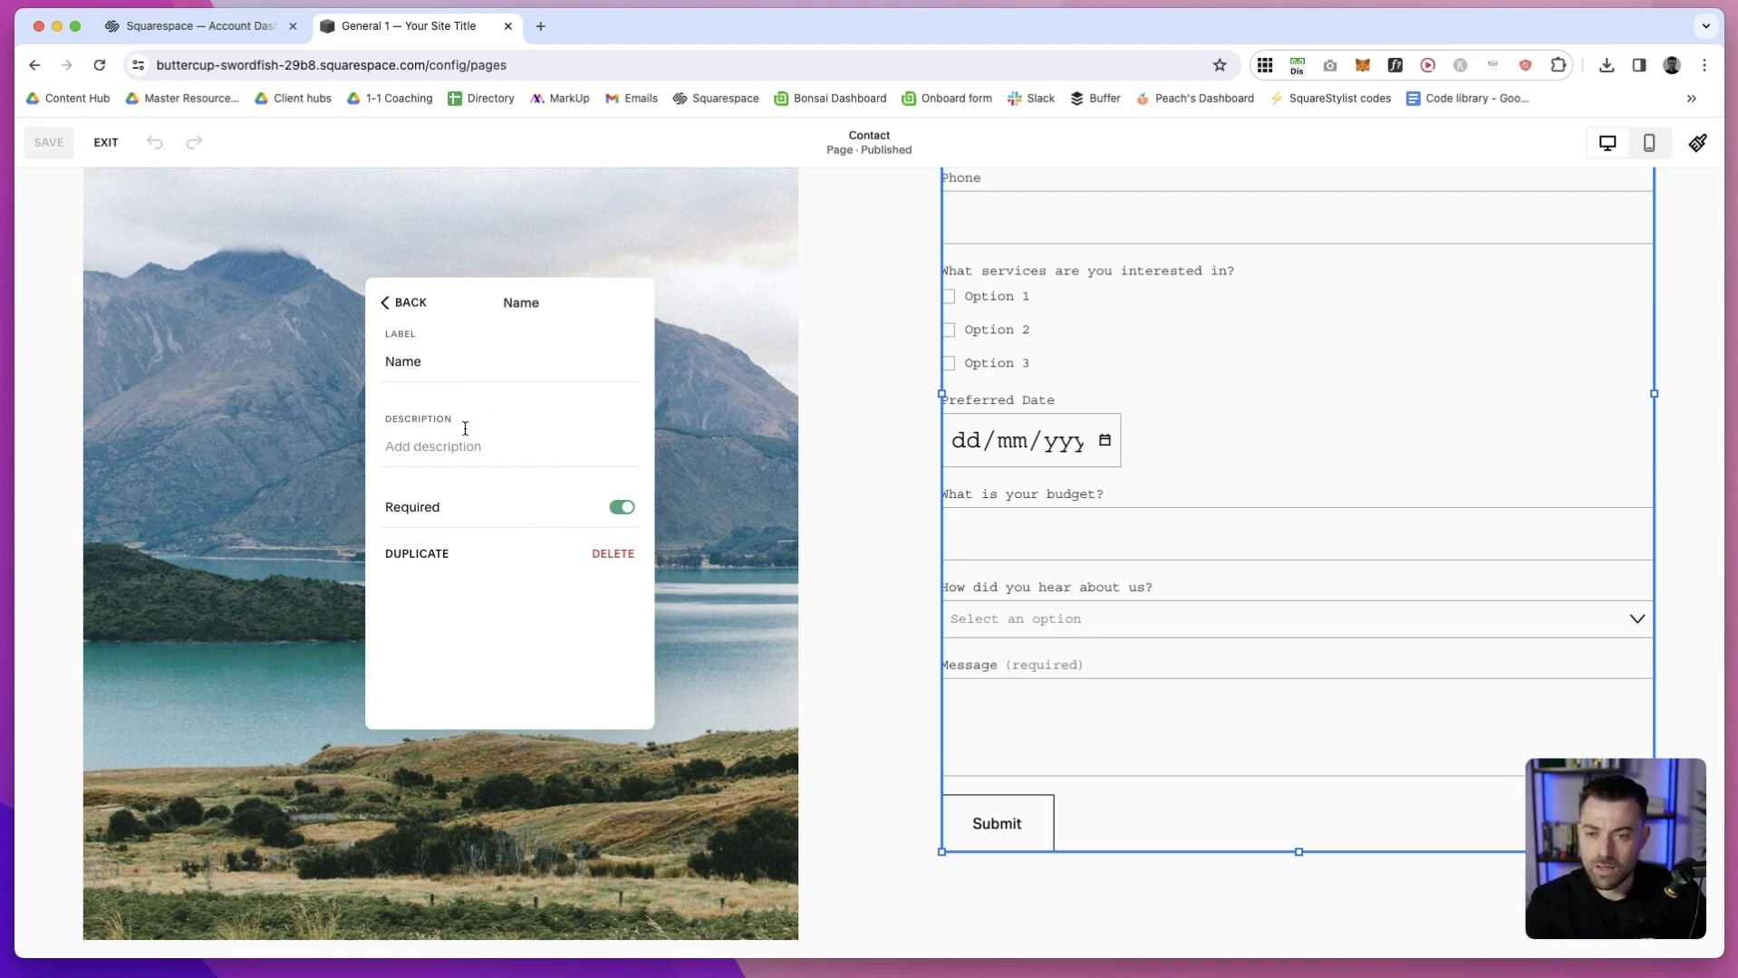
double_click(401, 361)
scroll(1033, 311, "up", 2)
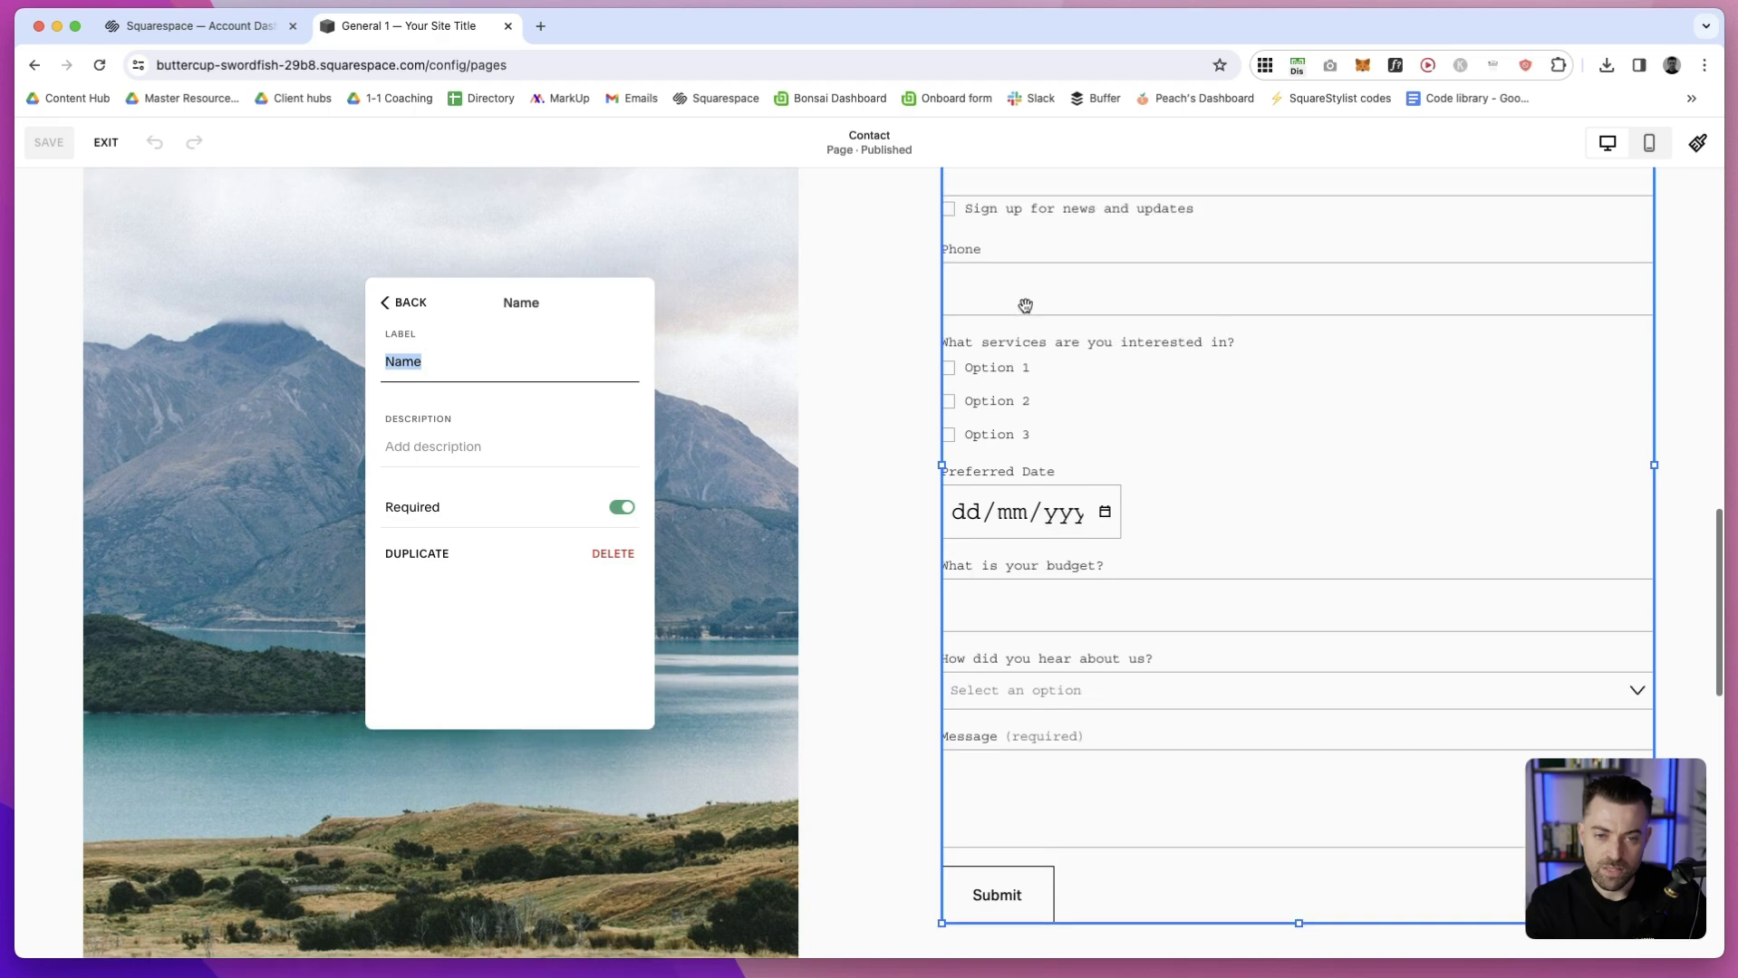
scroll(1006, 333, "up", 5)
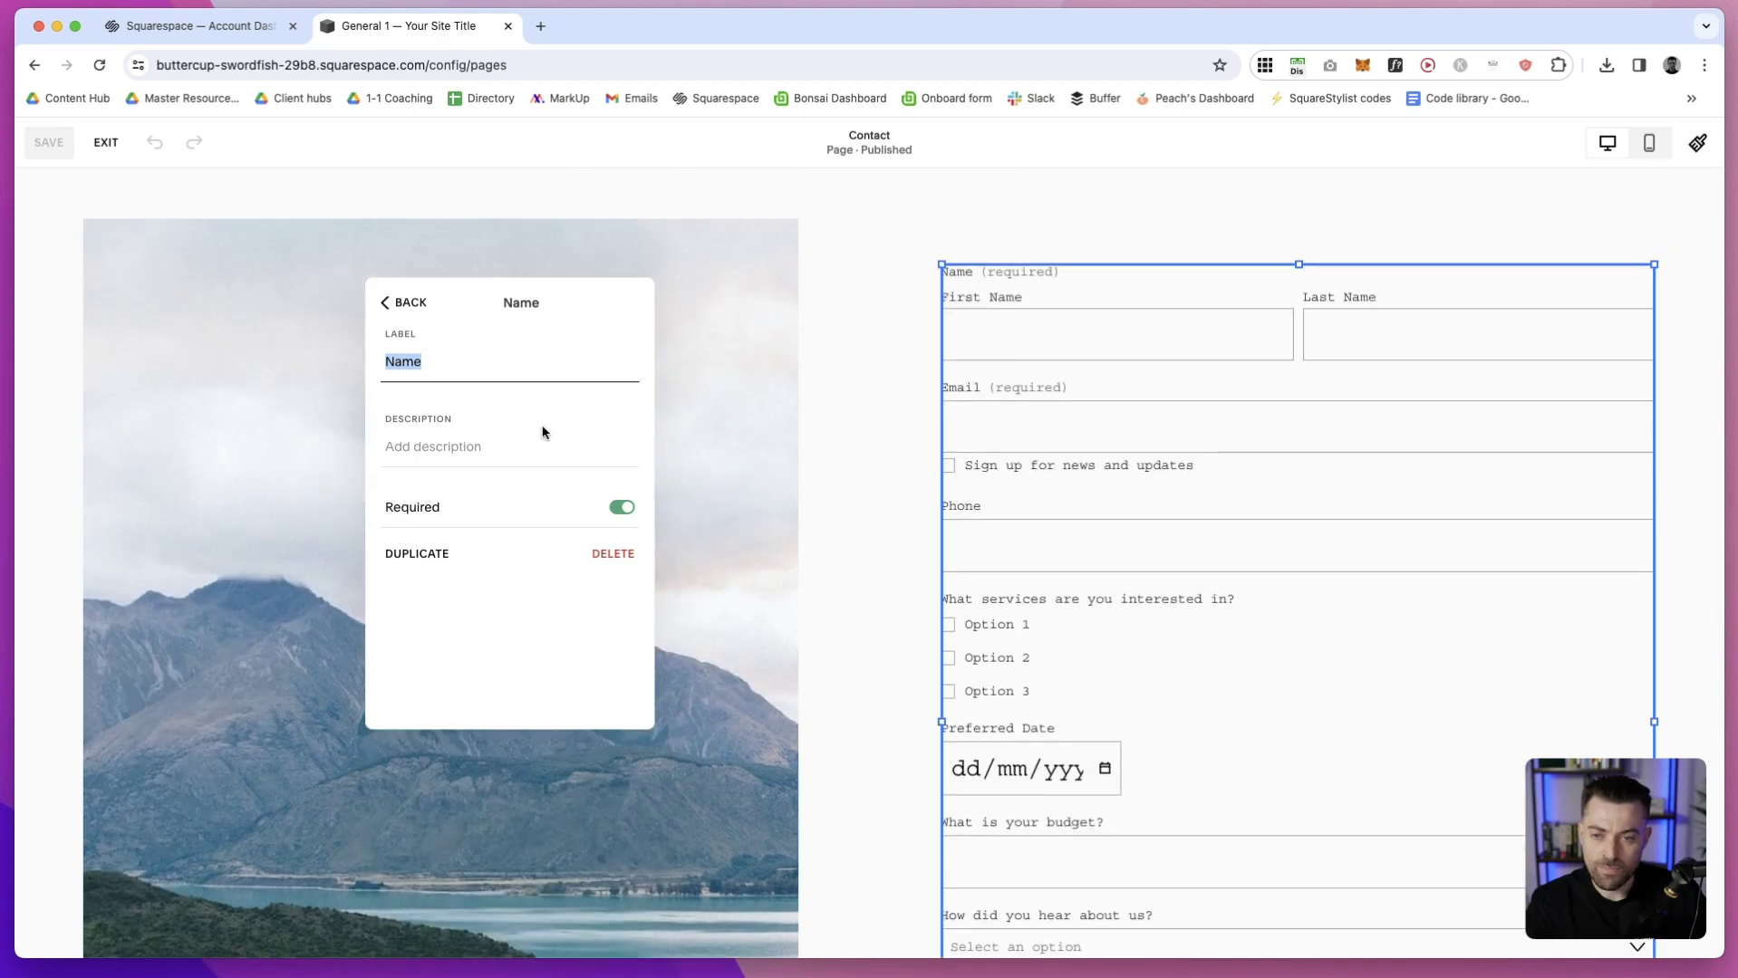
left_click(509, 444)
left_click(625, 511)
left_click(629, 515)
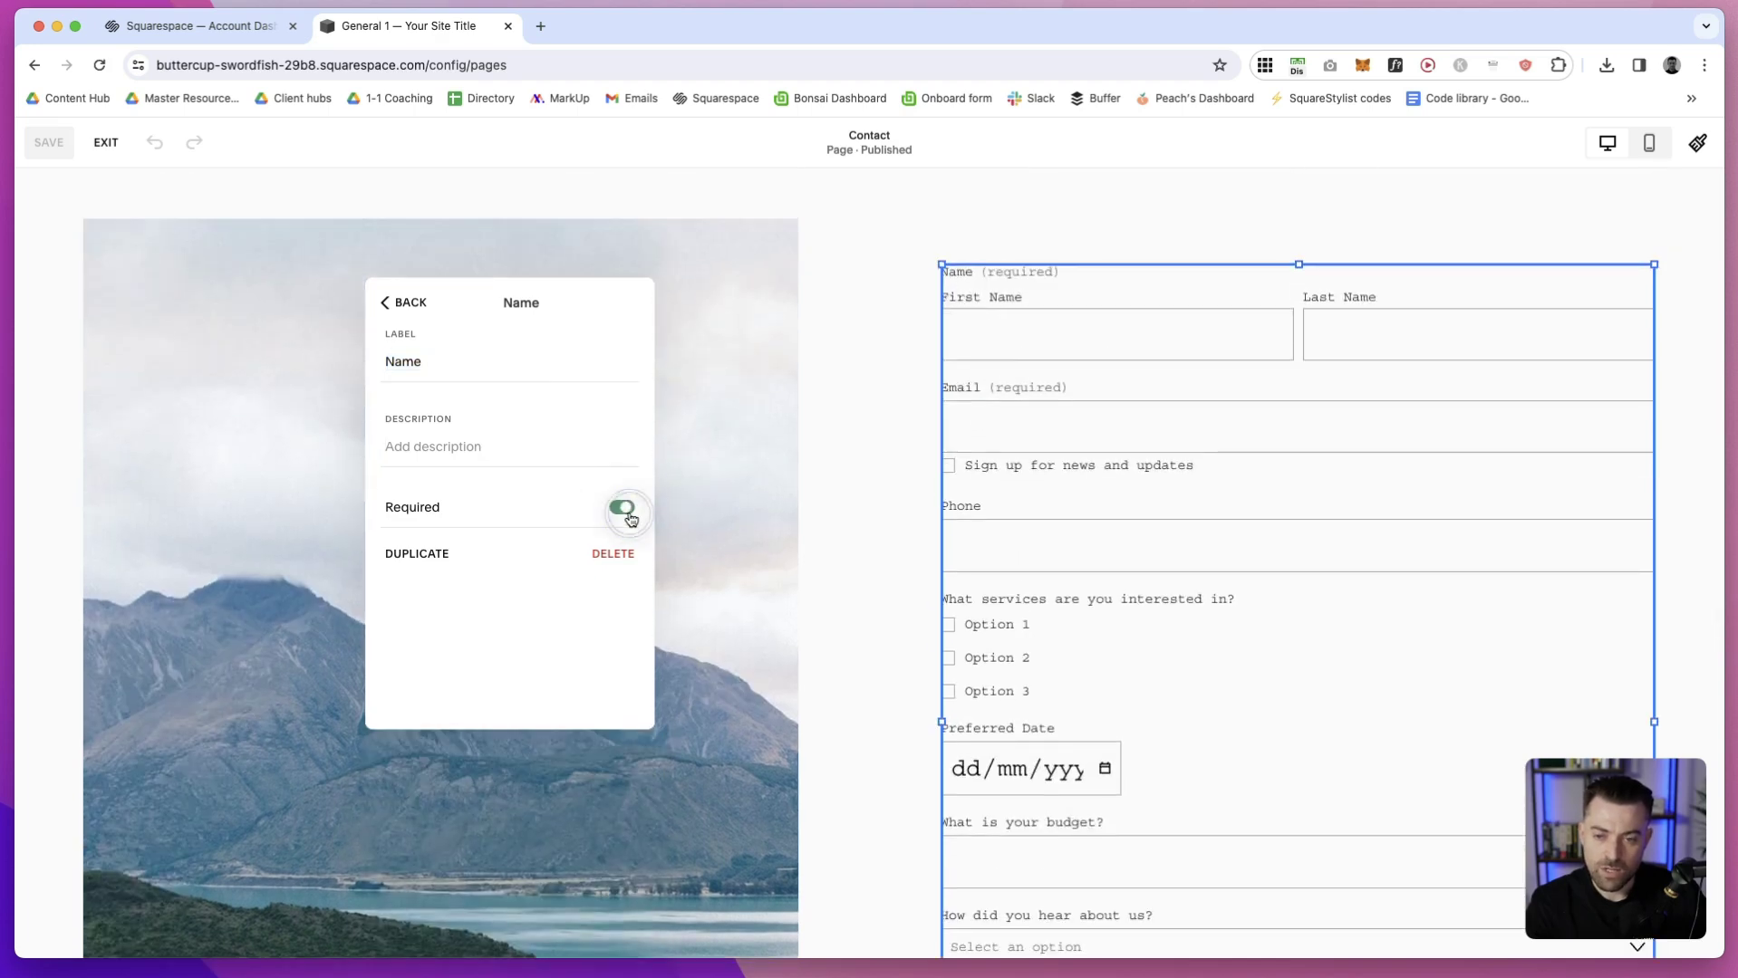
left_click(629, 513)
left_click(629, 514)
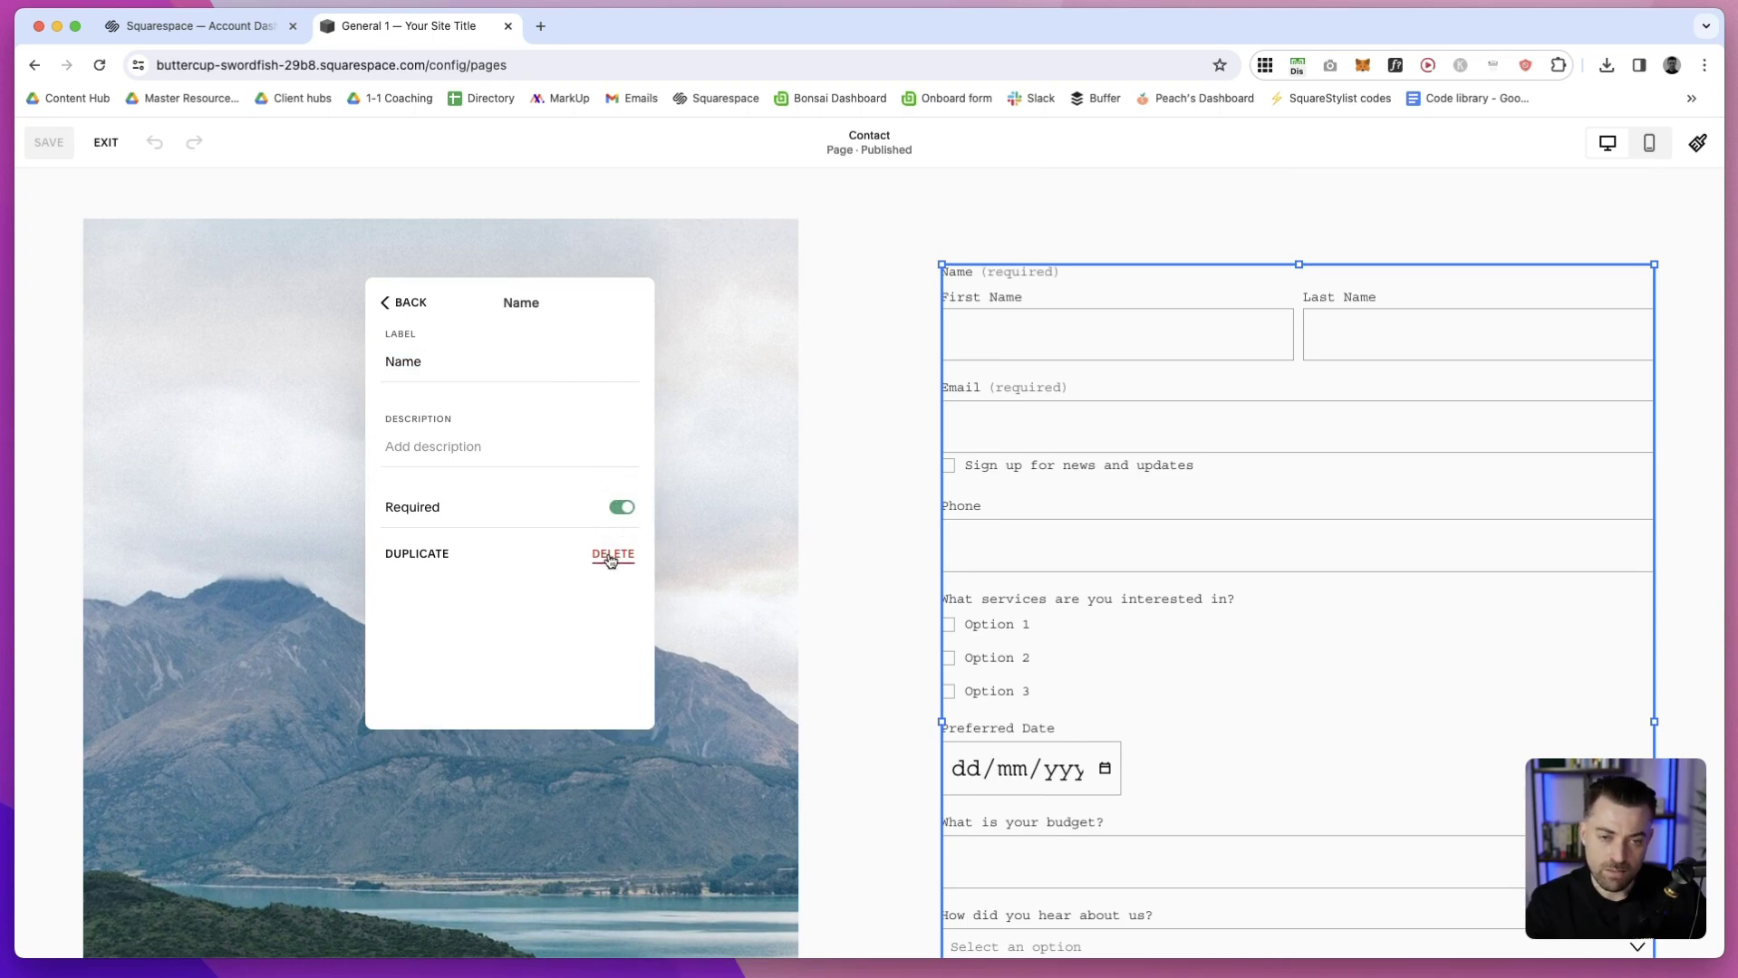
left_click(409, 317)
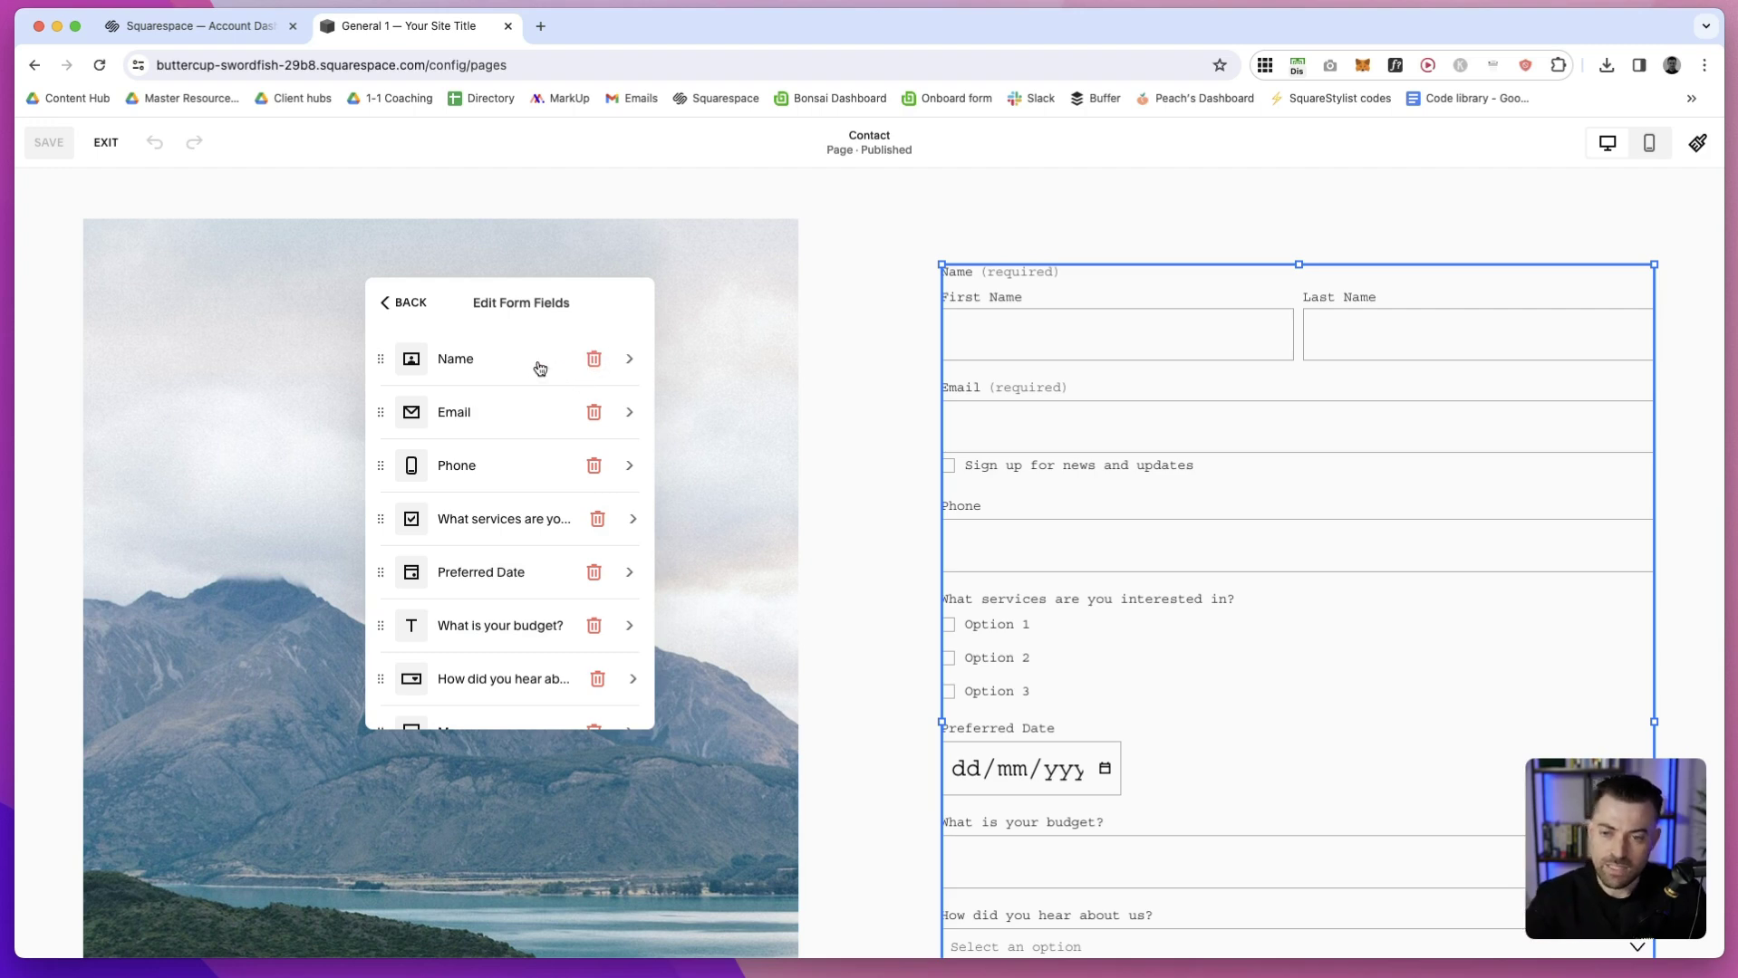
scroll(481, 601, "down", 3)
scroll(481, 601, "up", 3)
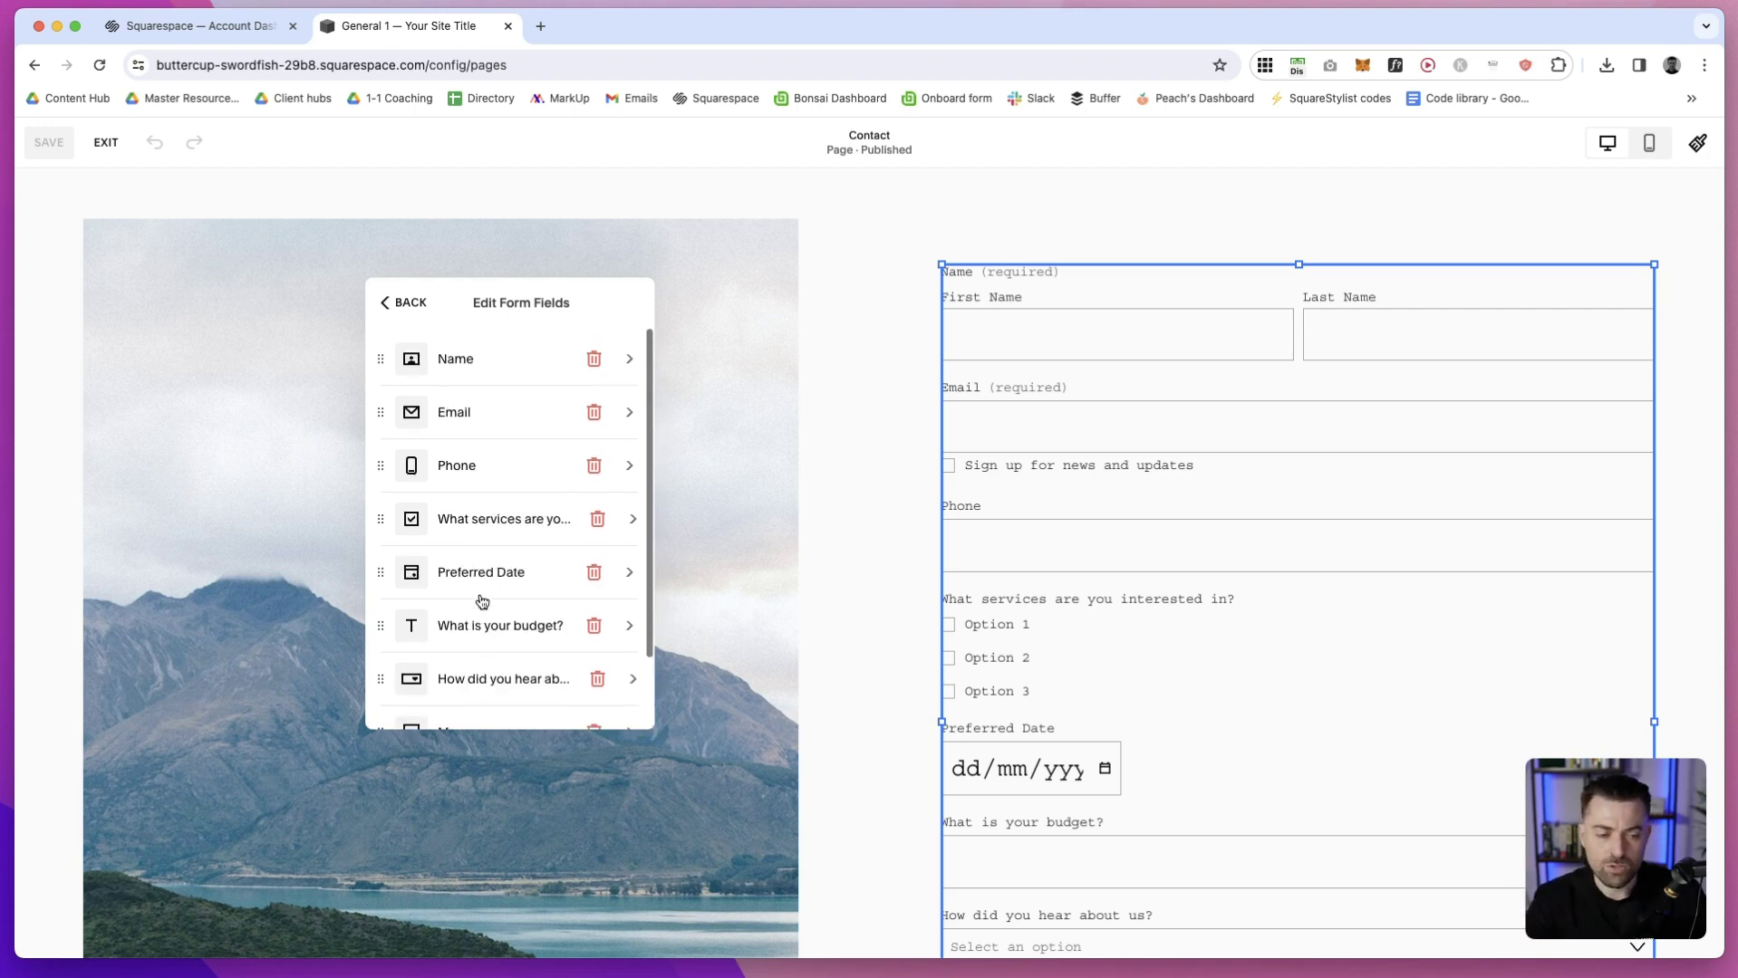
left_click(411, 307)
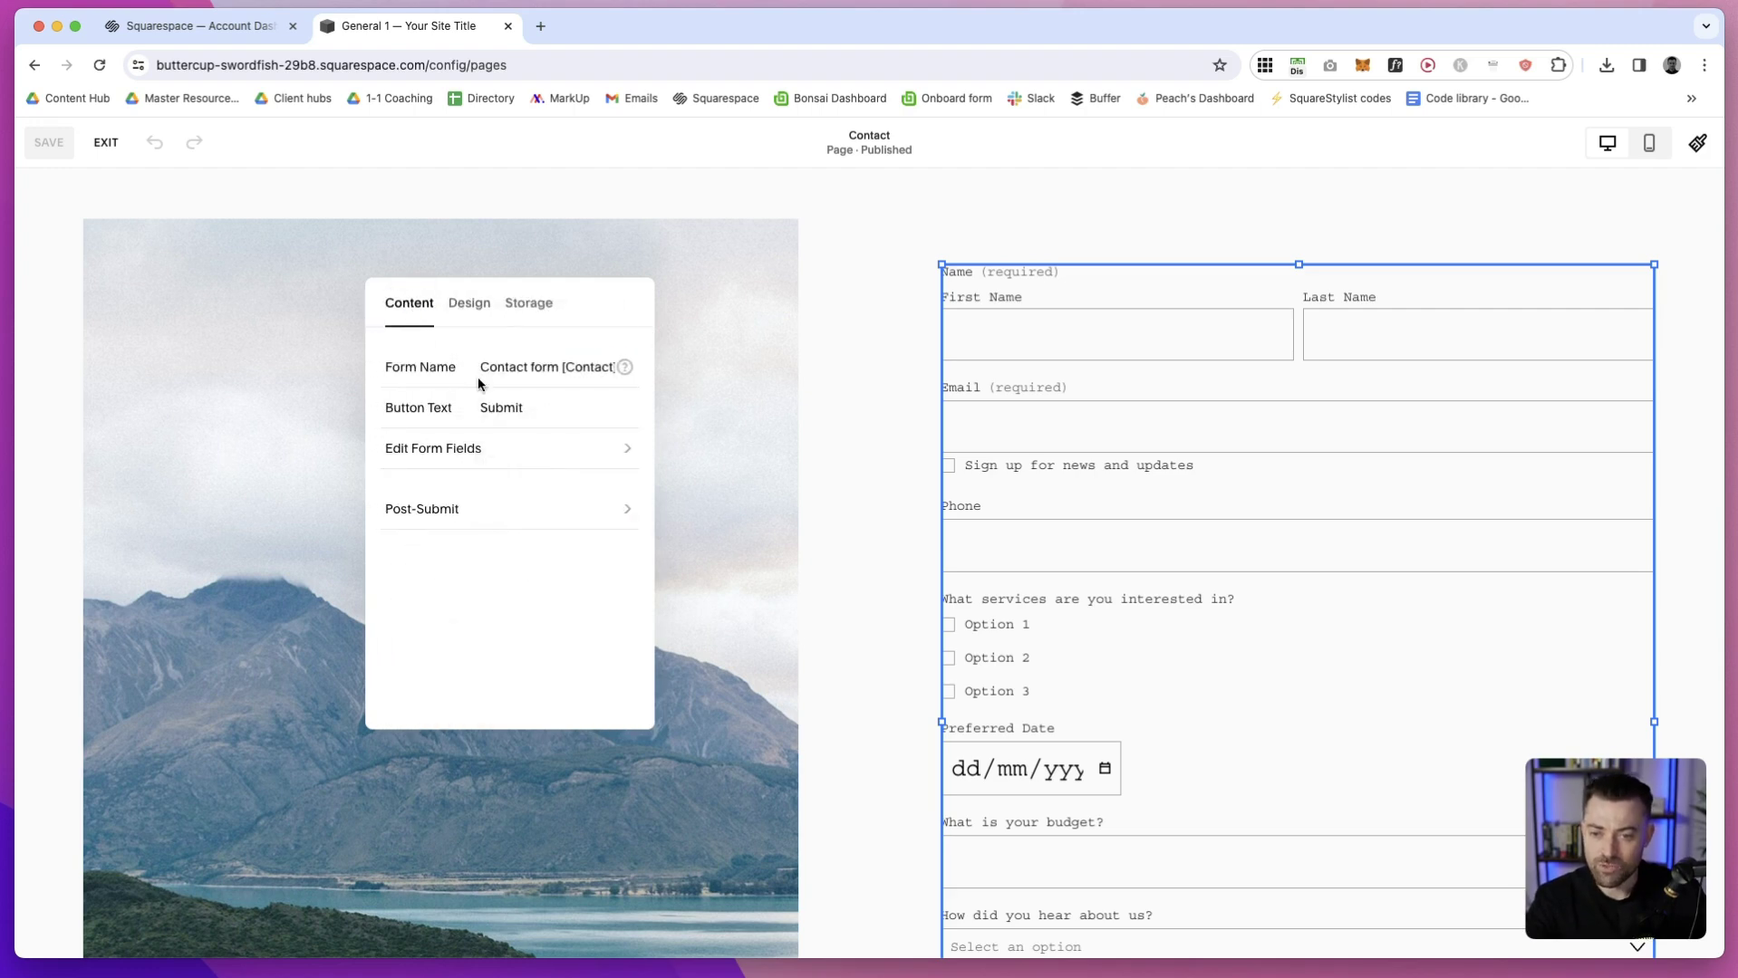
In the form's Design settings, try underlined-pill fields, then use the filled style with round options
left_click(470, 306)
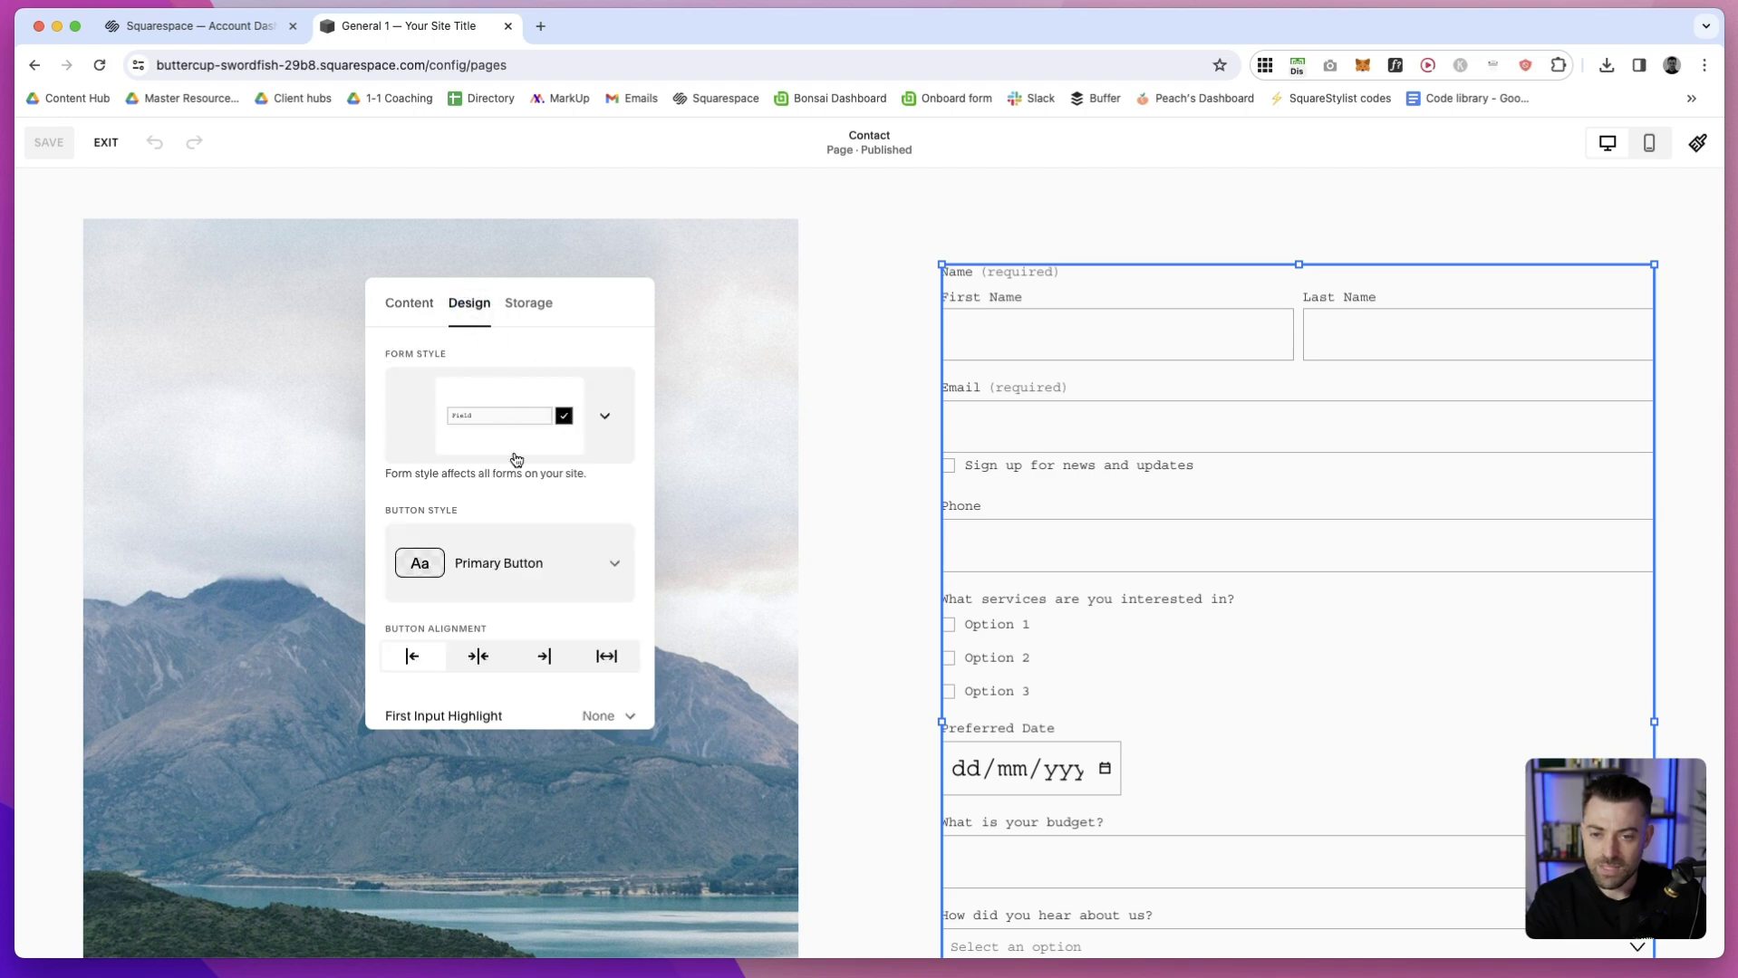
scroll(515, 459, "down", 5)
scroll(515, 458, "up", 5)
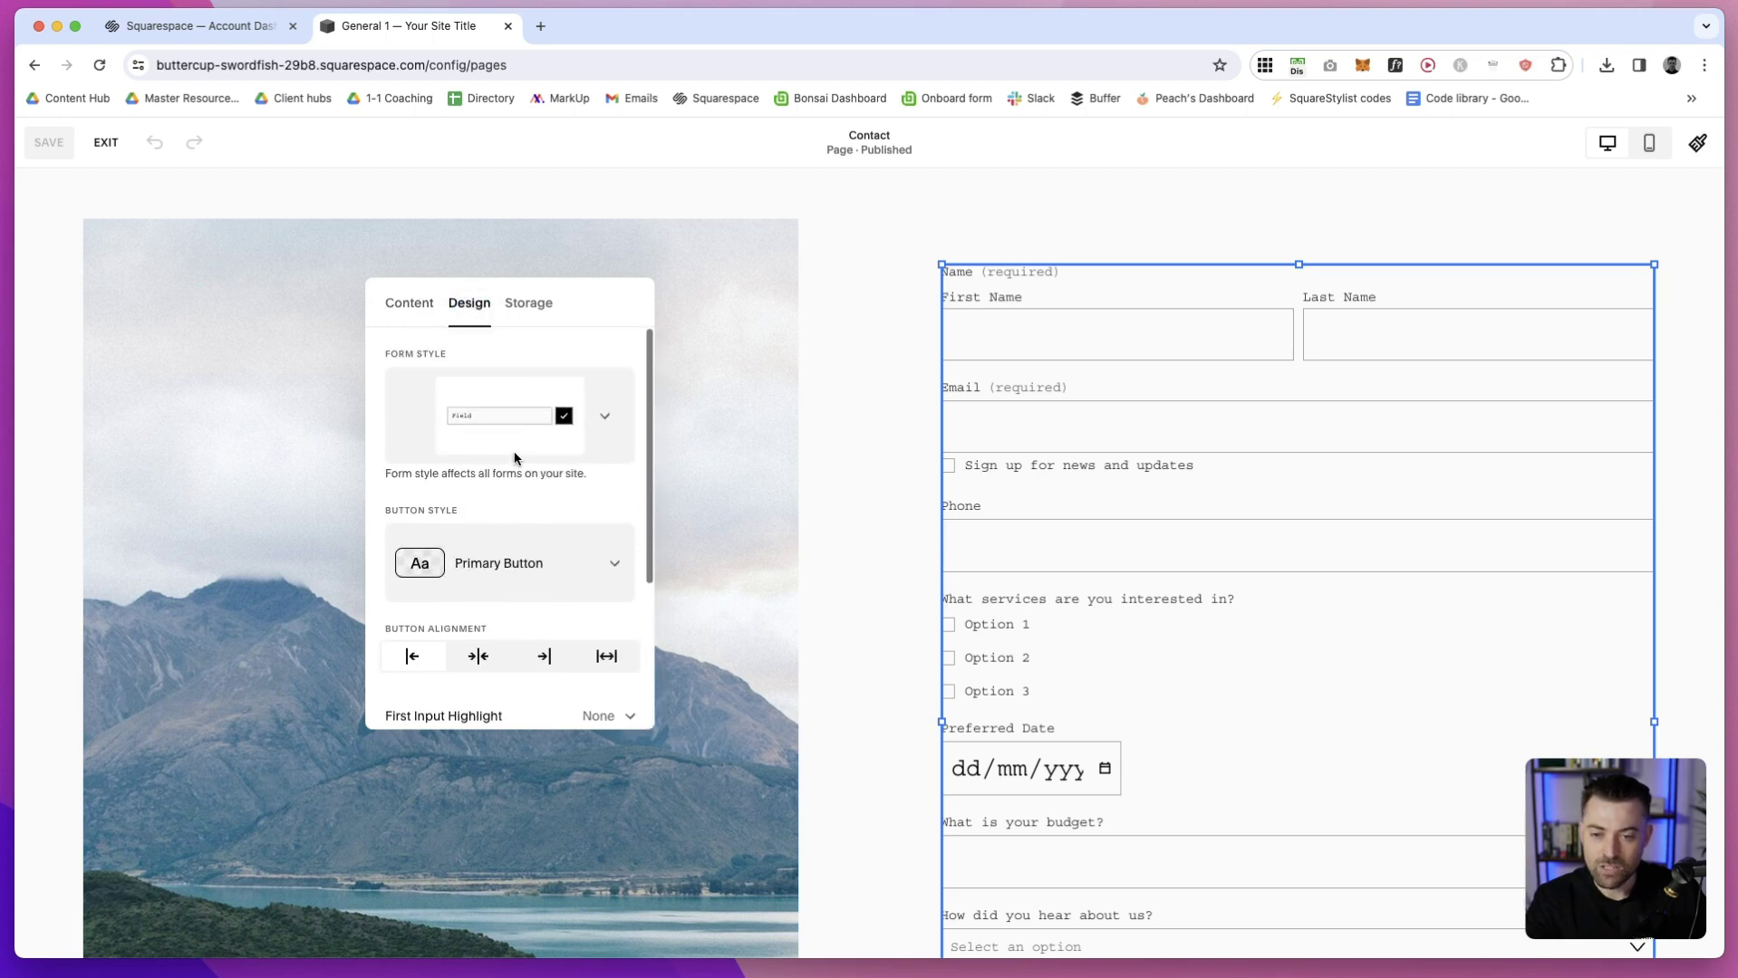
left_click(575, 389)
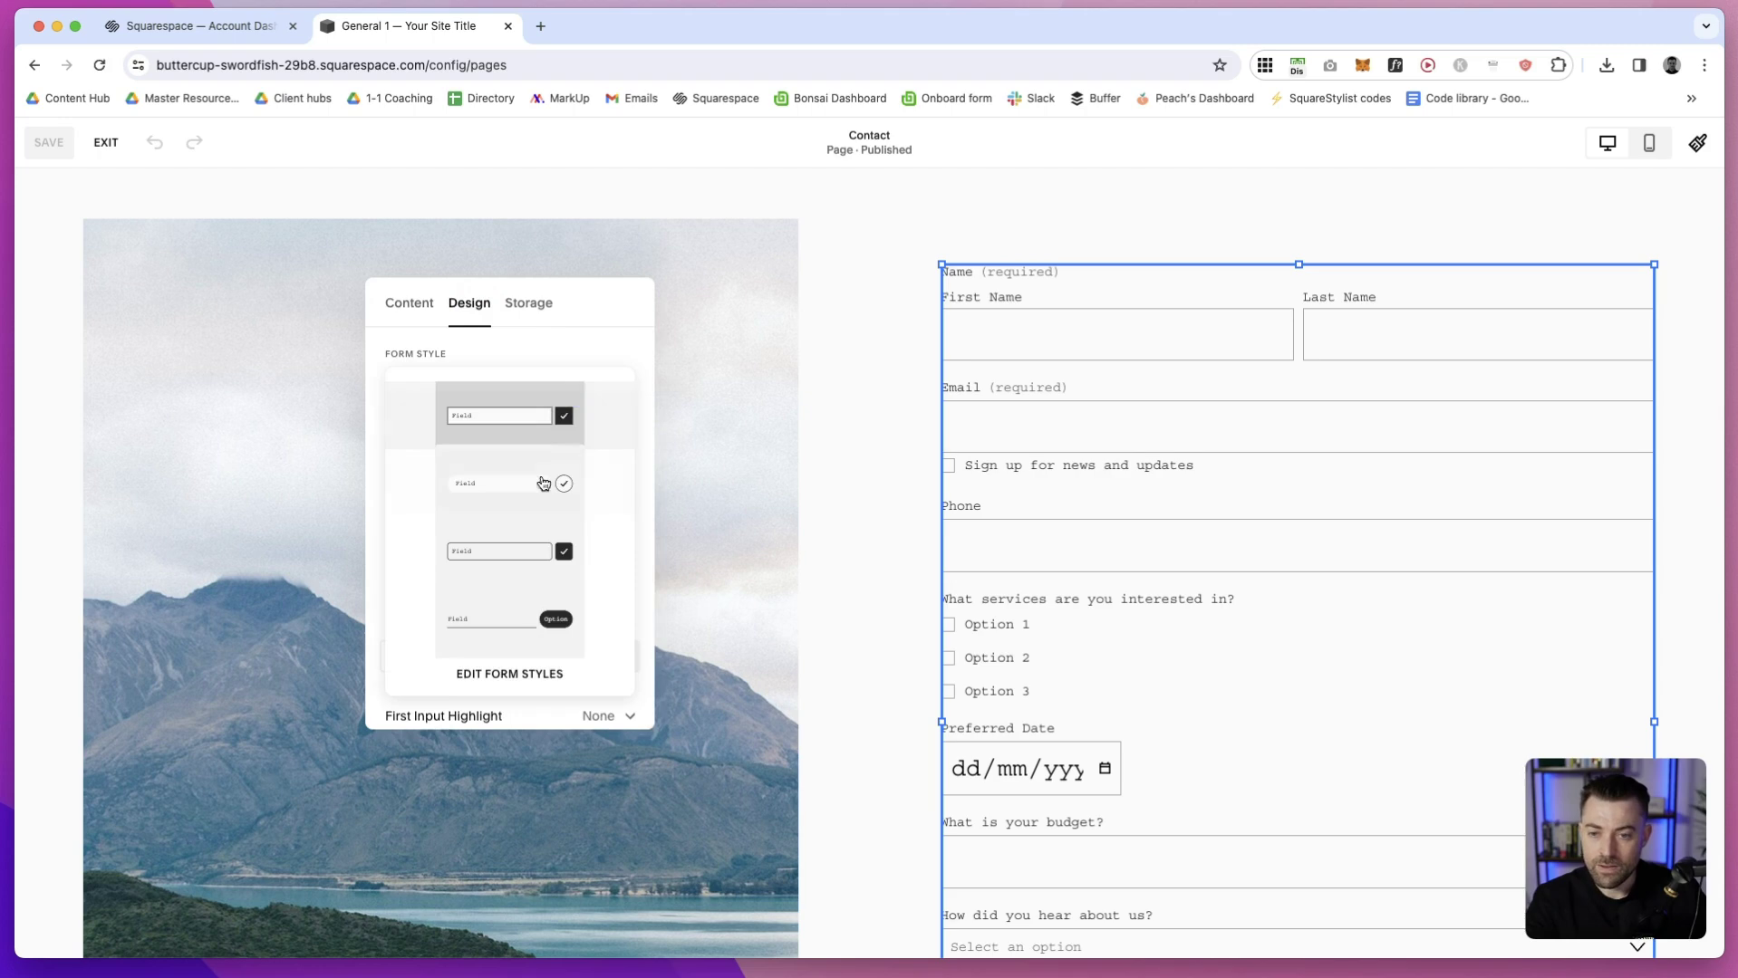
left_click(541, 625)
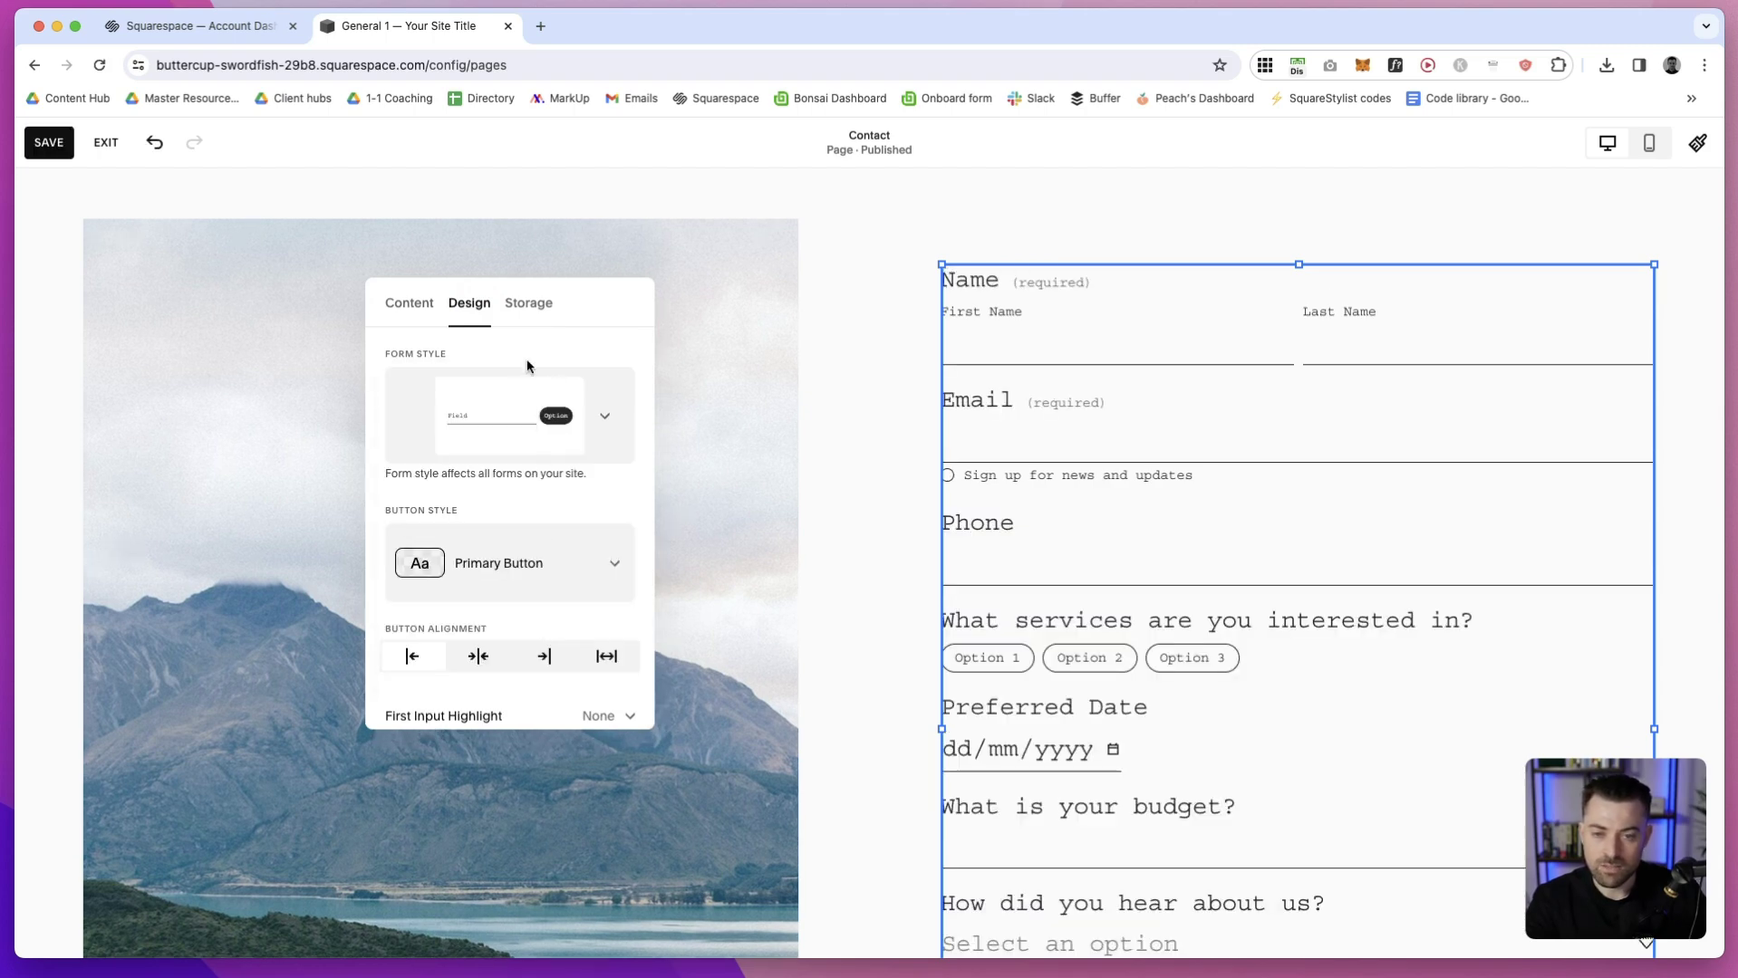
left_click(516, 420)
left_click(521, 475)
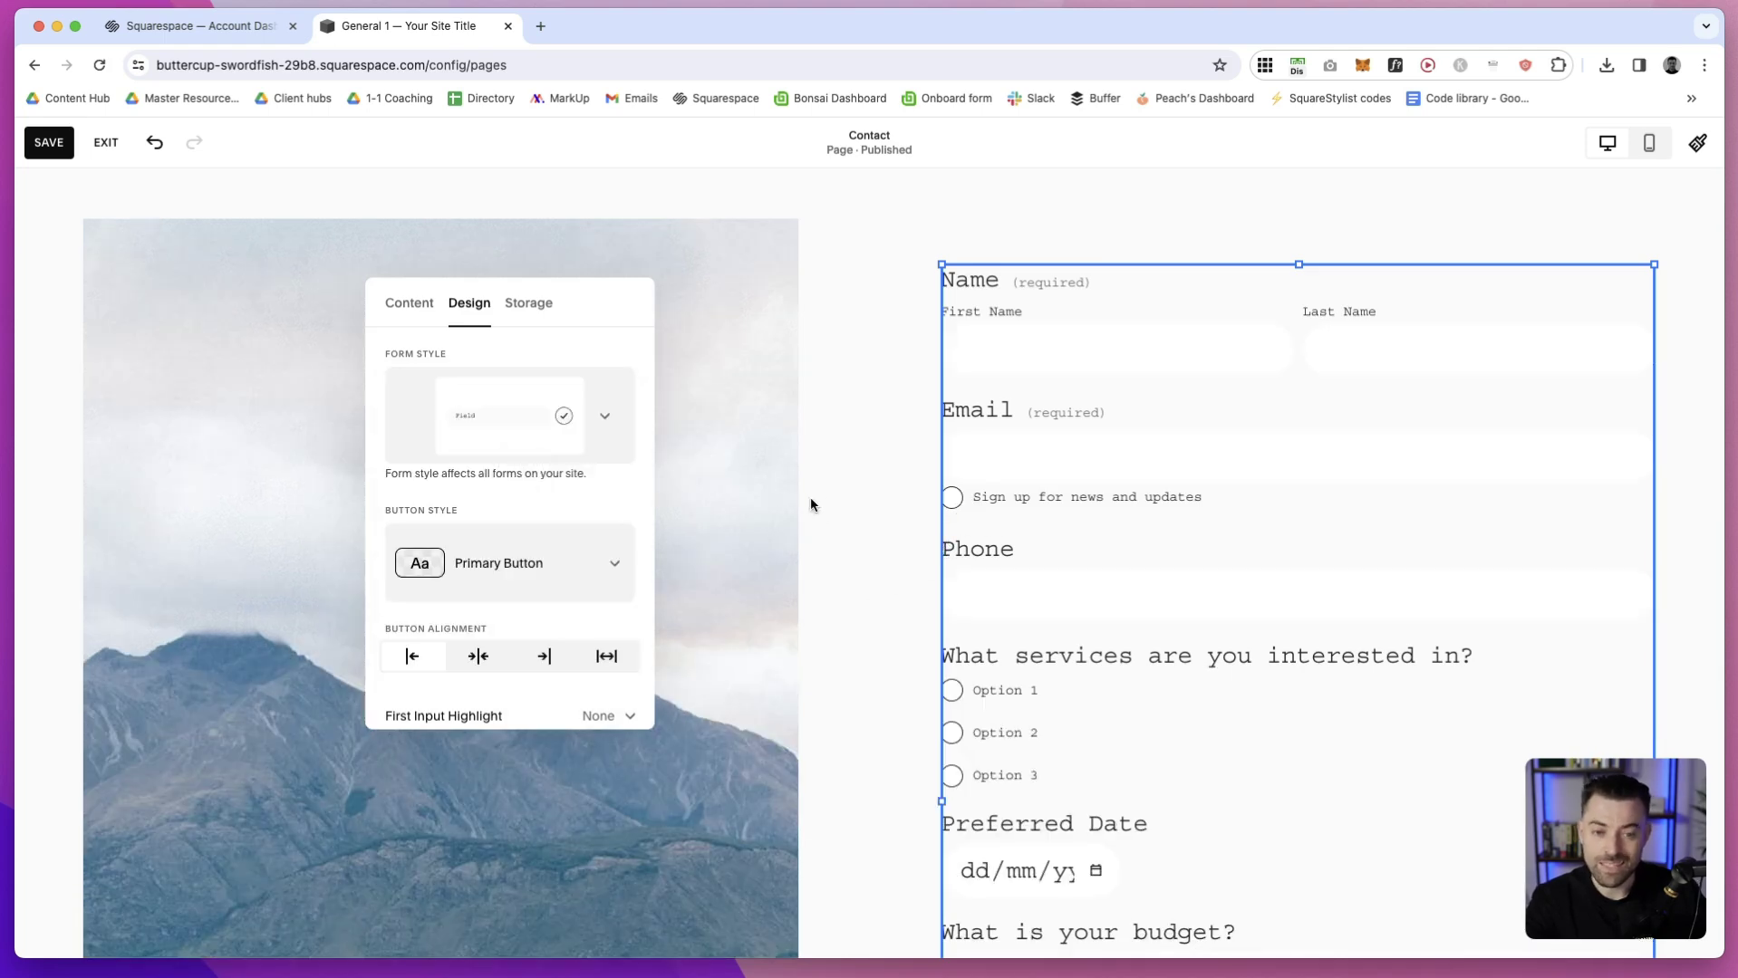
Compare Secondary and Tertiary button styles on Submit, then settle on Primary Button
scroll(444, 446, "down", 2)
left_click(489, 453)
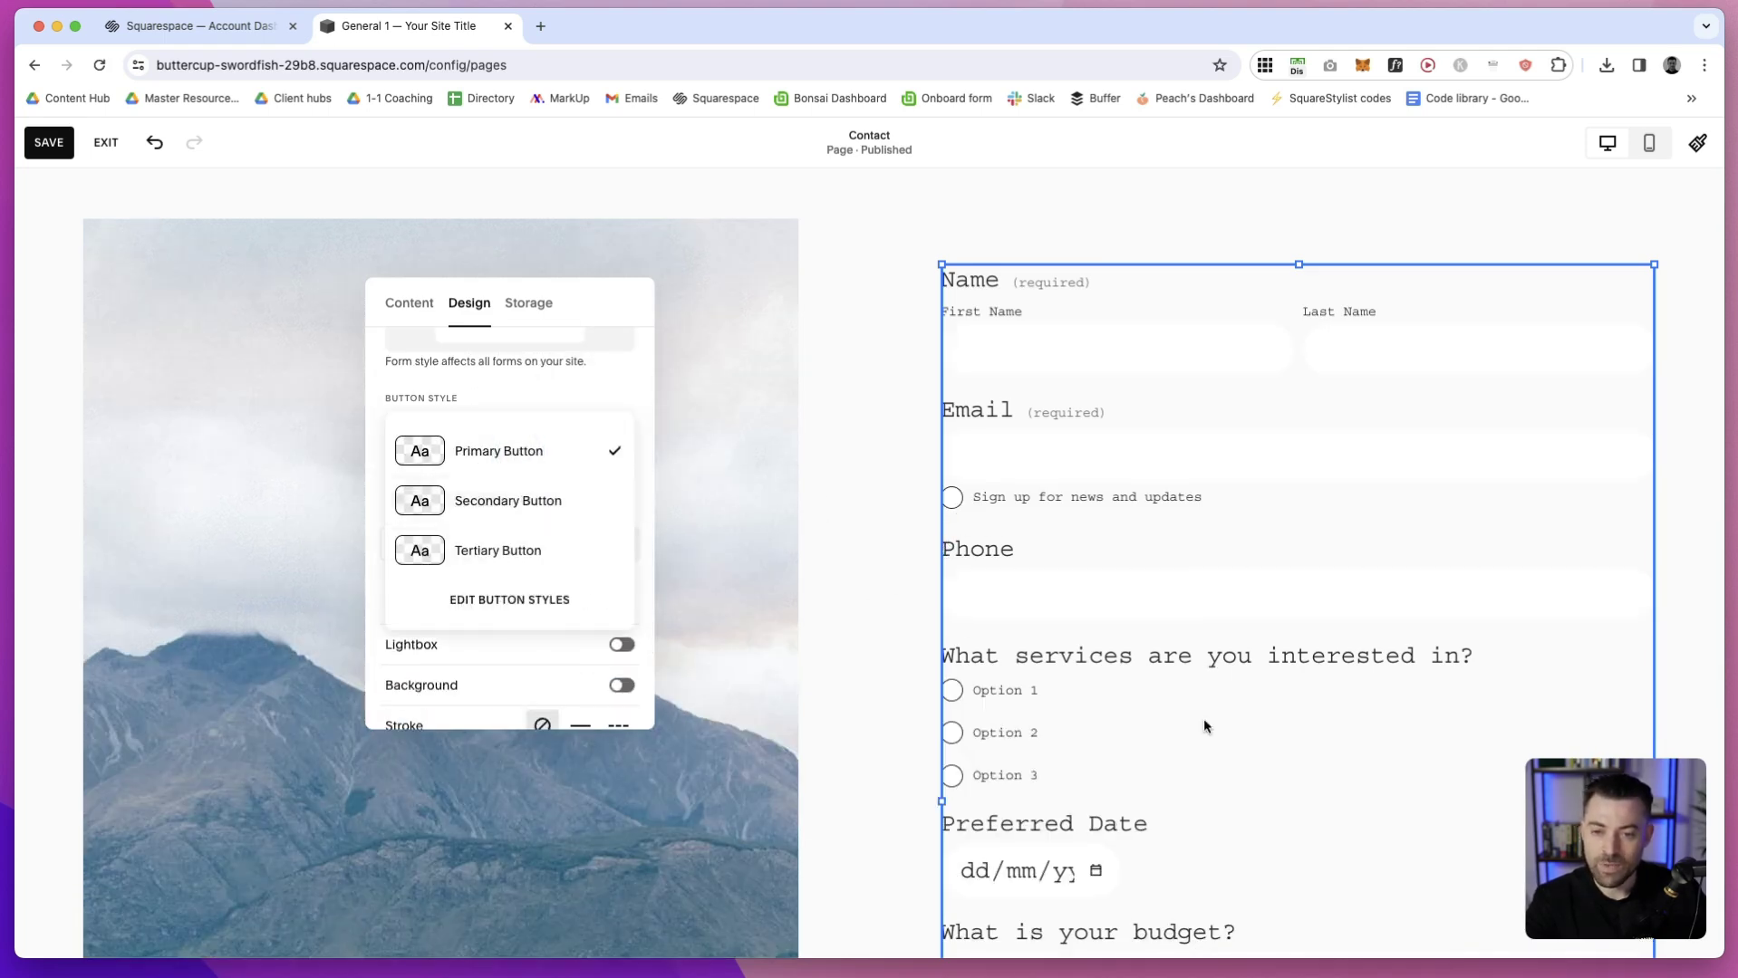
scroll(892, 750, "down", 8)
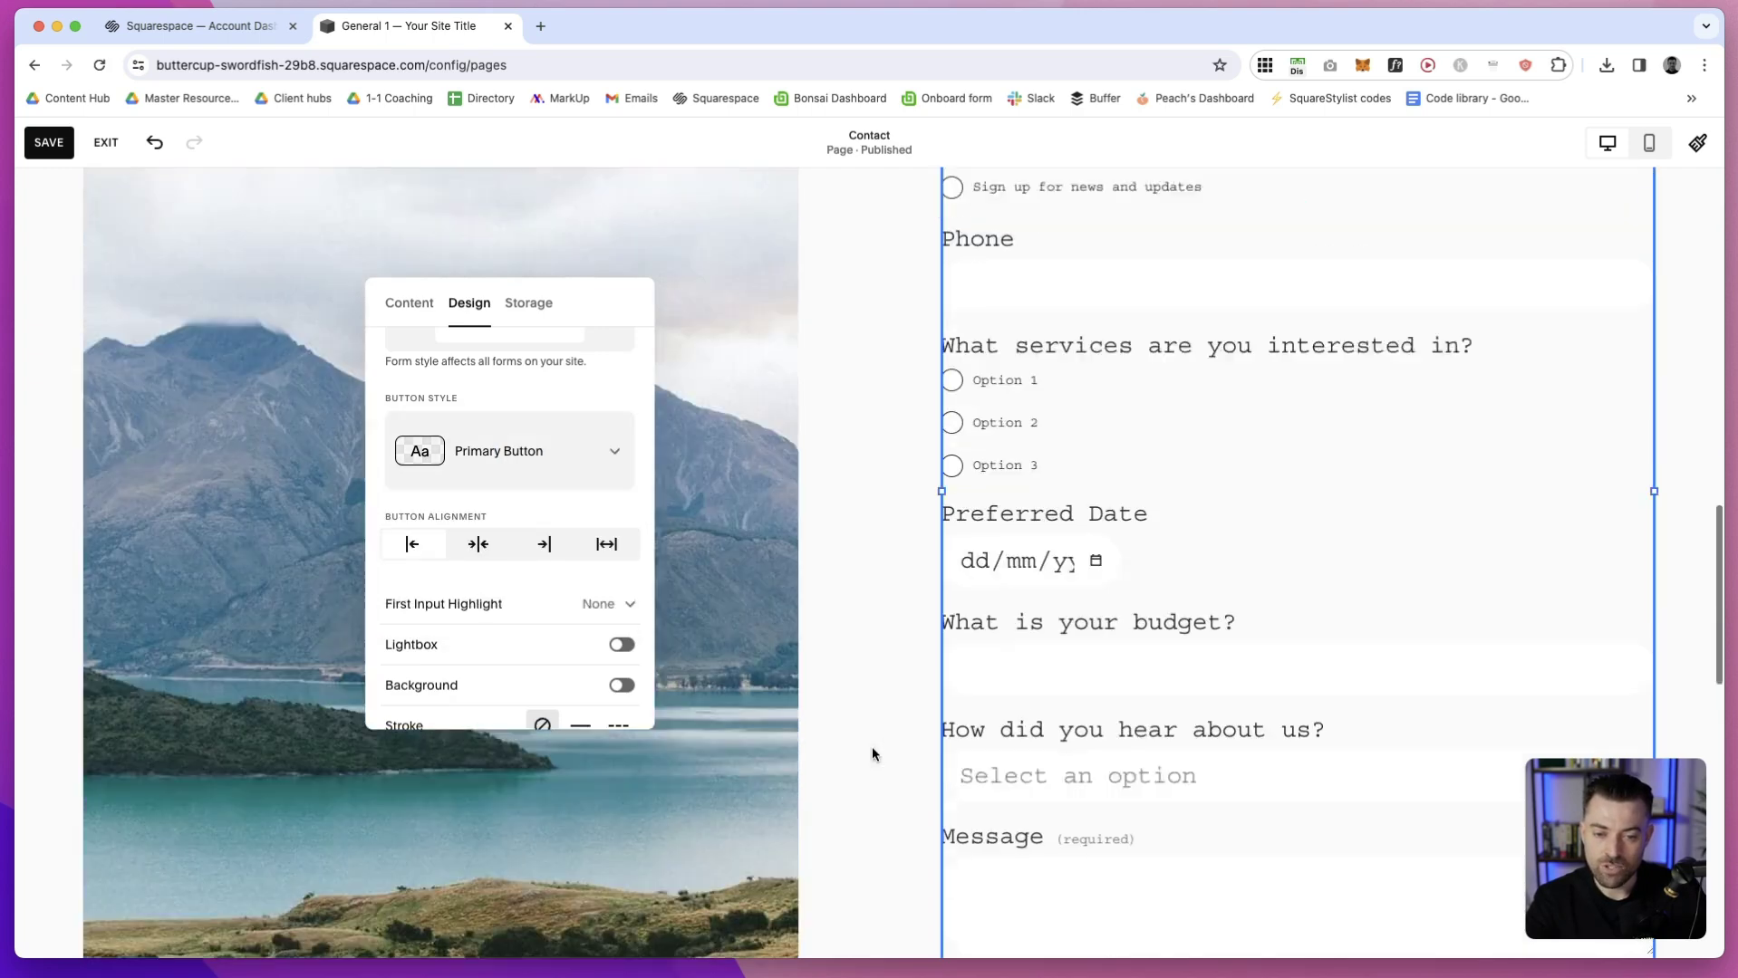
scroll(534, 467, "up", 2)
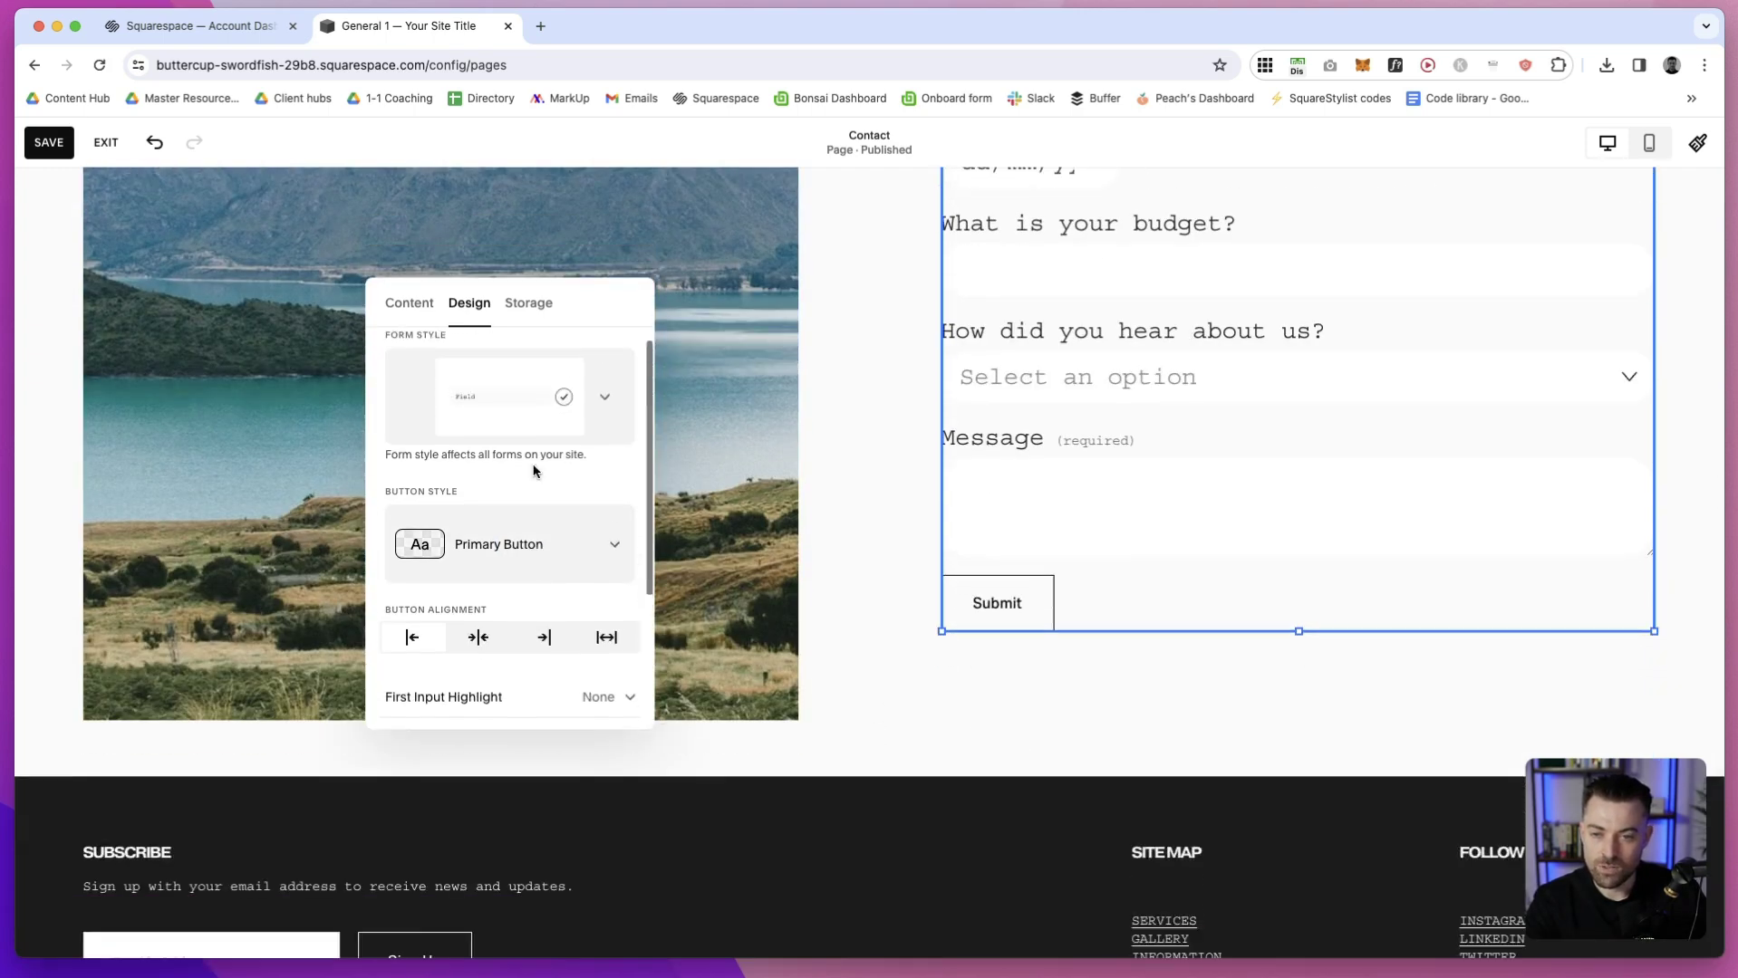
left_click(514, 538)
left_click(507, 596)
left_click(523, 546)
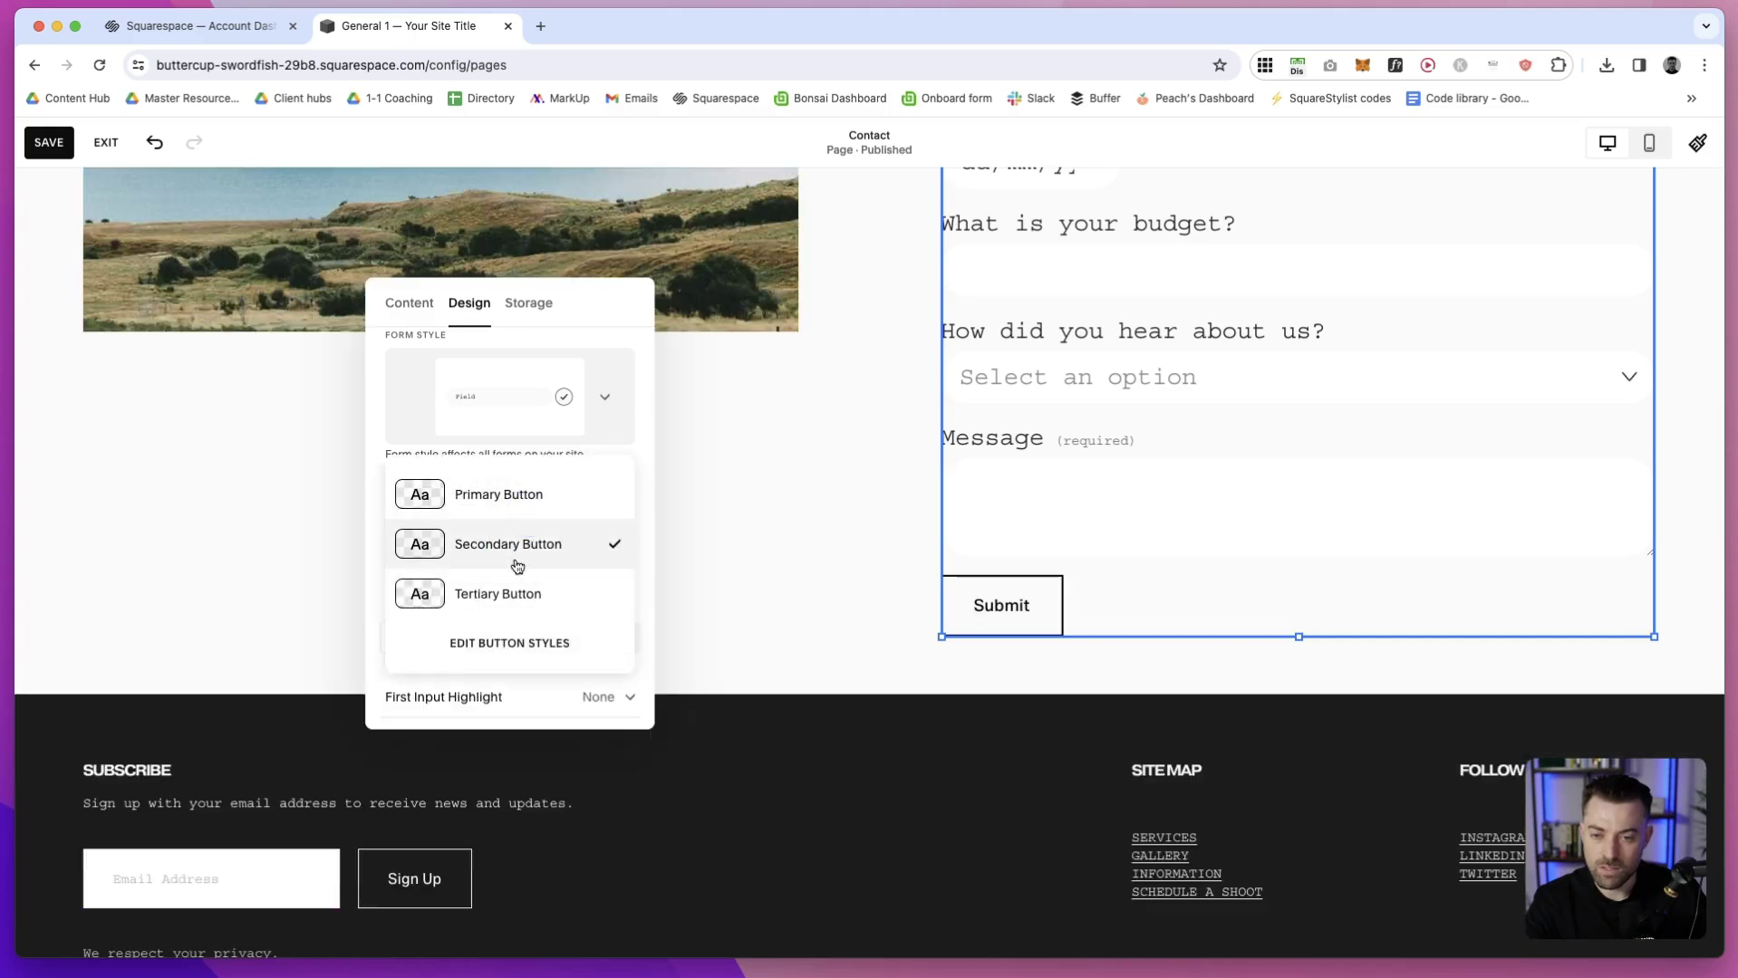
left_click(498, 596)
left_click(541, 528)
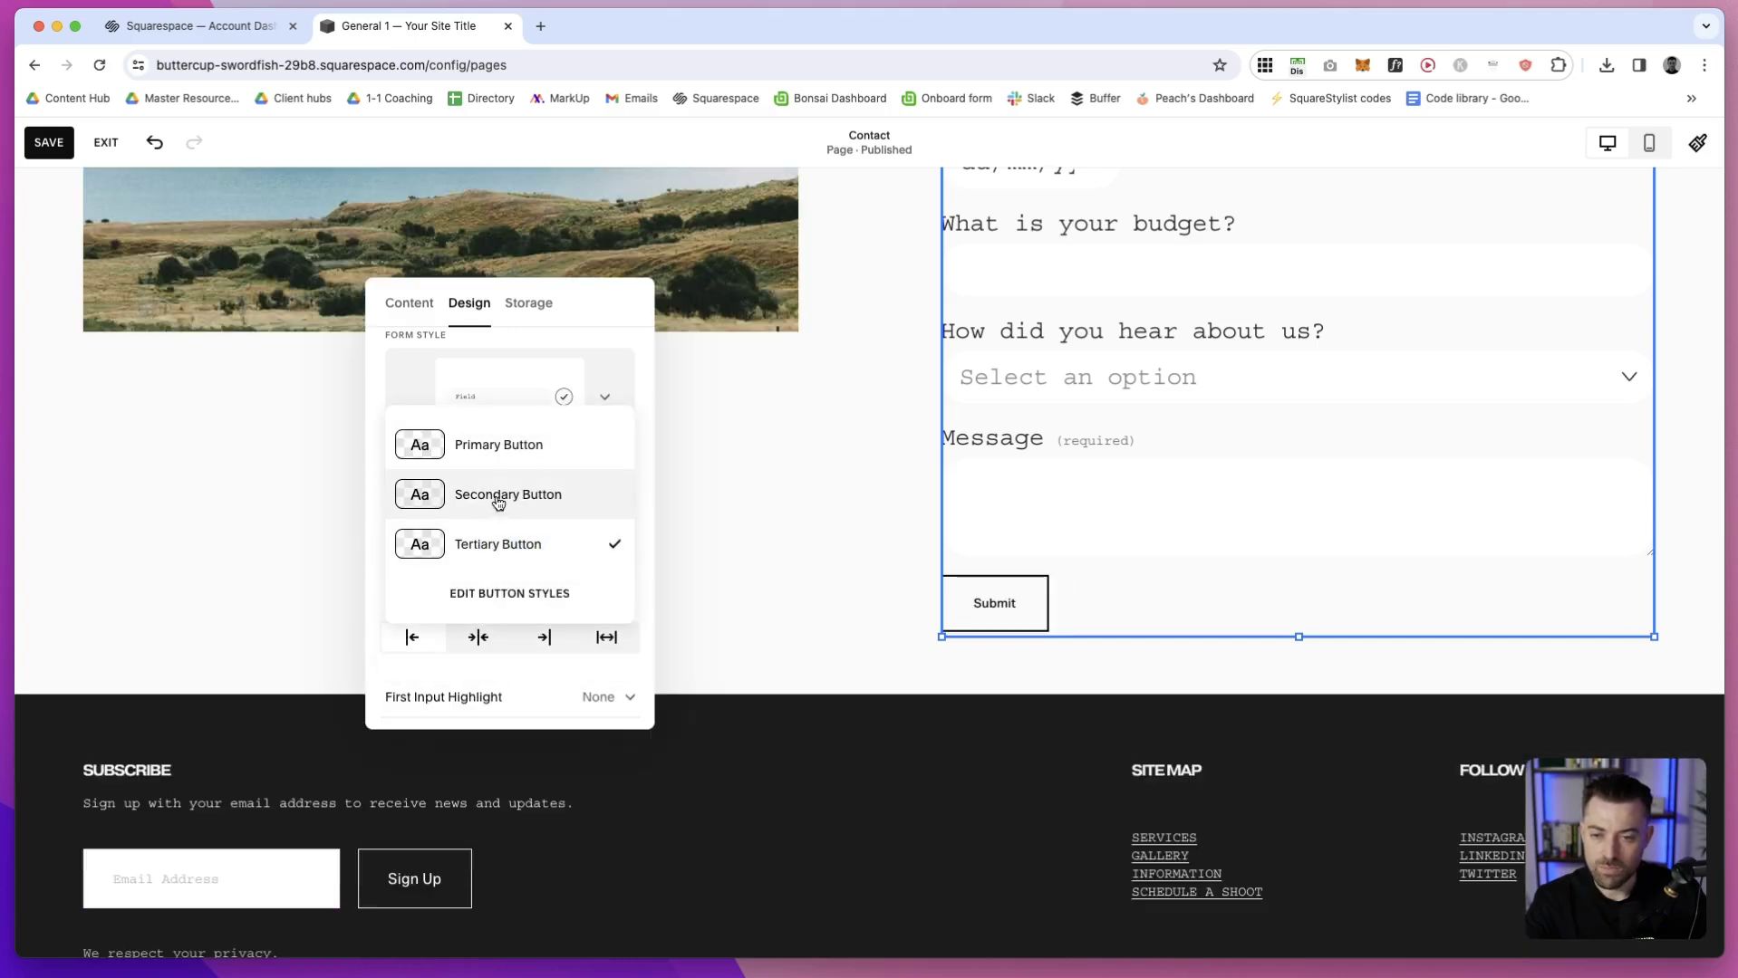
left_click(493, 453)
Try center, right and left alignment for Submit, then make it full width
scroll(568, 604, "down", 1)
scroll(568, 604, "down", 3)
left_click(480, 497)
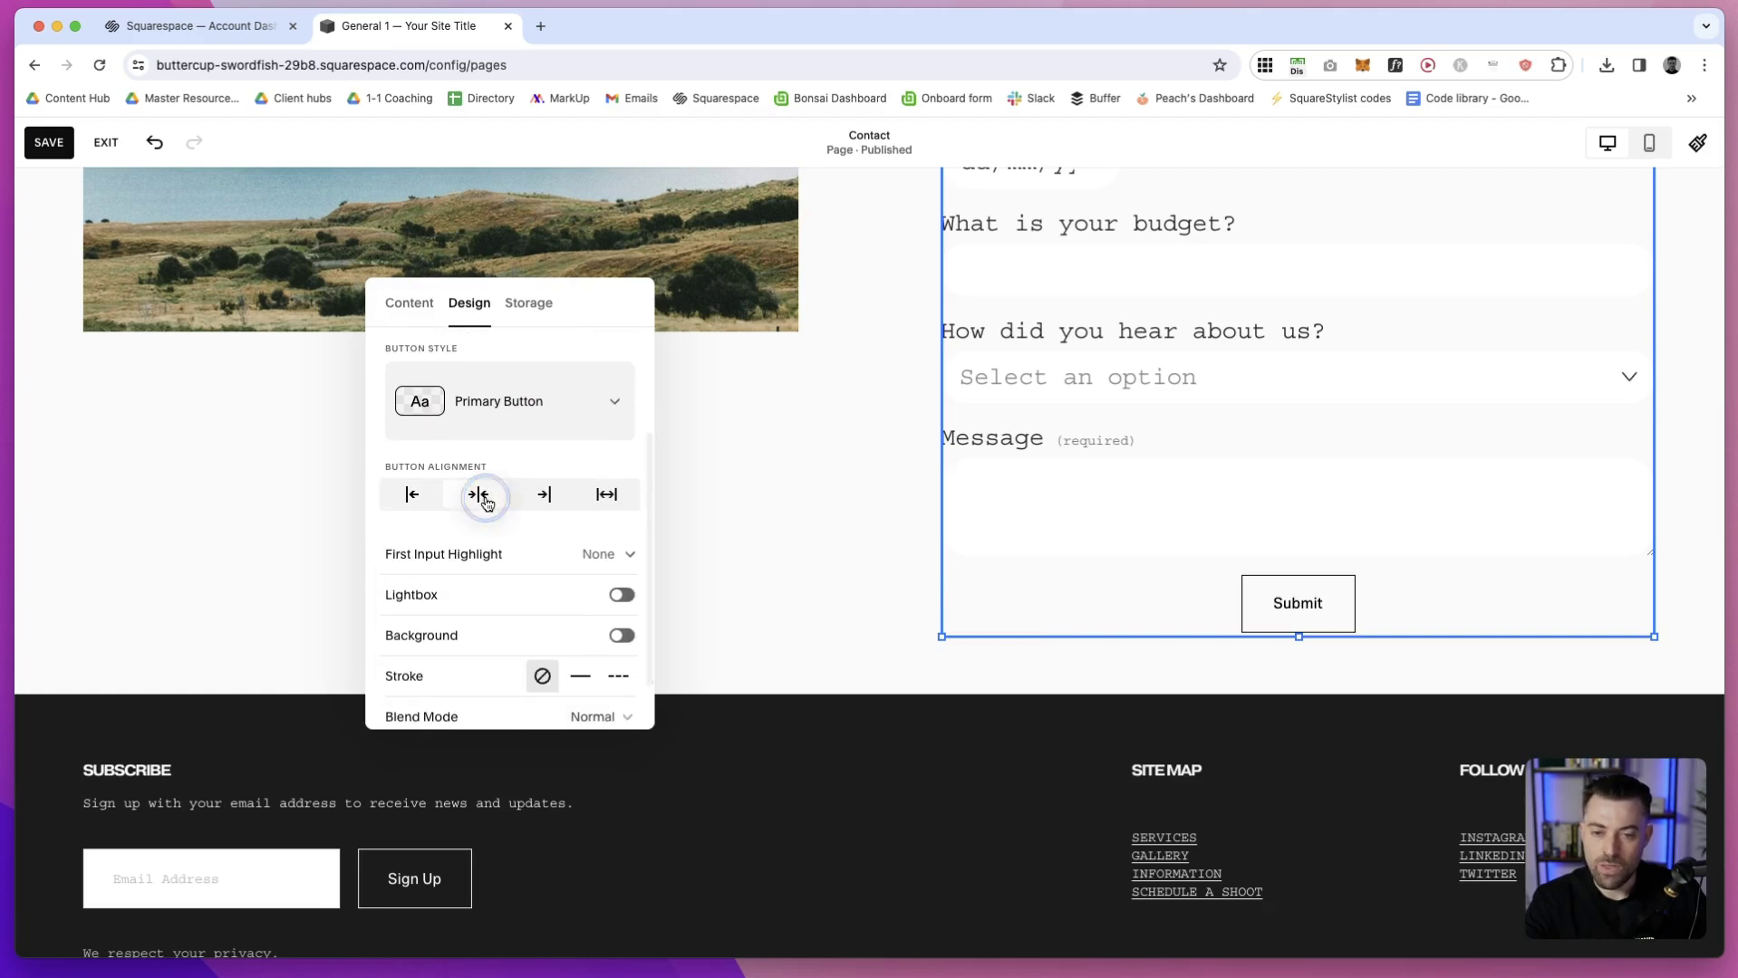
left_click(544, 494)
left_click(477, 494)
left_click(414, 494)
left_click(606, 493)
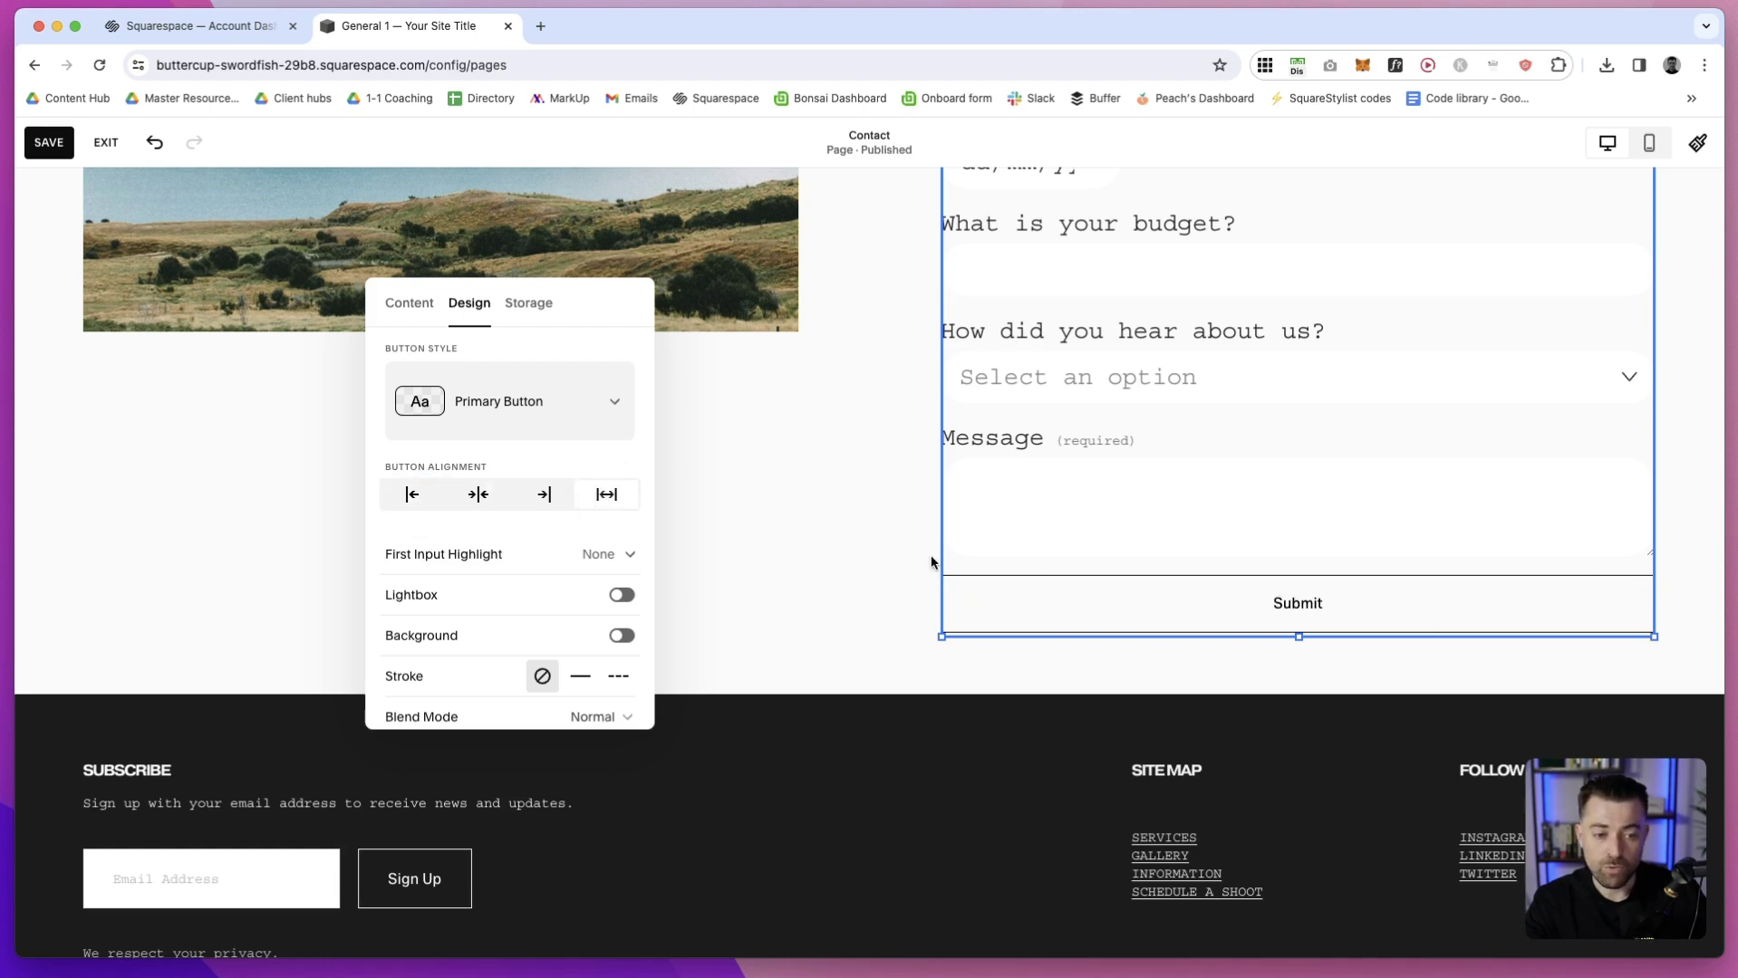
Look over the First Input Highlight options without choosing one, then go to the other site's tab
scroll(457, 594, "down", 1)
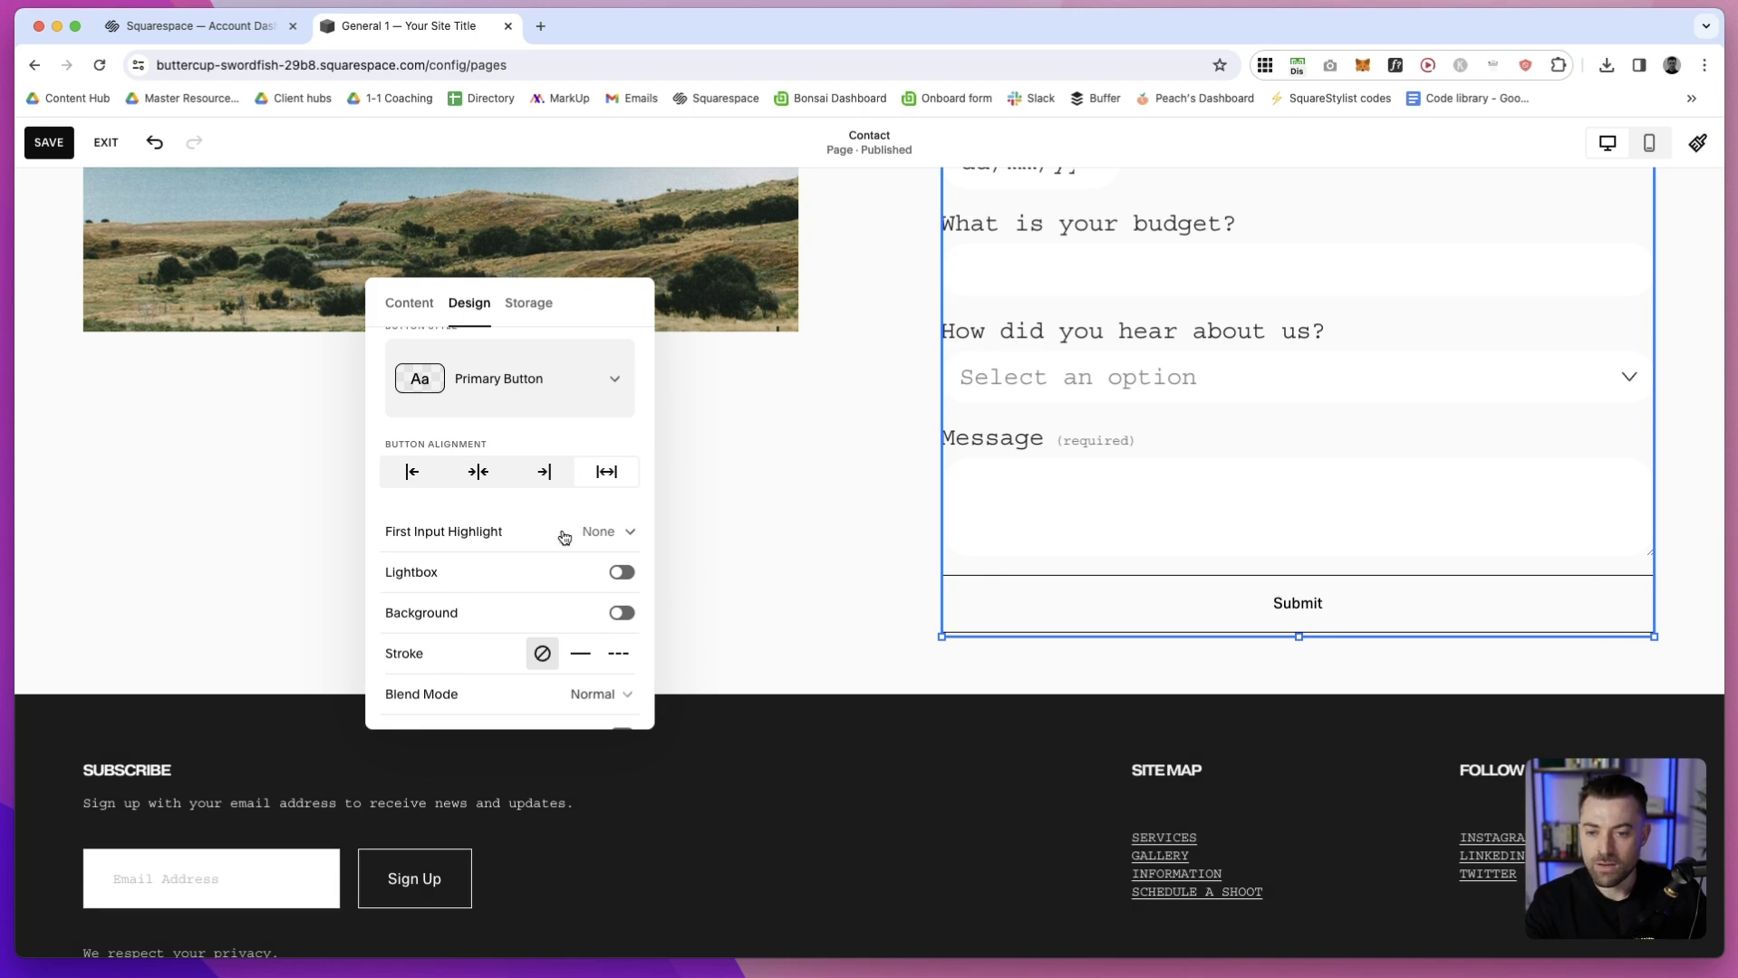
scroll(572, 533, "down", 2)
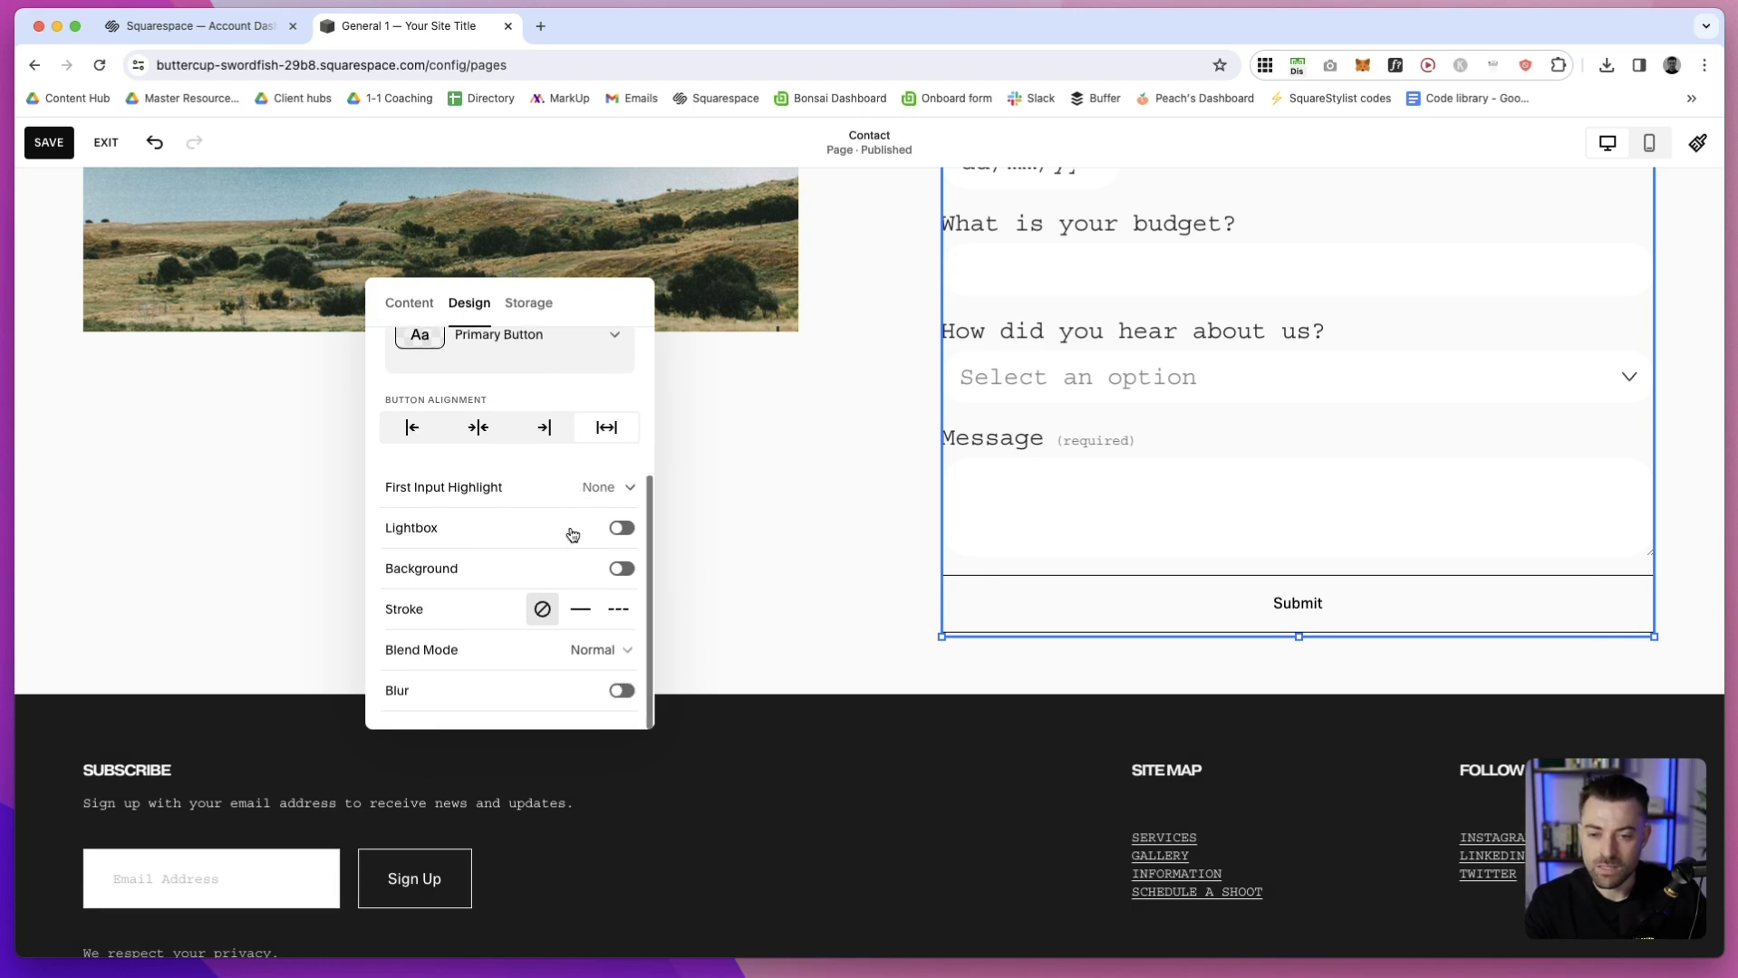
scroll(571, 530, "up", 1)
left_click(580, 524)
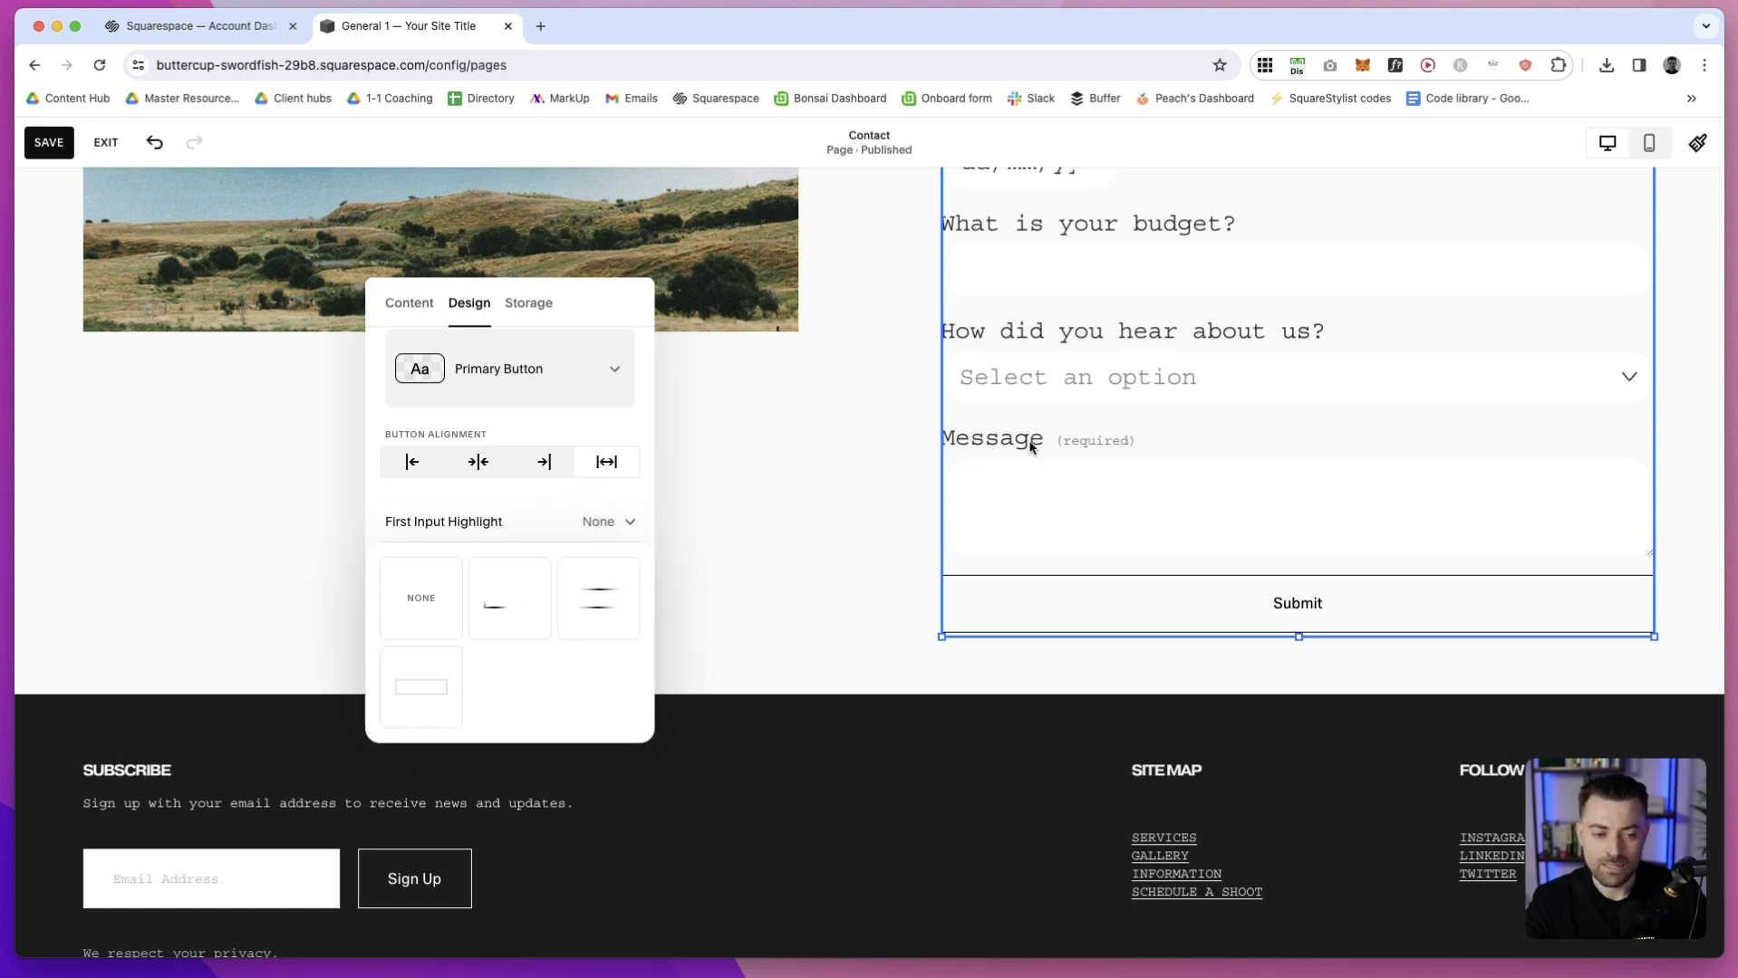
left_click(876, 542)
scroll(876, 543, "up", 5)
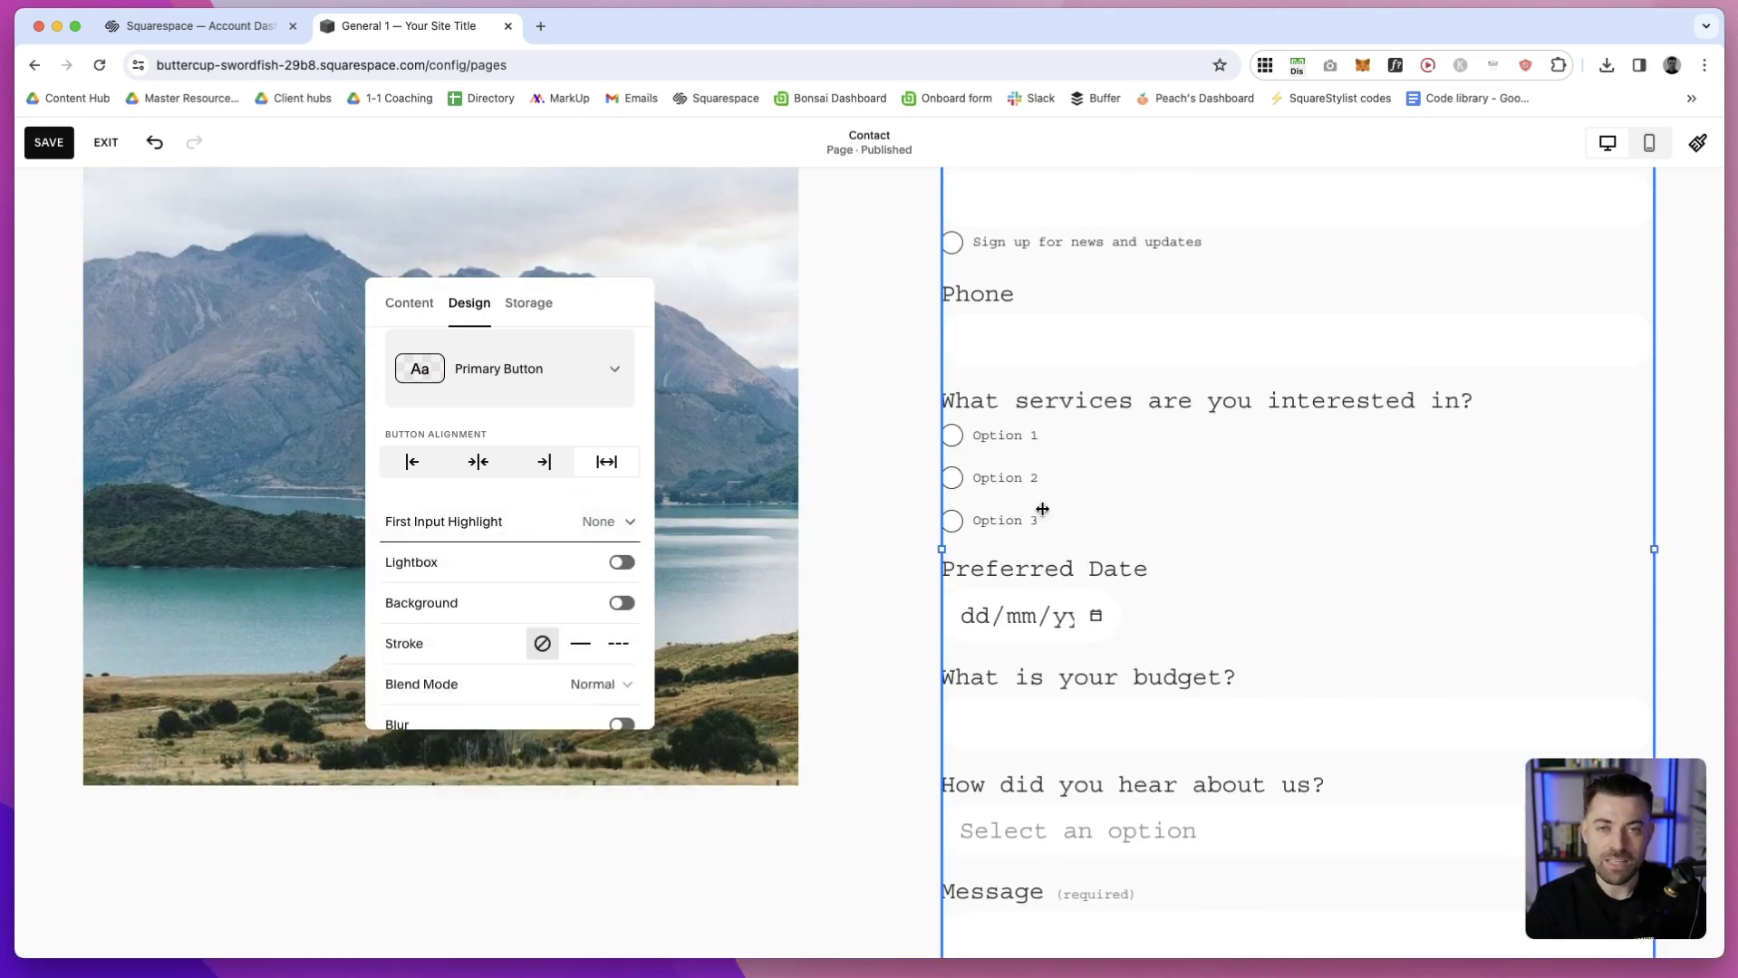
scroll(1222, 431, "up", 3)
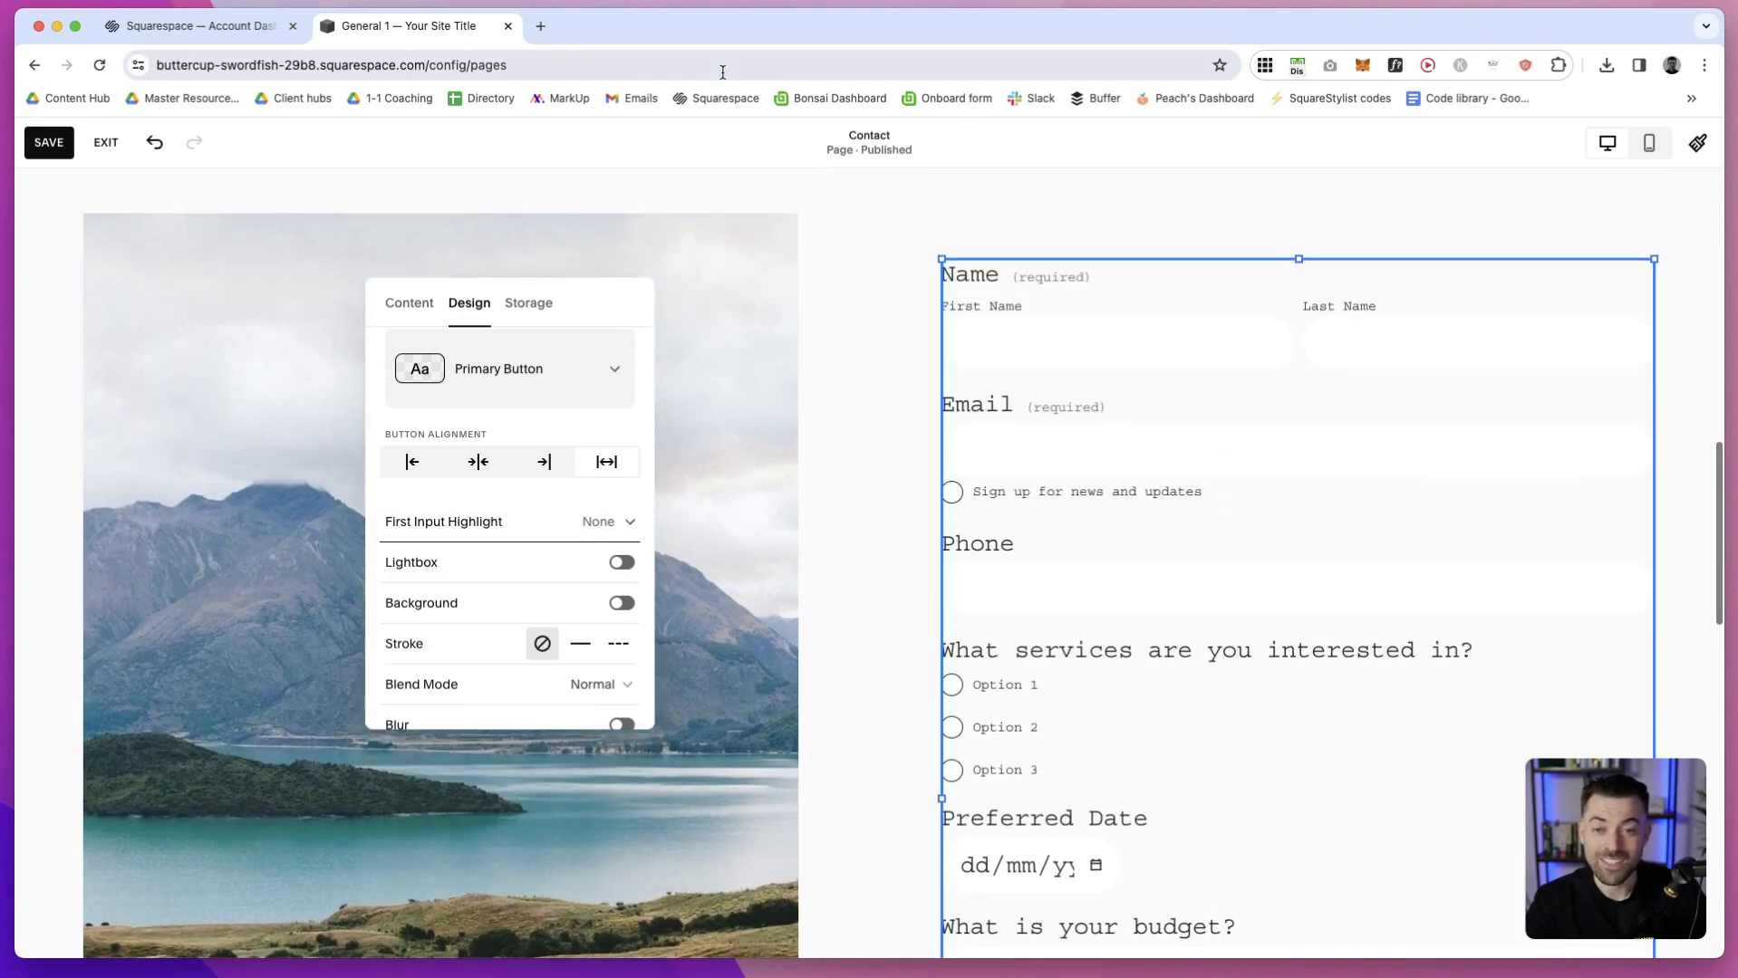
left_click(217, 40)
Open the One Shot Productions site and browse its home page, advancing the project gallery
left_click(1347, 562)
scroll(1347, 564, "down", 5)
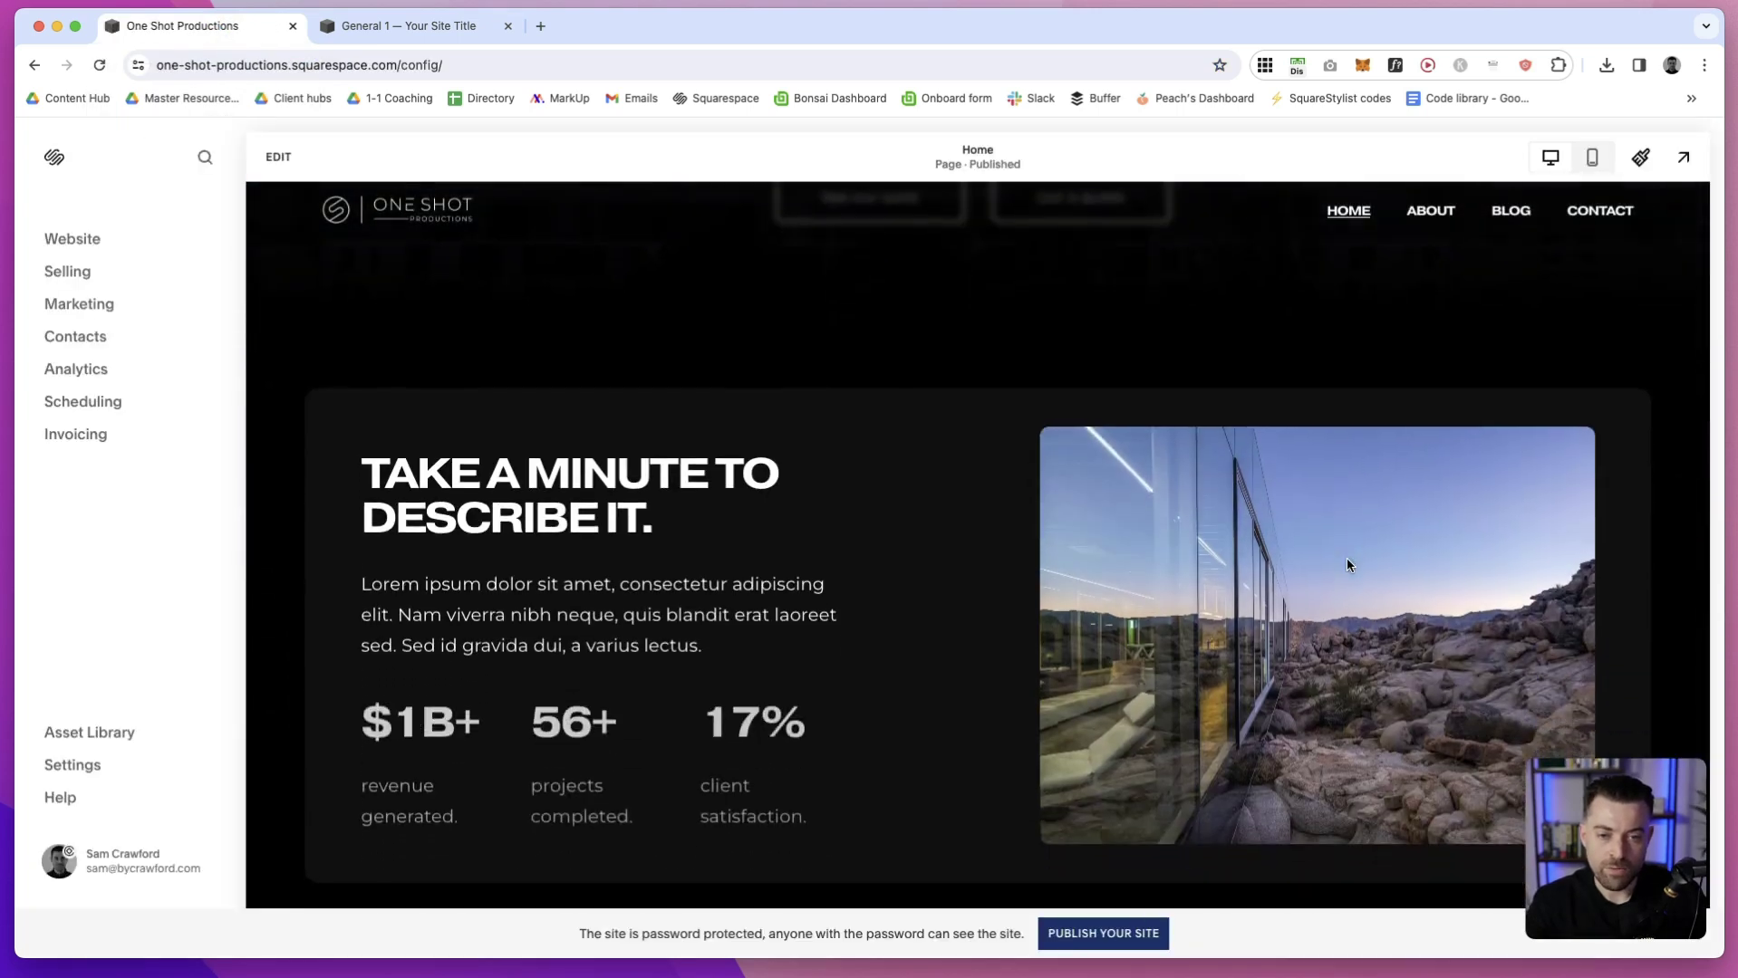
scroll(1347, 565, "down", 10)
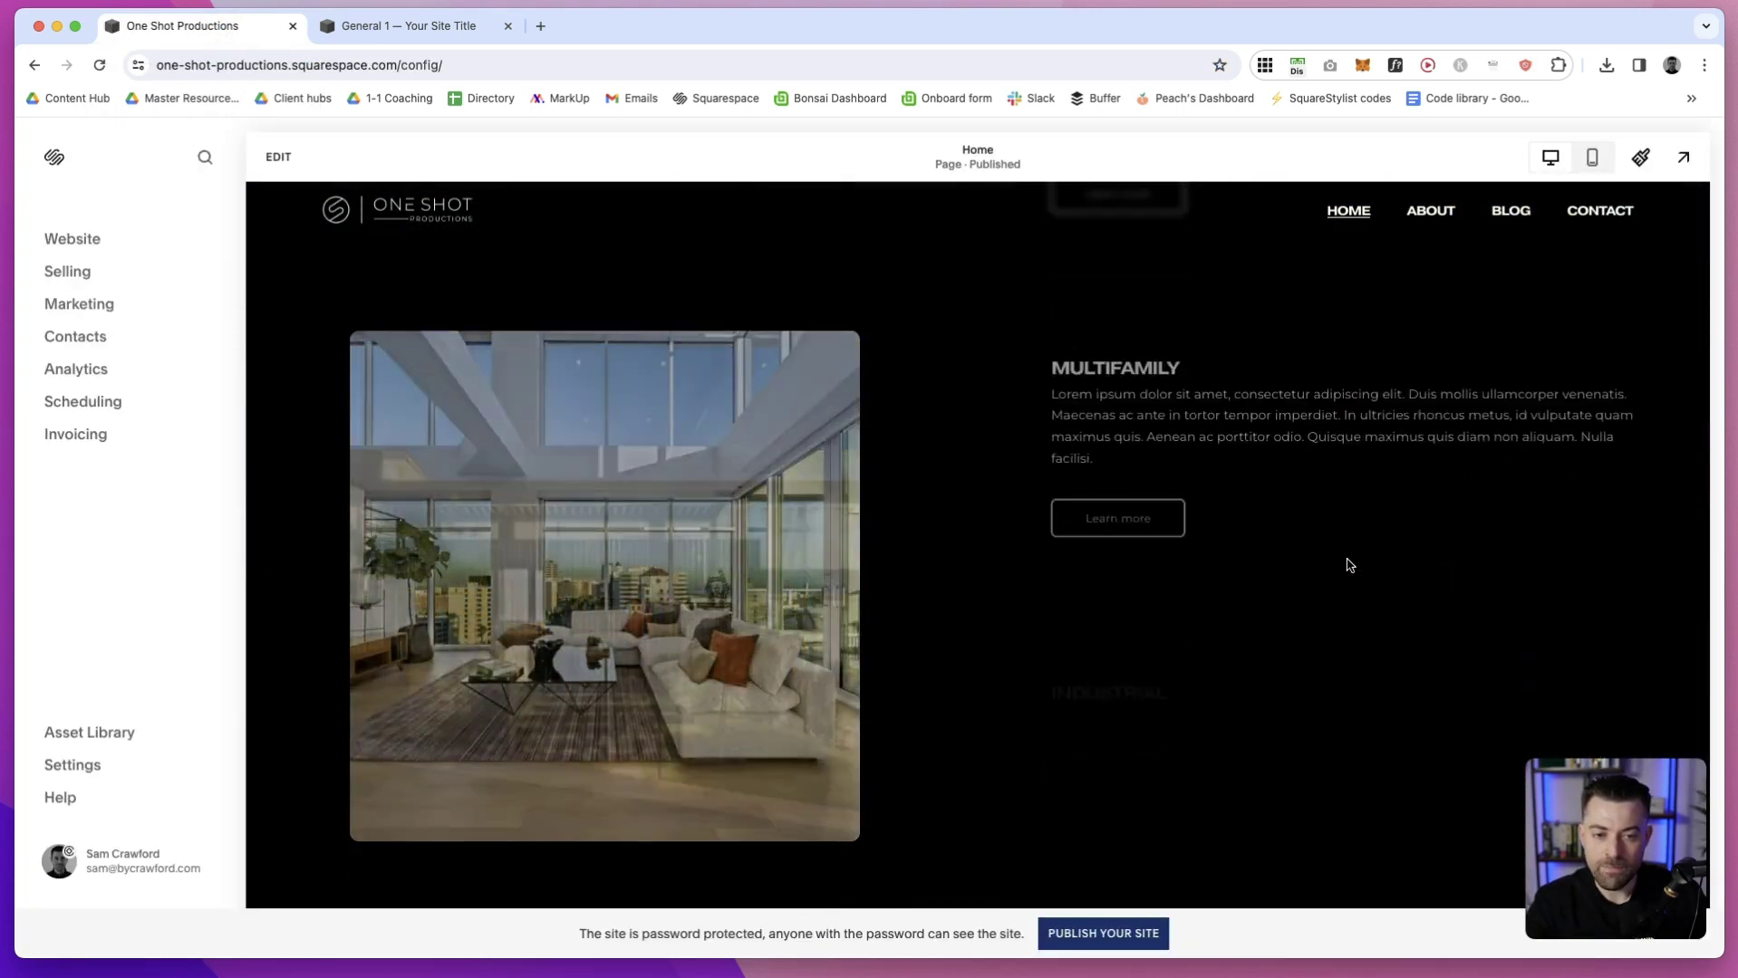
scroll(1347, 564, "down", 10)
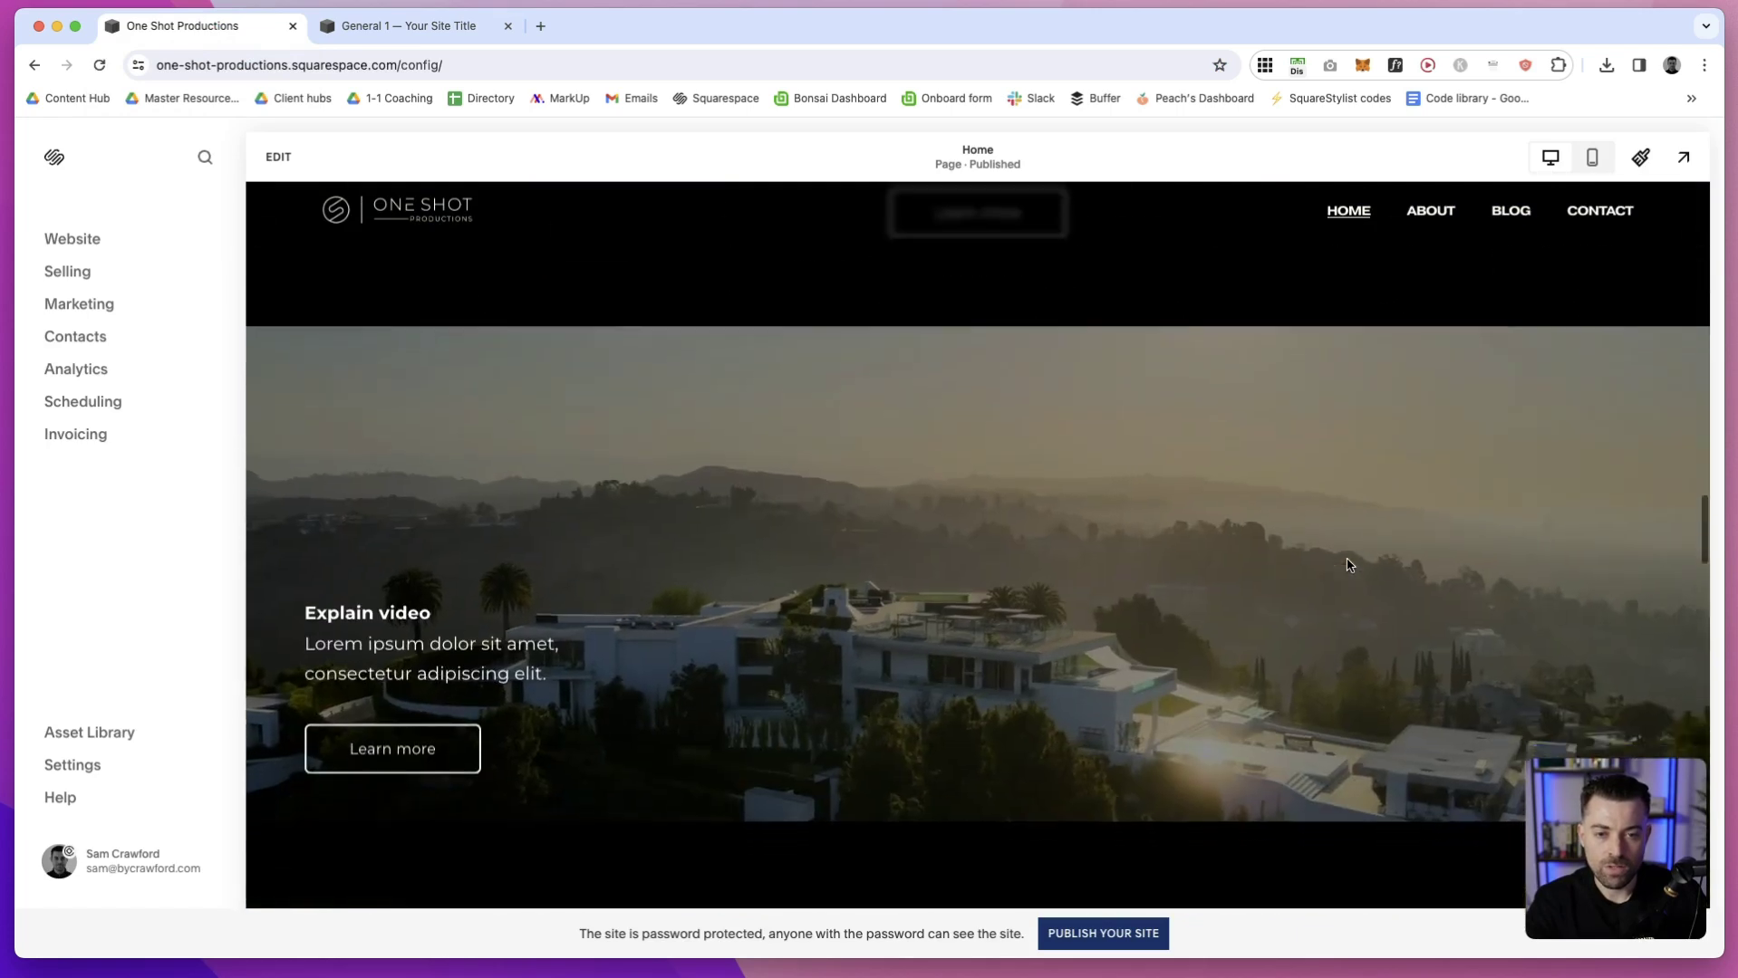
scroll(1348, 565, "down", 10)
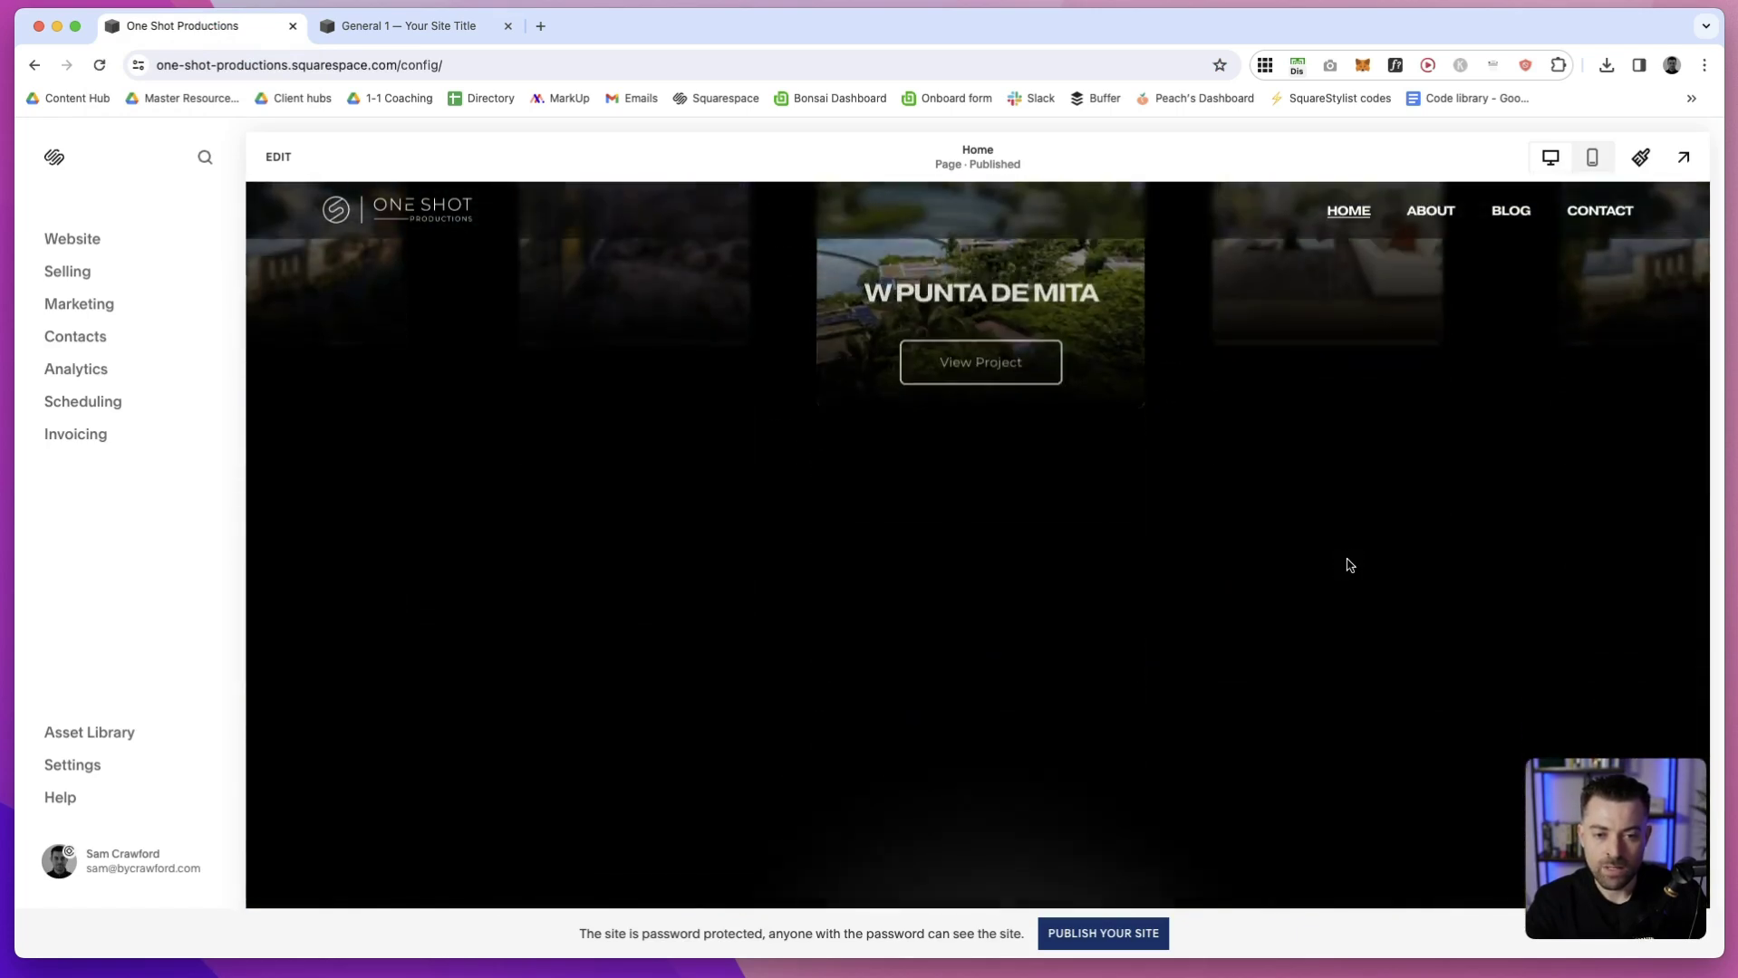
scroll(1347, 565, "down", 5)
scroll(1347, 565, "up", 10)
left_click(867, 559)
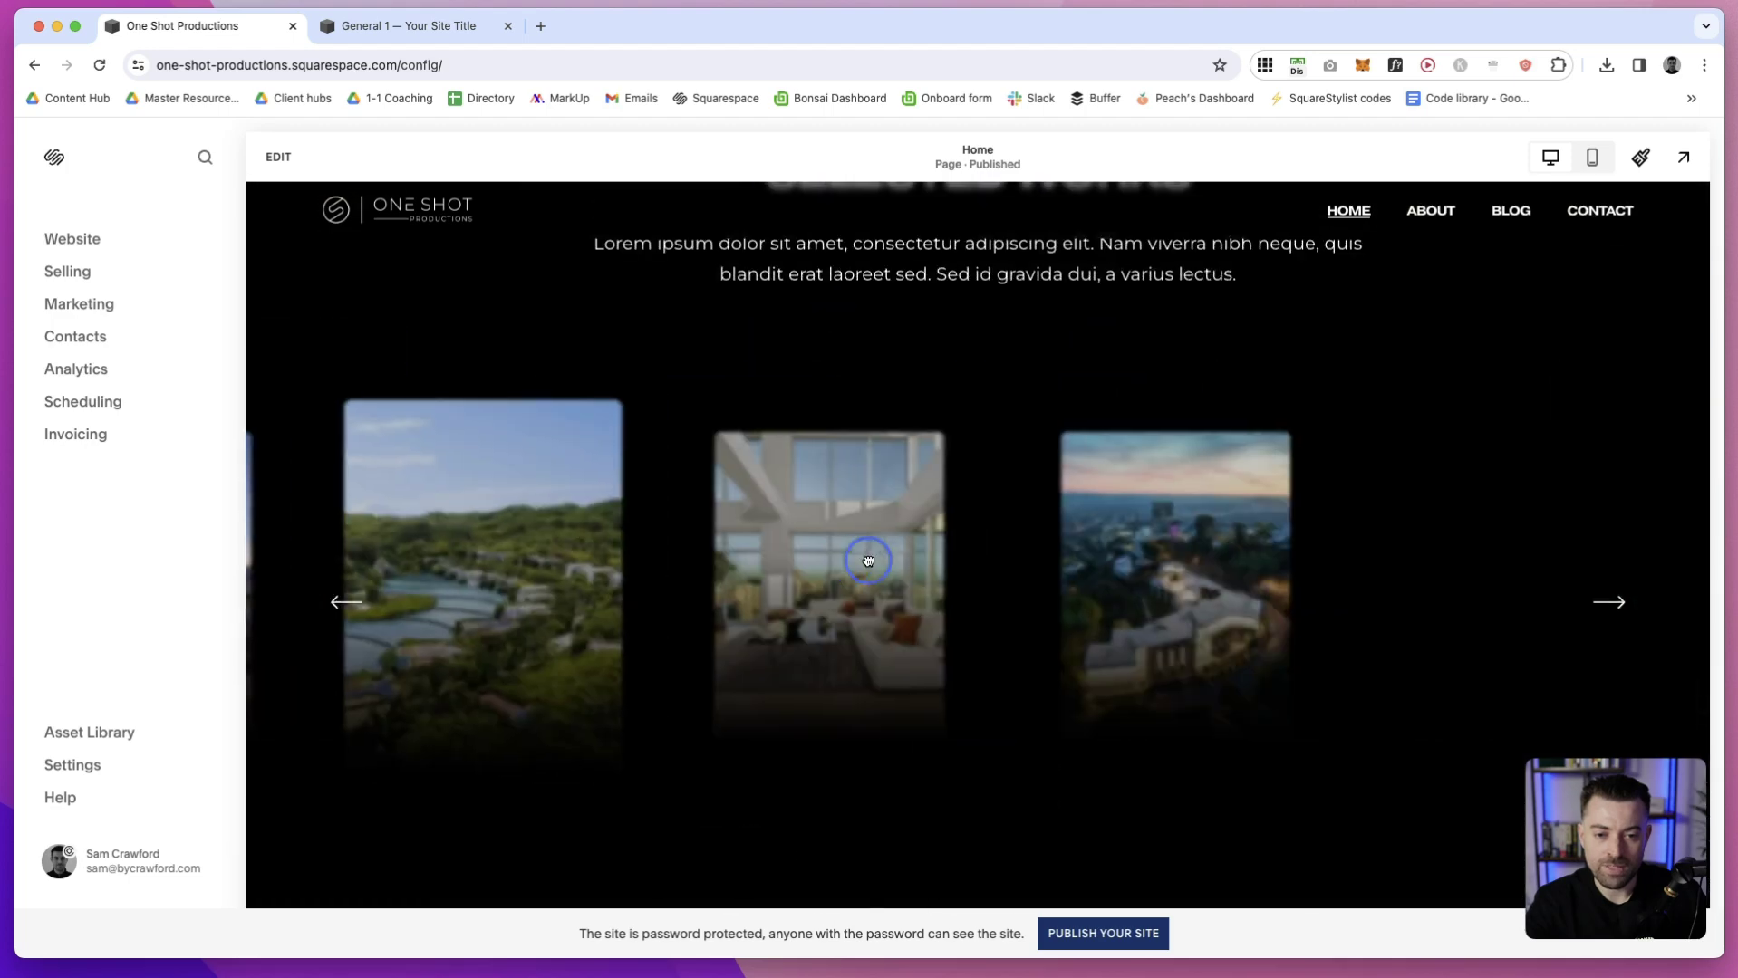
Preview the One Shot Productions home page full screen and scroll down to its Contact Us form
scroll(833, 513, "down", 6)
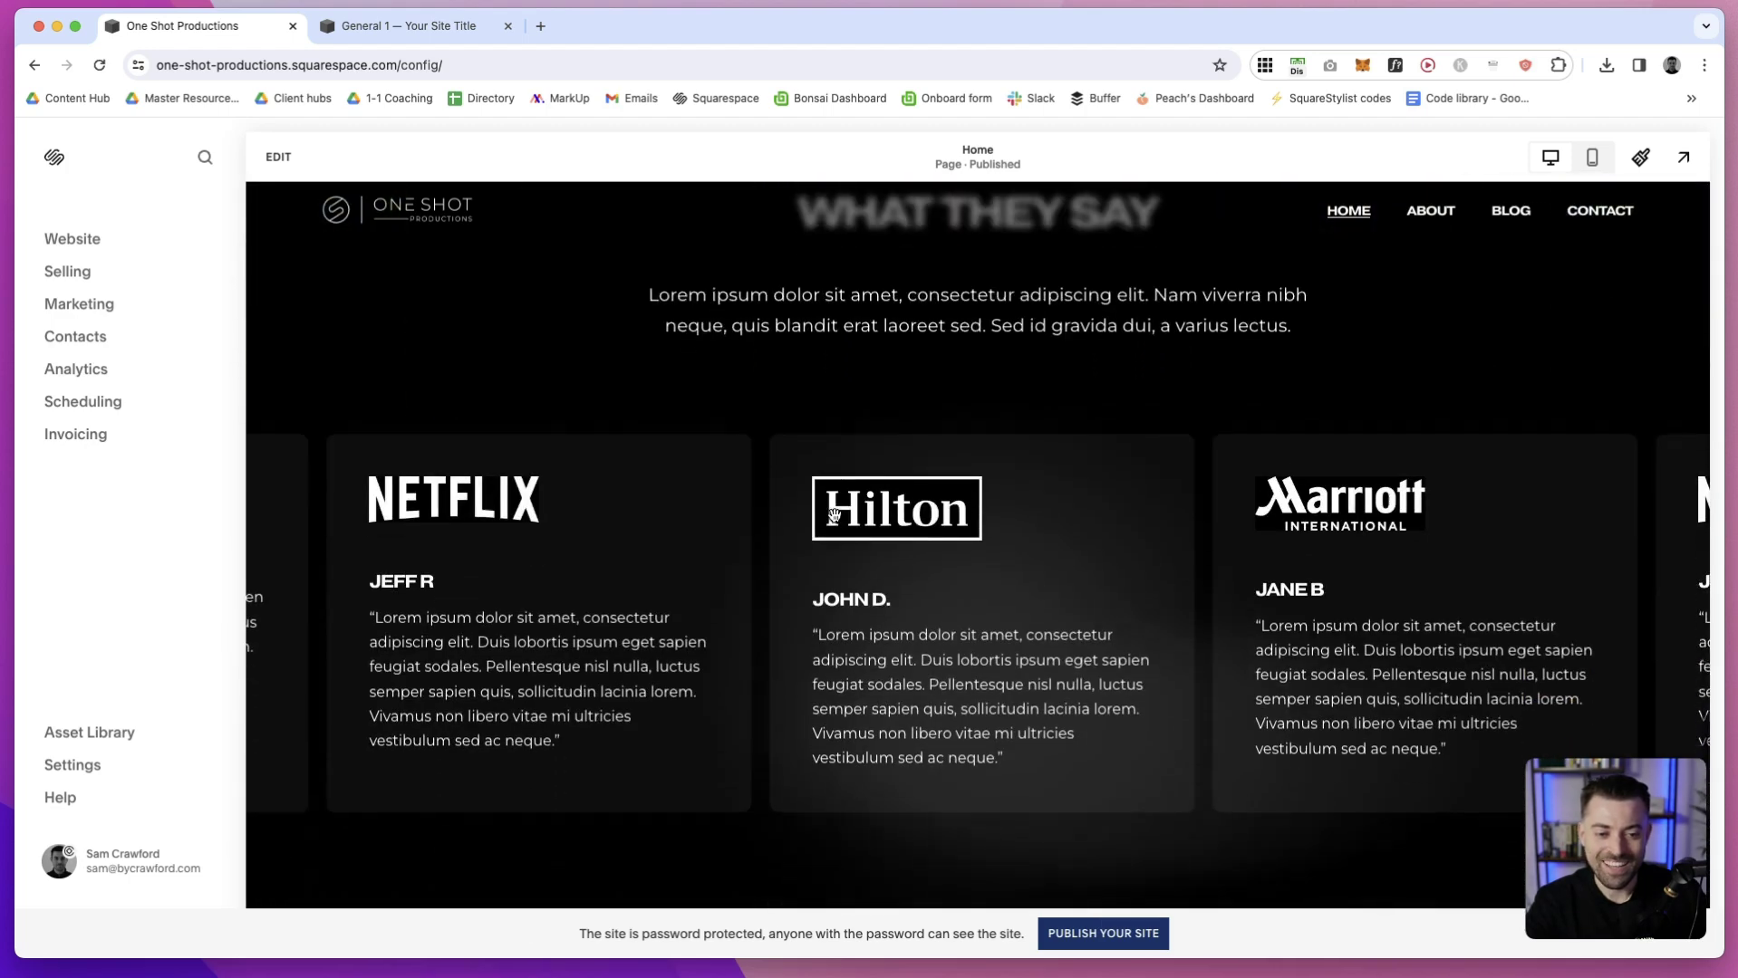
scroll(833, 514, "down", 10)
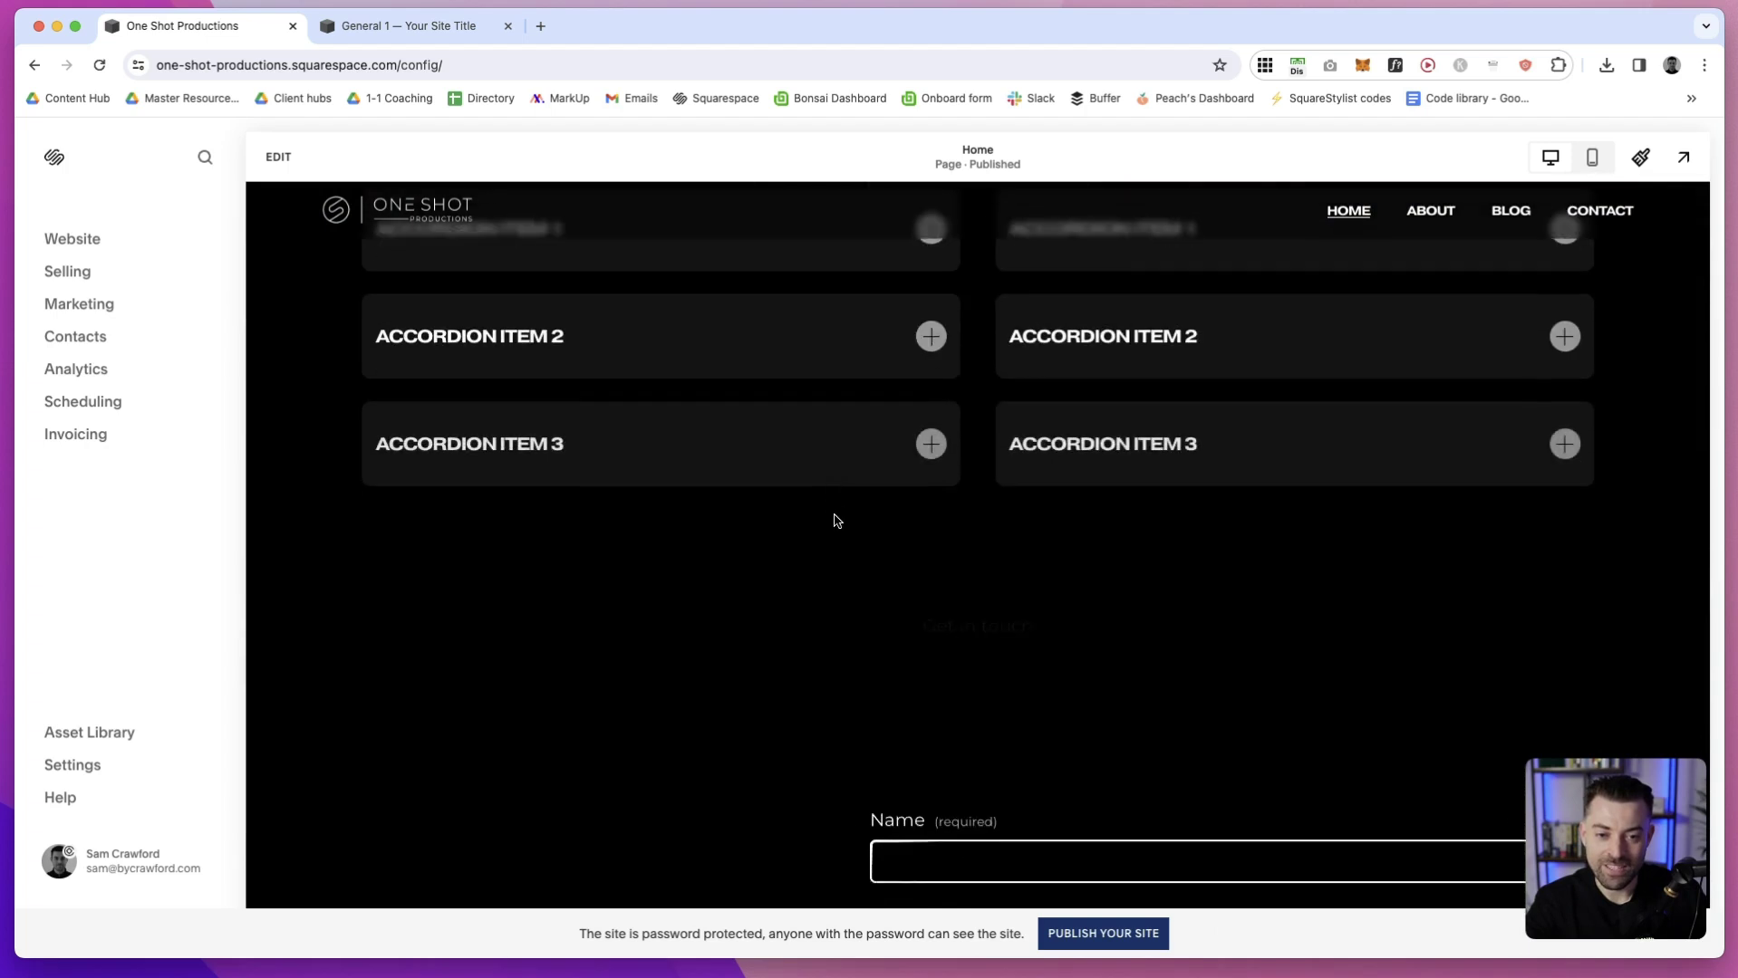
scroll(835, 521, "down", 6)
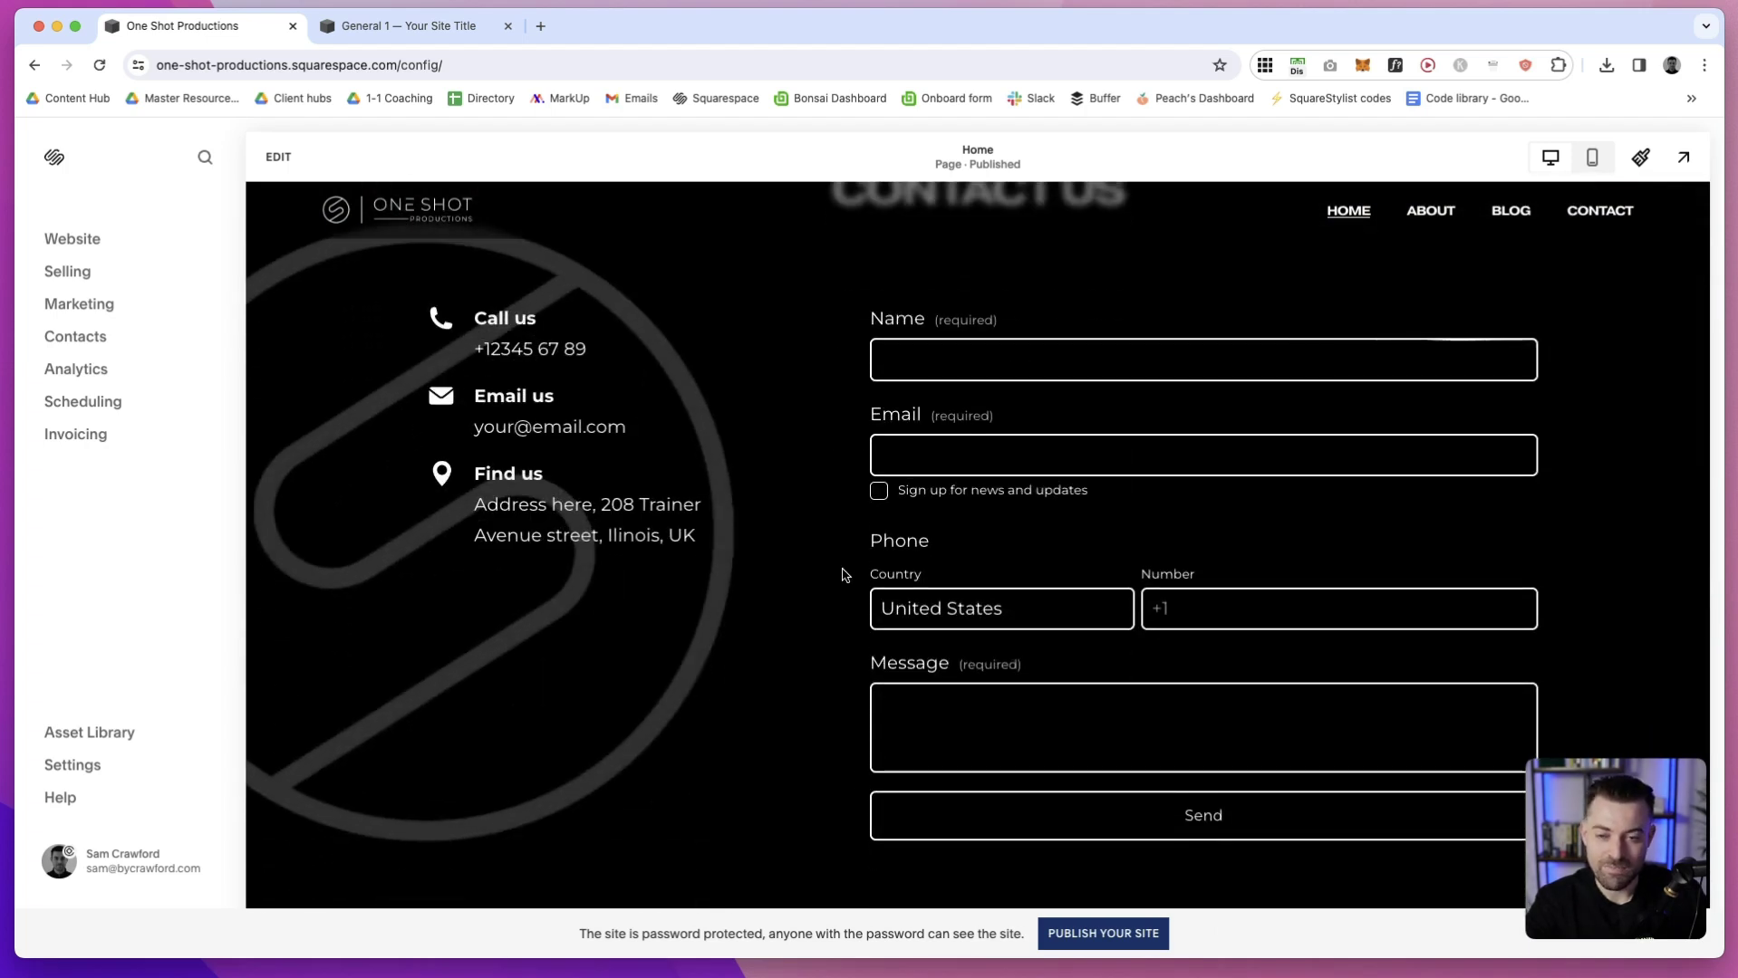
scroll(843, 575, "up", 1)
left_click(1683, 157)
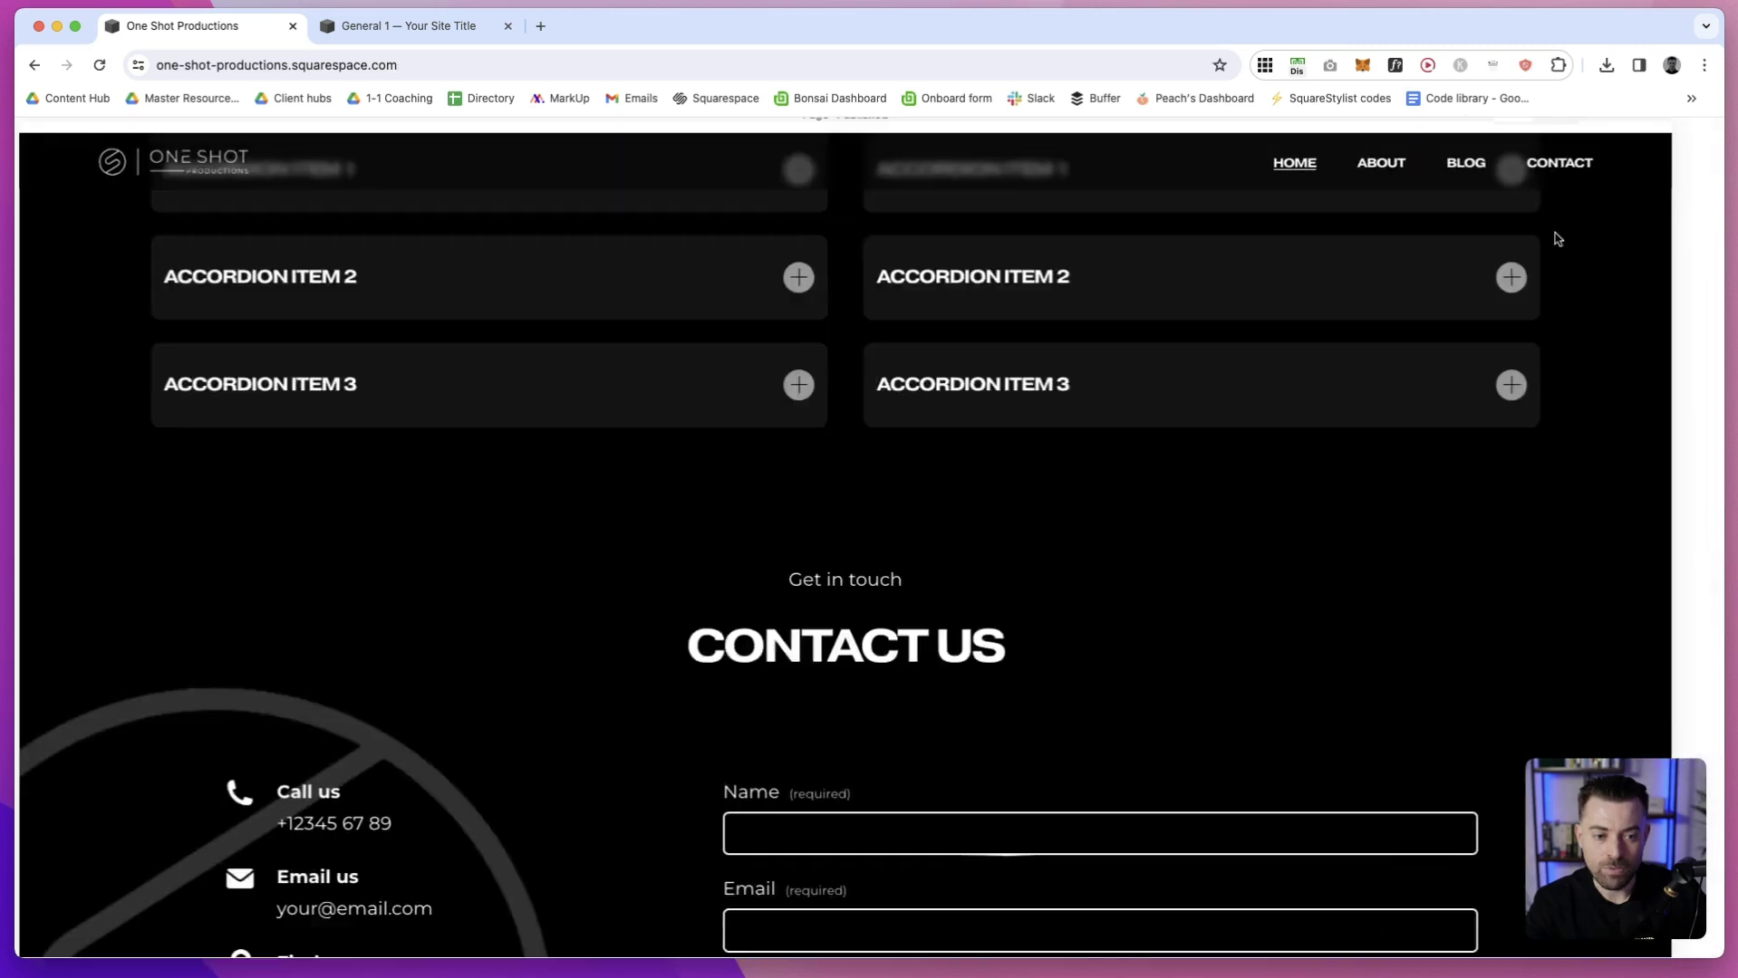
scroll(1554, 239, "down", 4)
scroll(1486, 353, "down", 3)
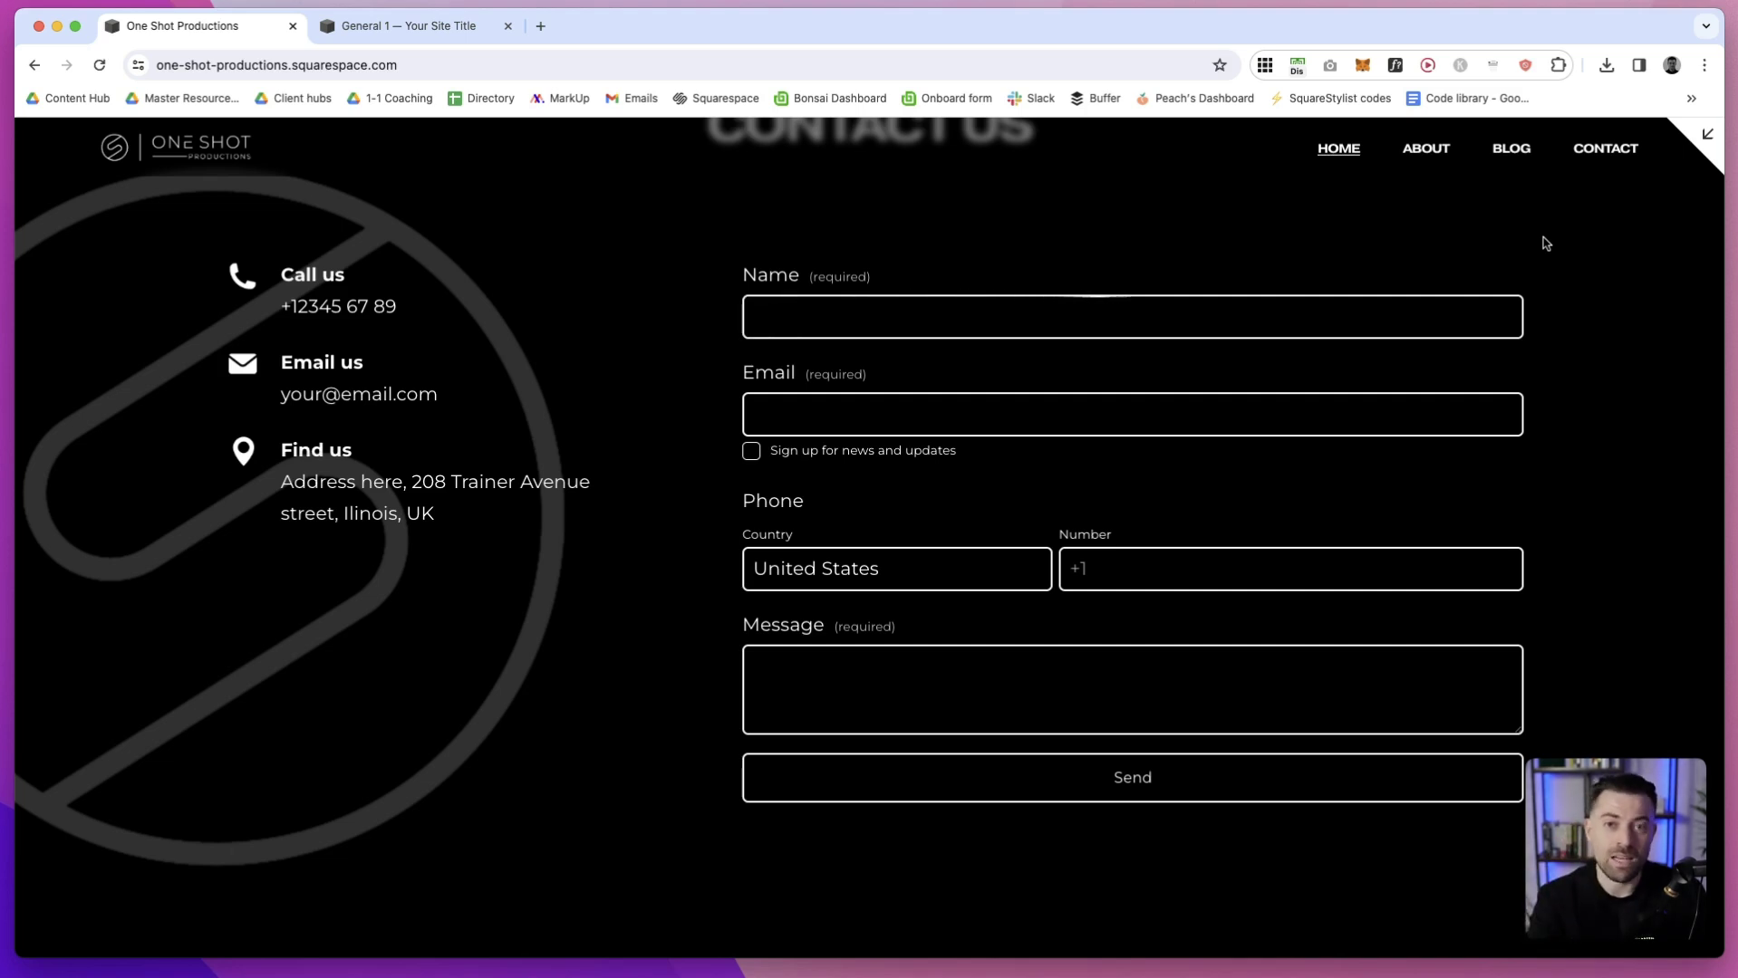
Back in the Contact page editor, try Wave and Double Wave, then set First Input Highlight to Glow
left_click(391, 28)
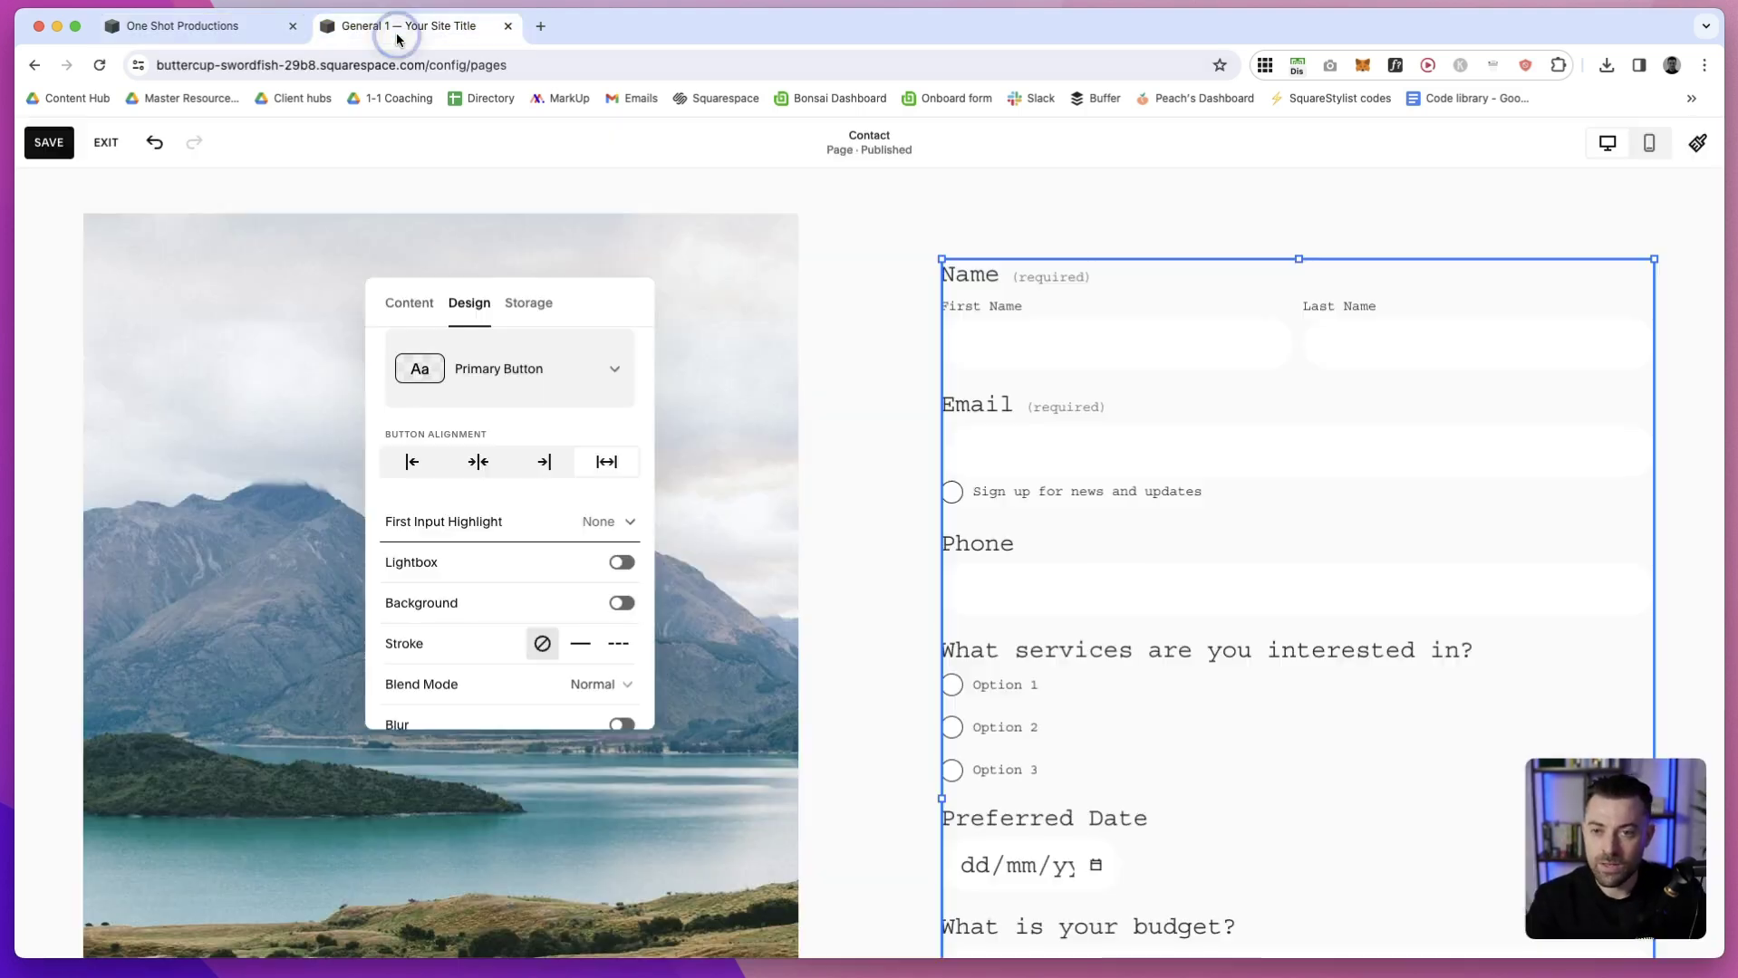
left_click(558, 522)
left_click(531, 608)
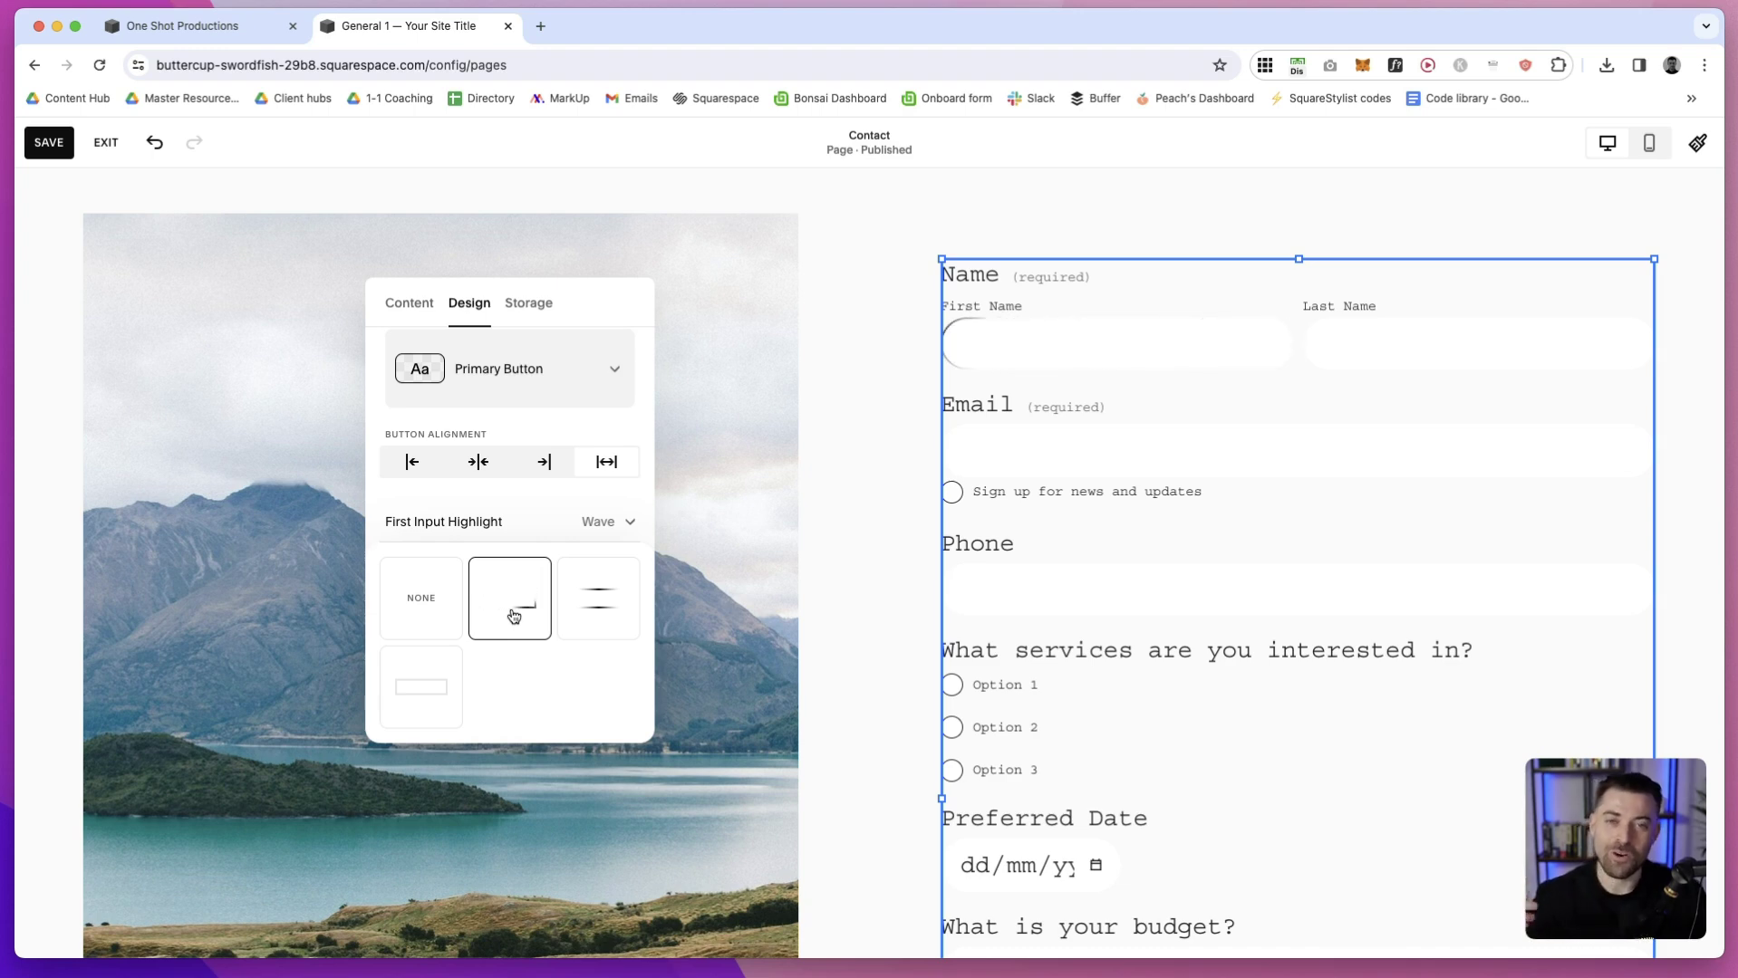
left_click(600, 598)
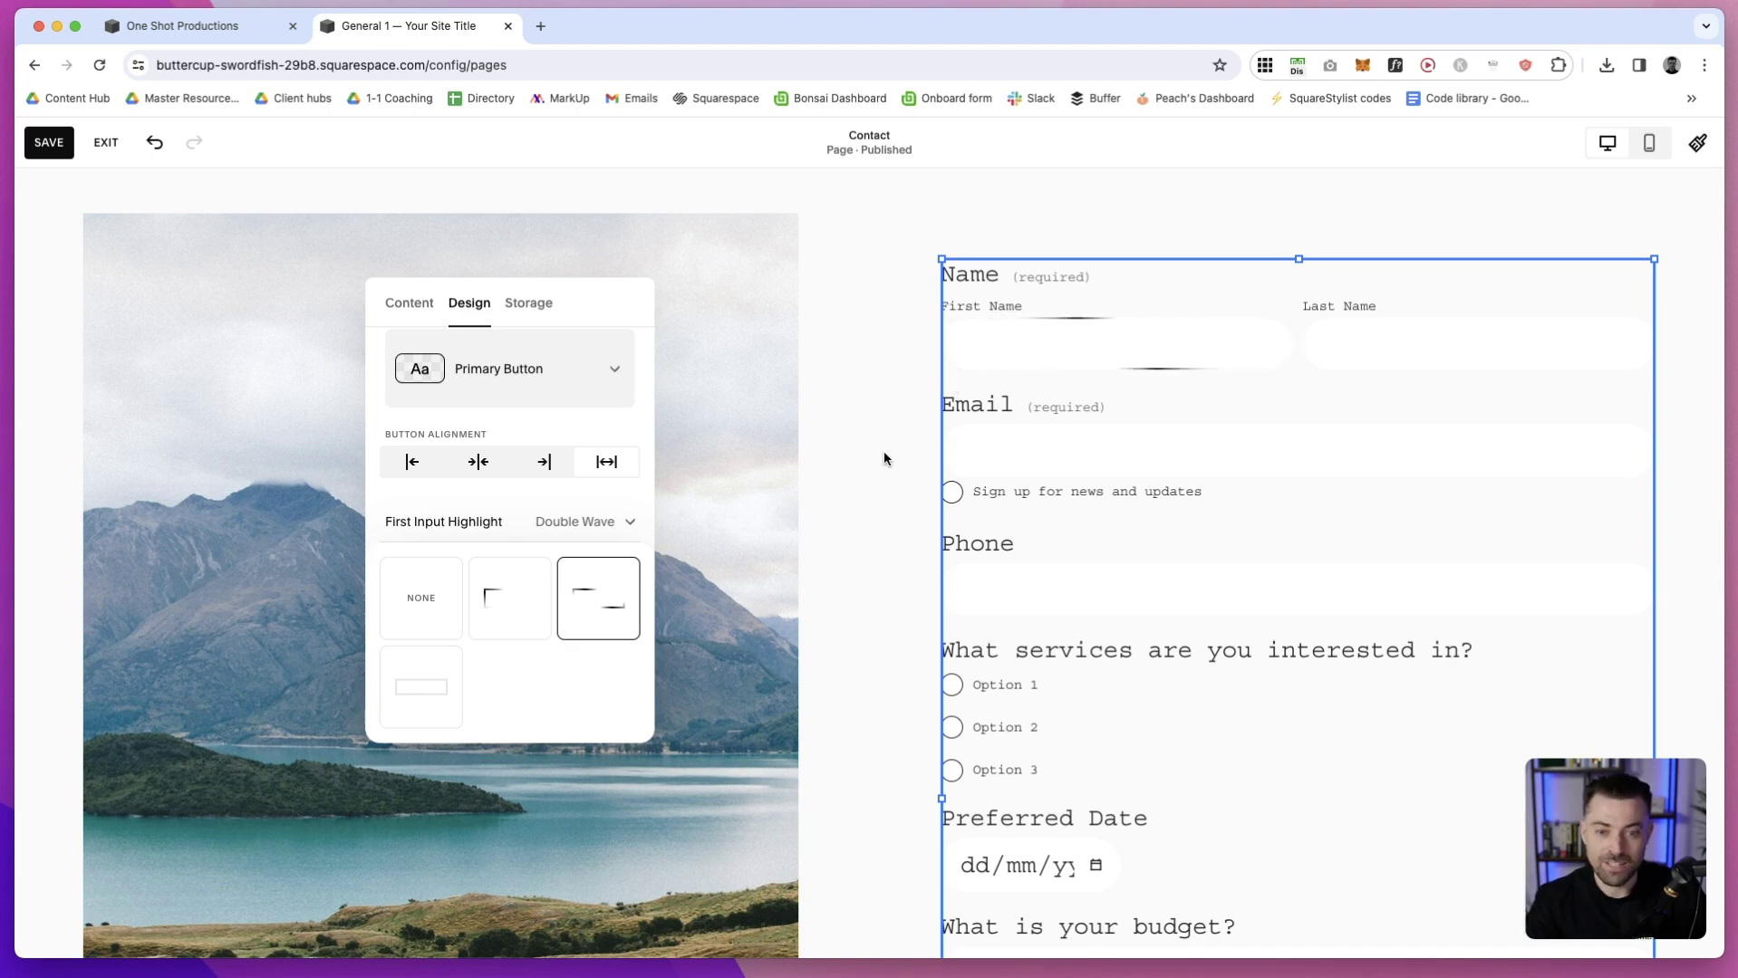
left_click(425, 701)
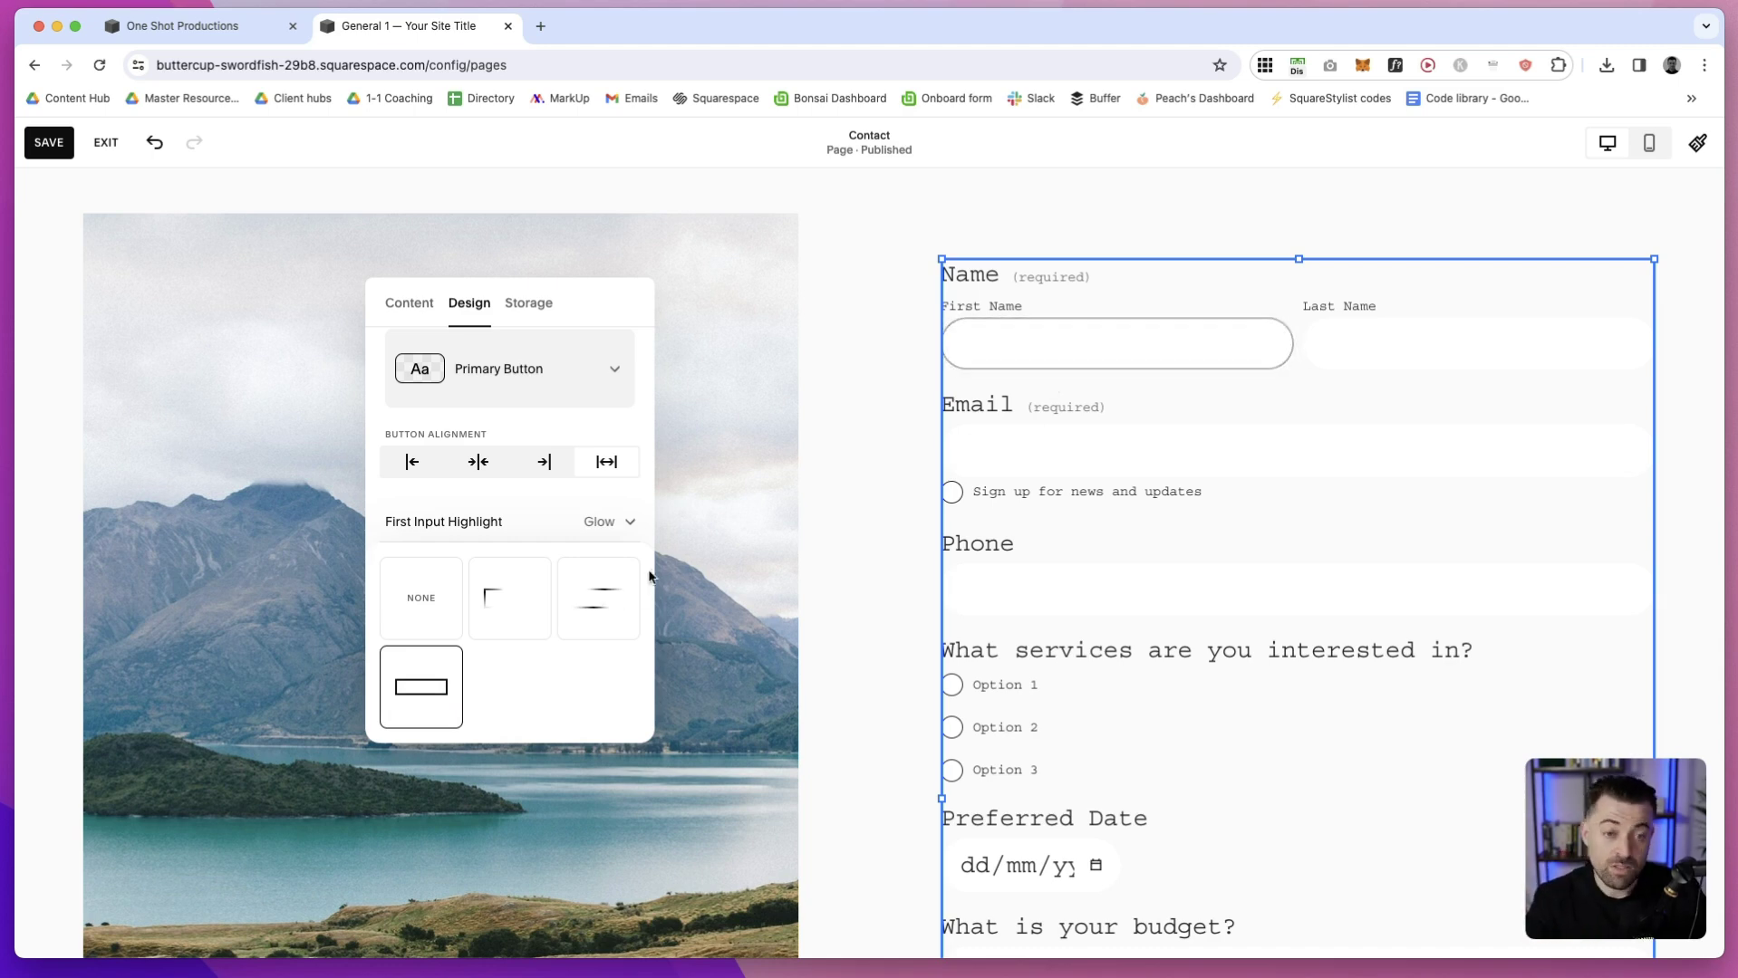
left_click(618, 520)
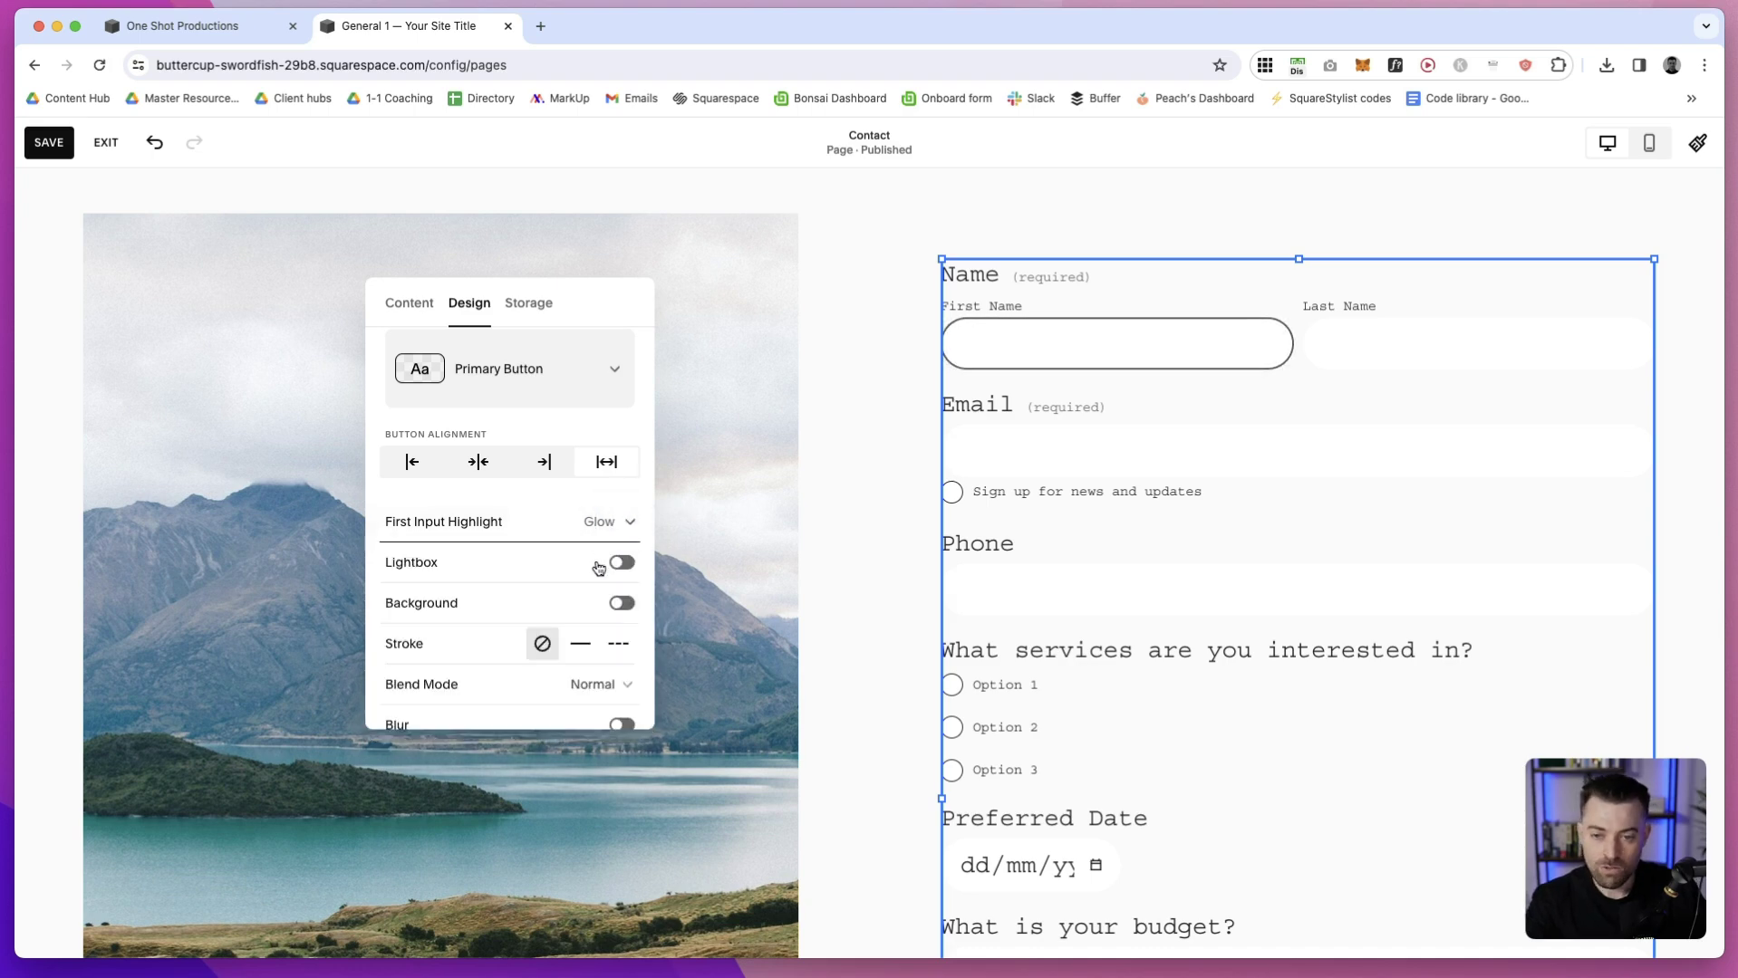
scroll(572, 630, "down", 1)
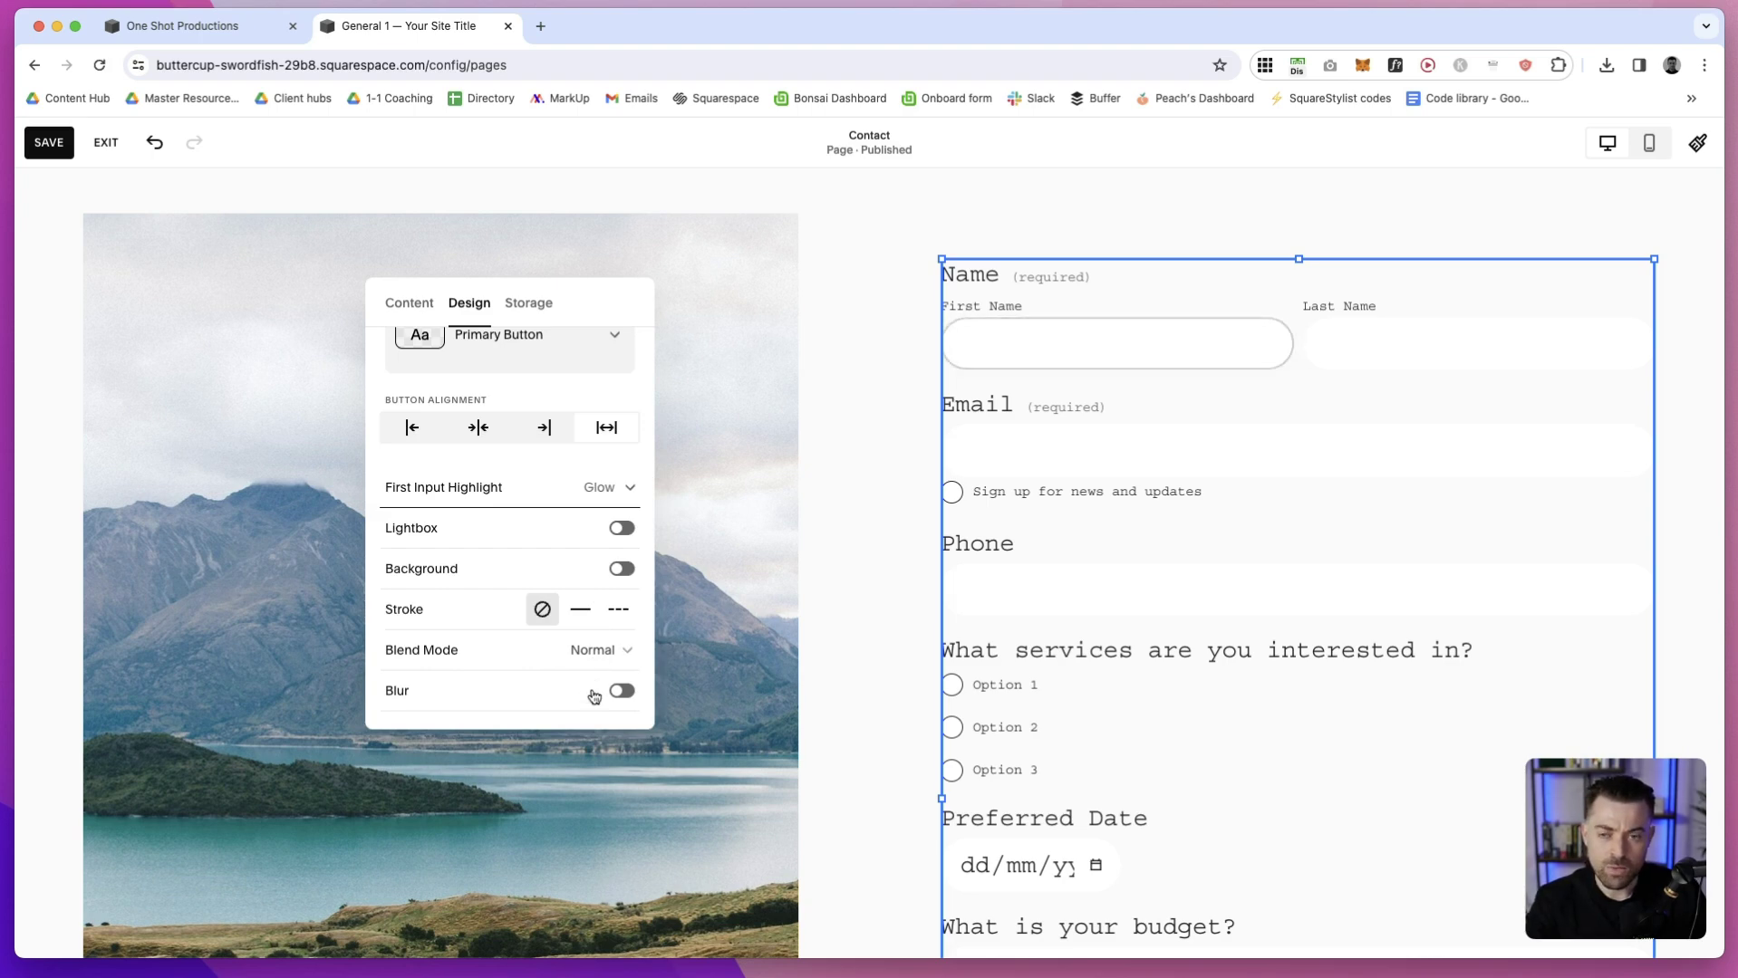
scroll(569, 569, "up", 1)
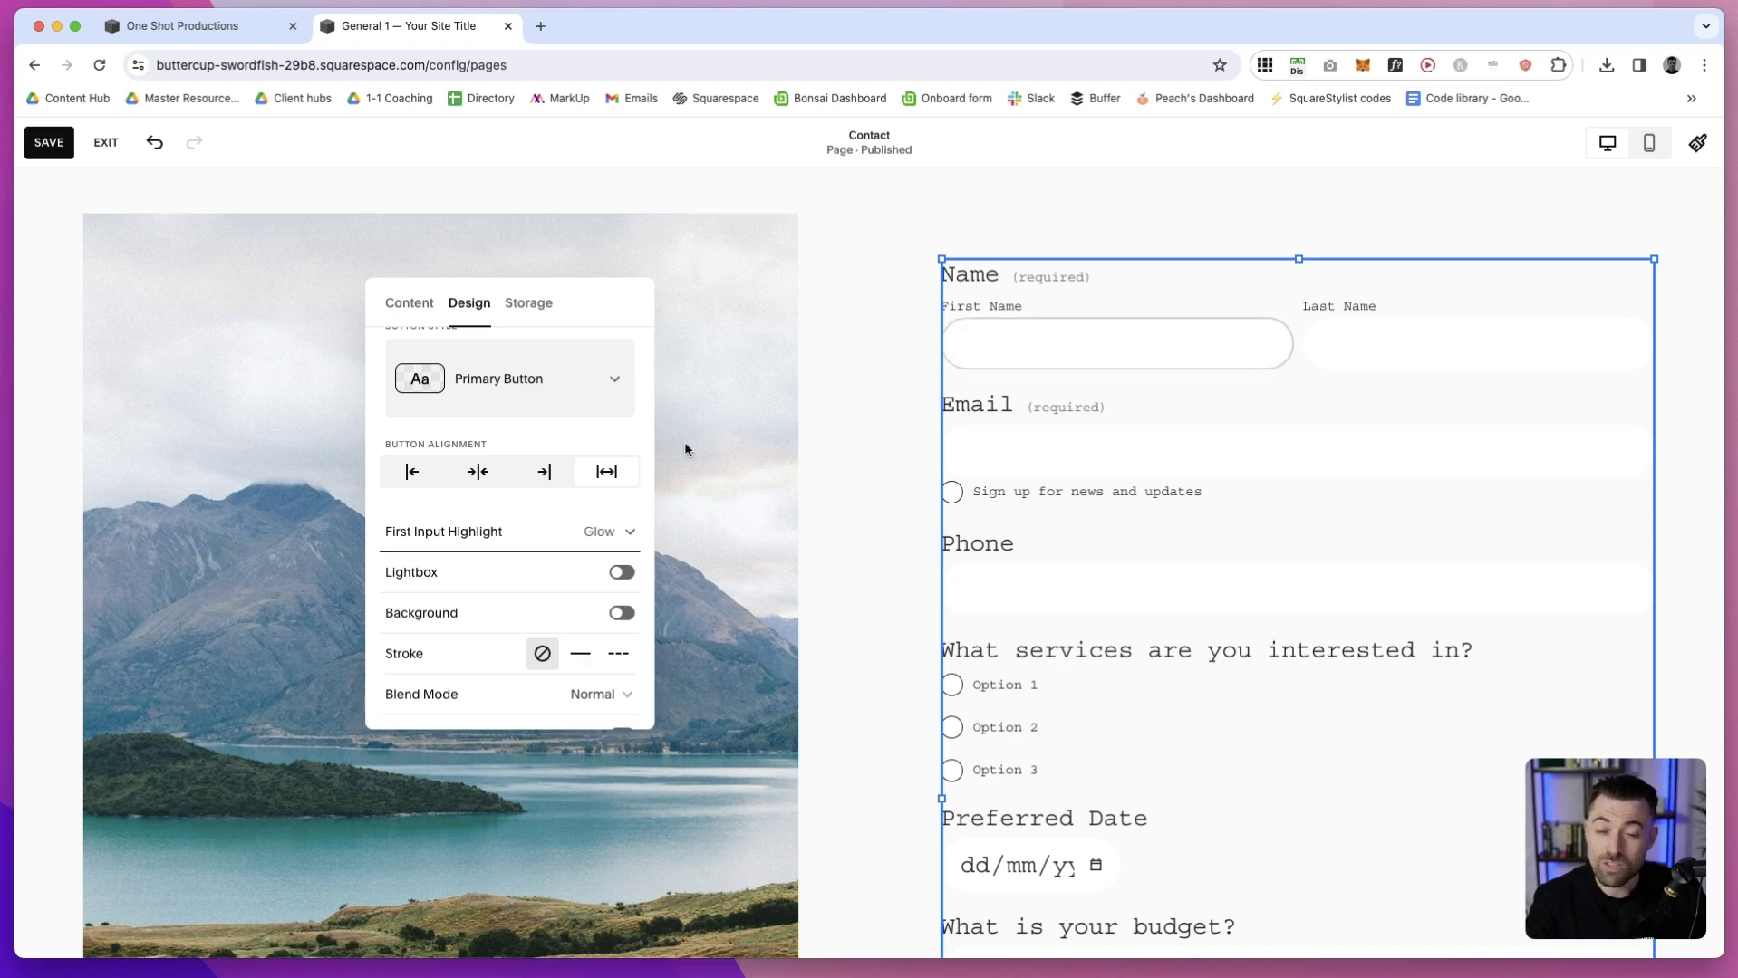
scroll(551, 500, "up", 4)
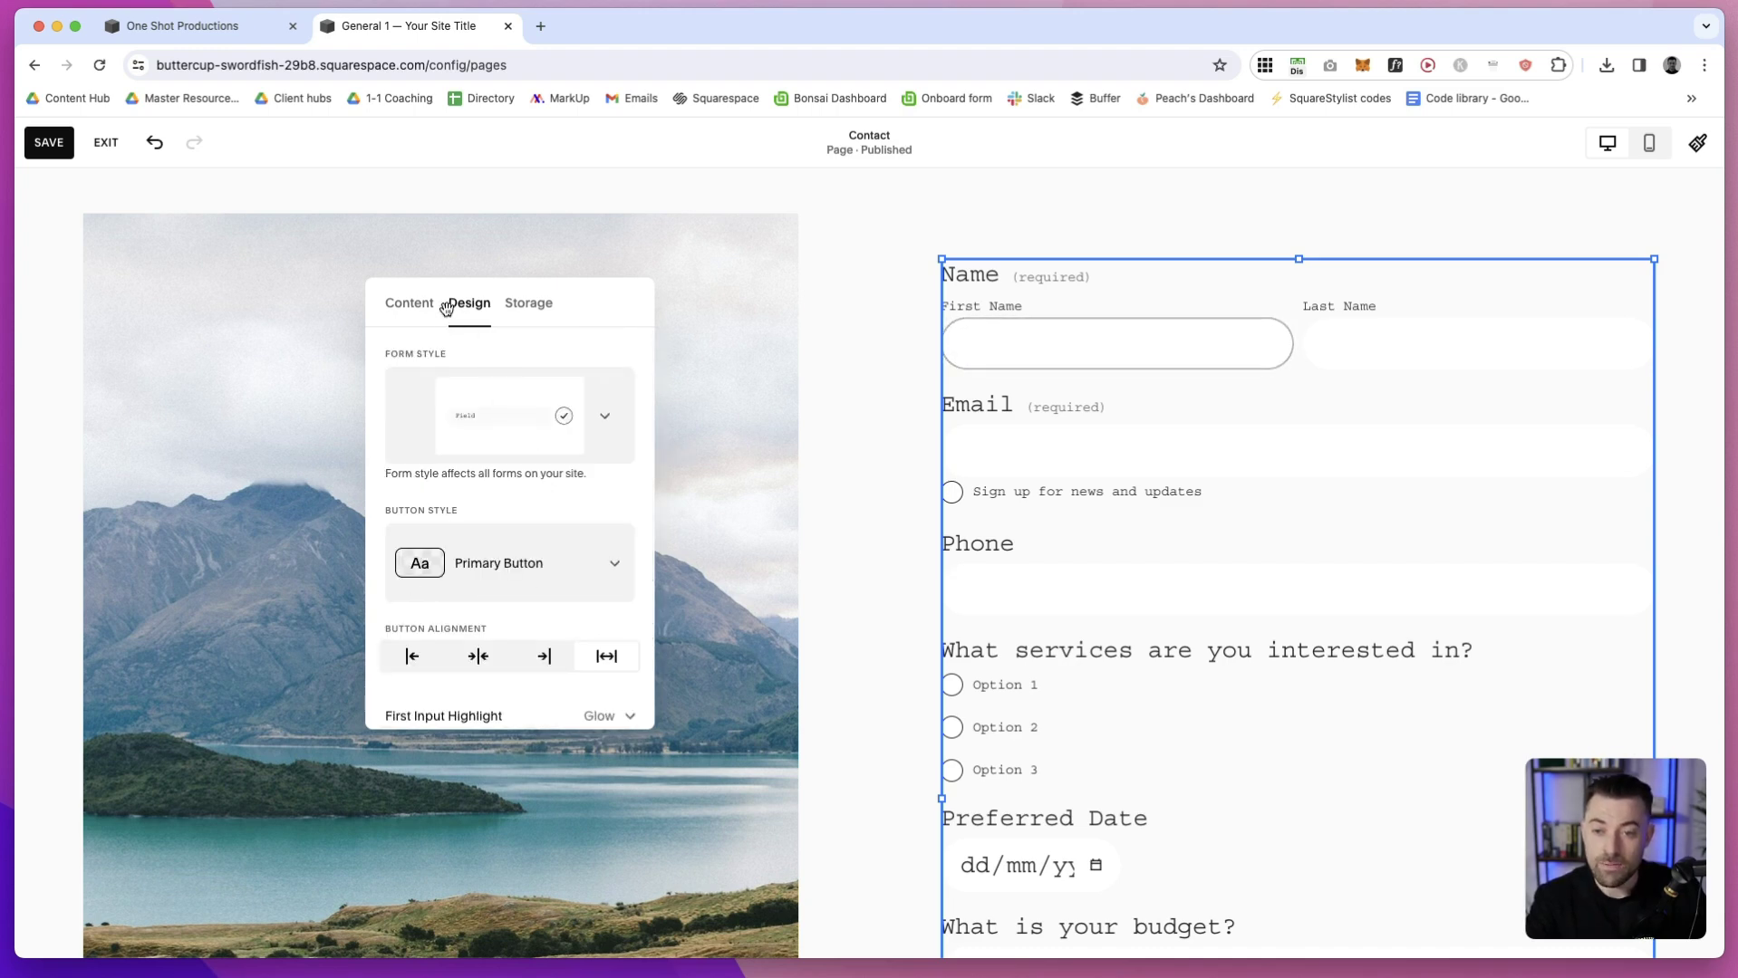
From the form's Content settings, list its fields: Name, Email, Phone, Preferred Date and budget
left_click(407, 302)
left_click(445, 453)
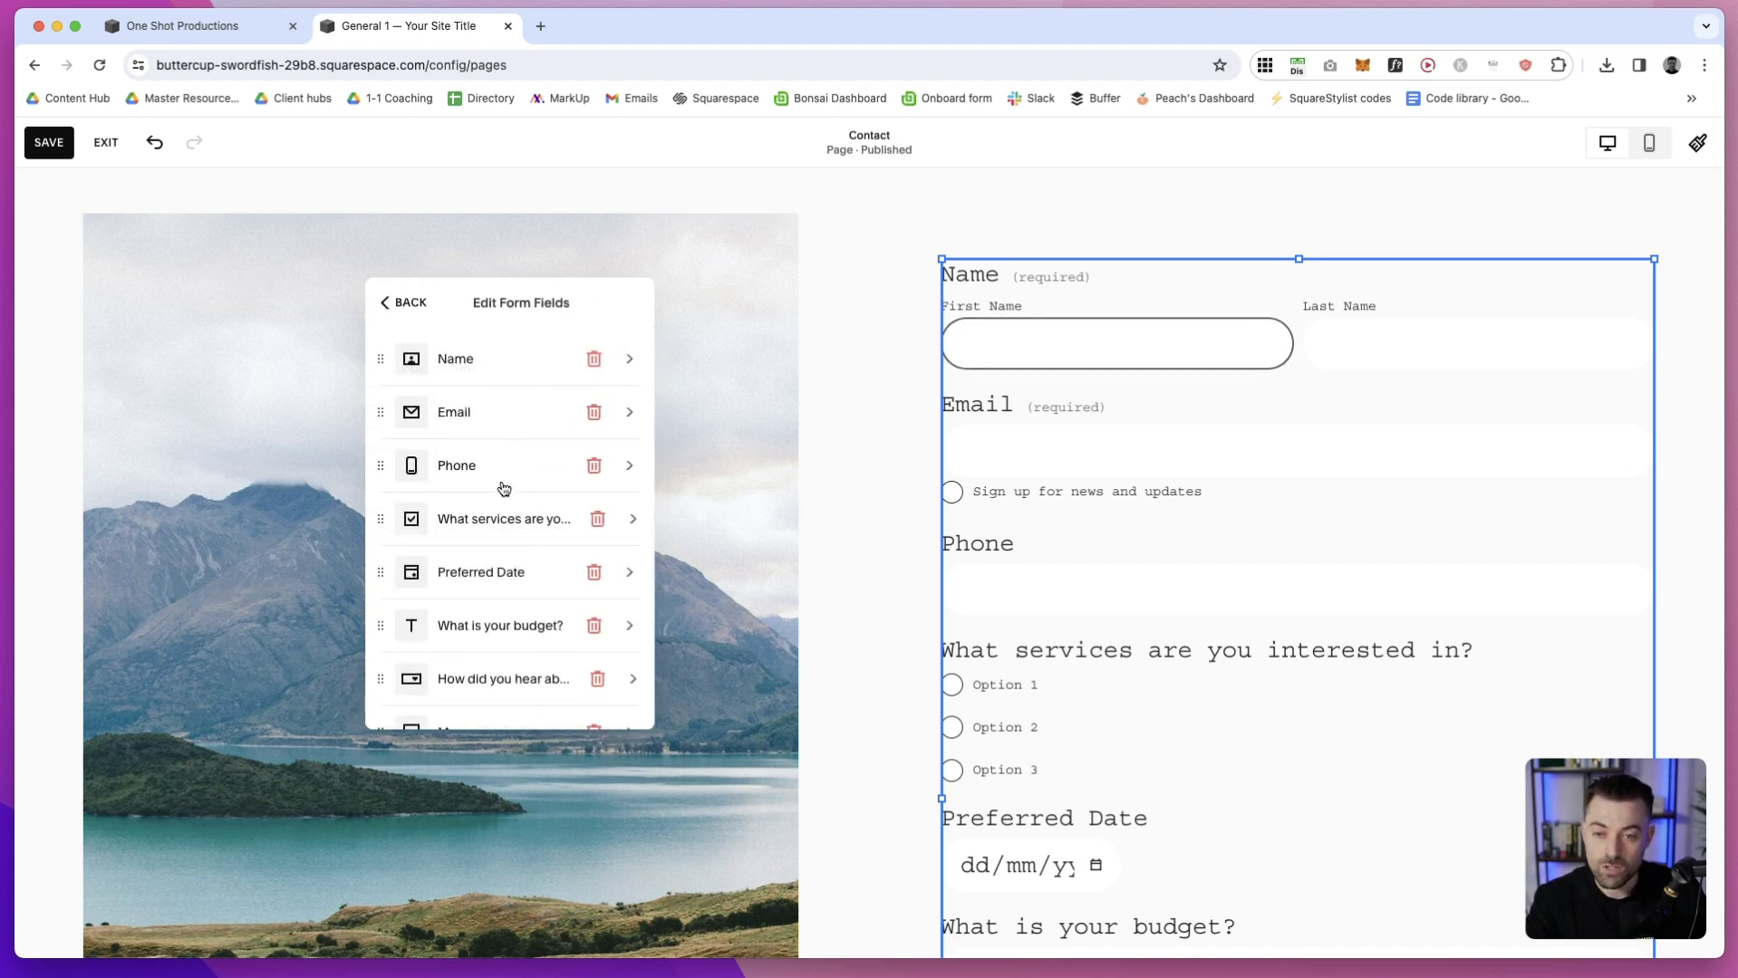
scroll(496, 605, "down", 2)
scroll(495, 605, "up", 2)
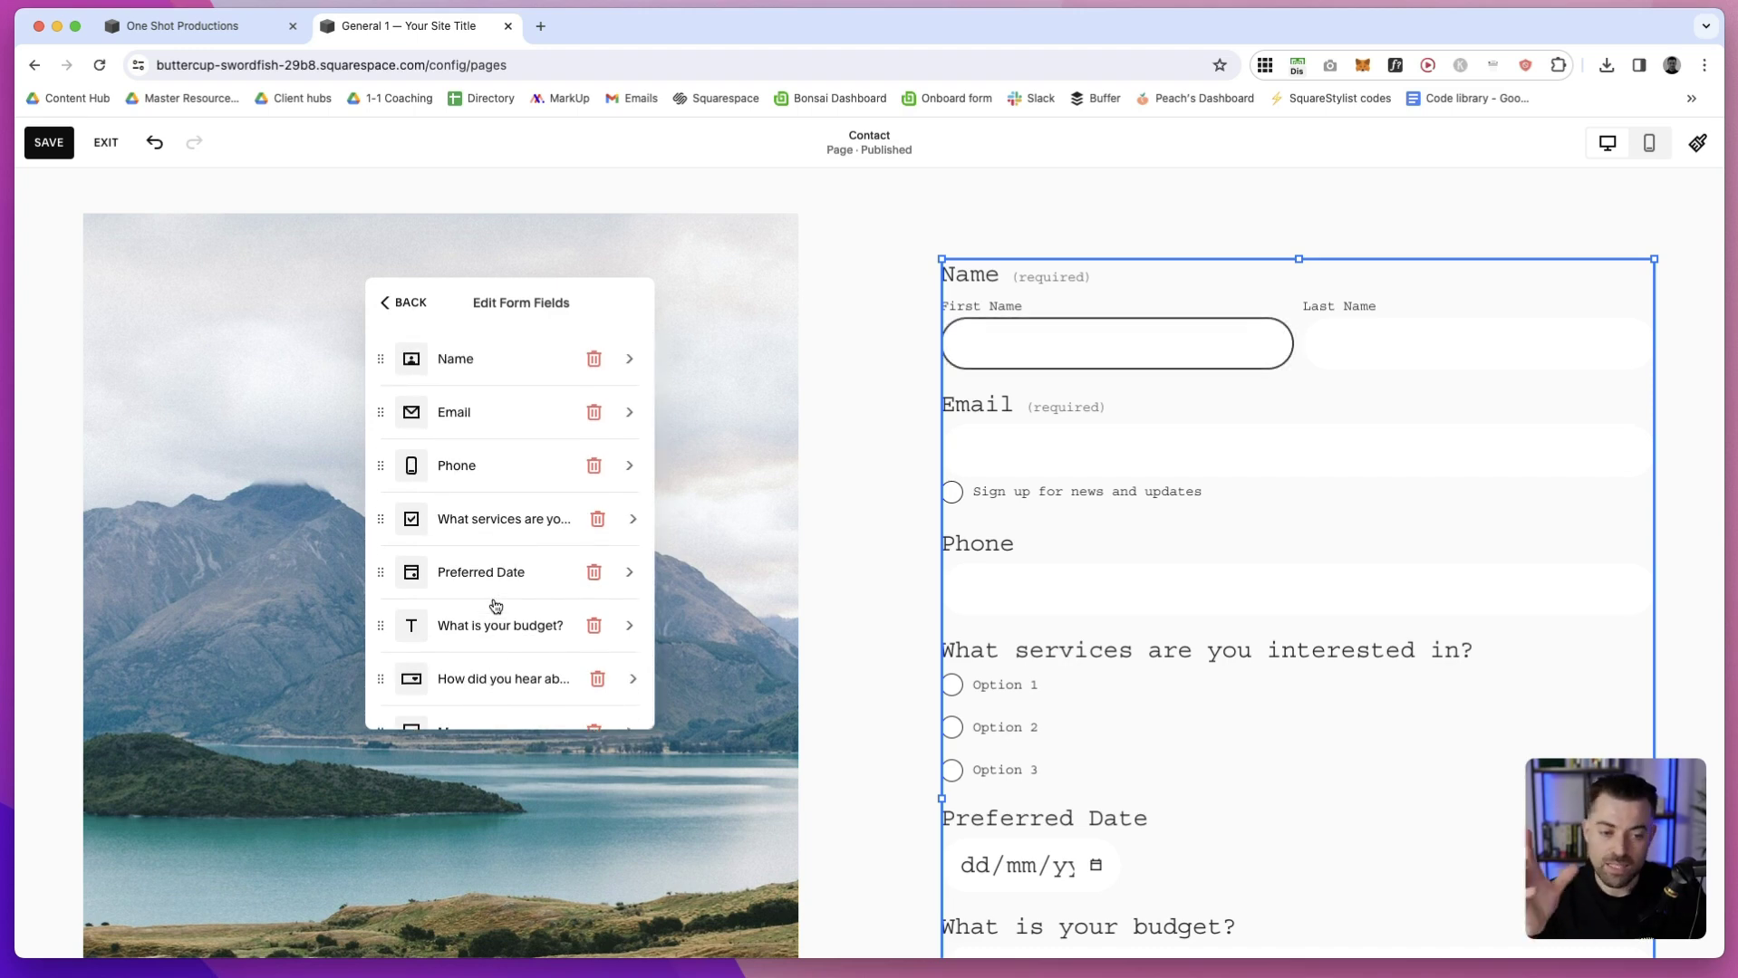